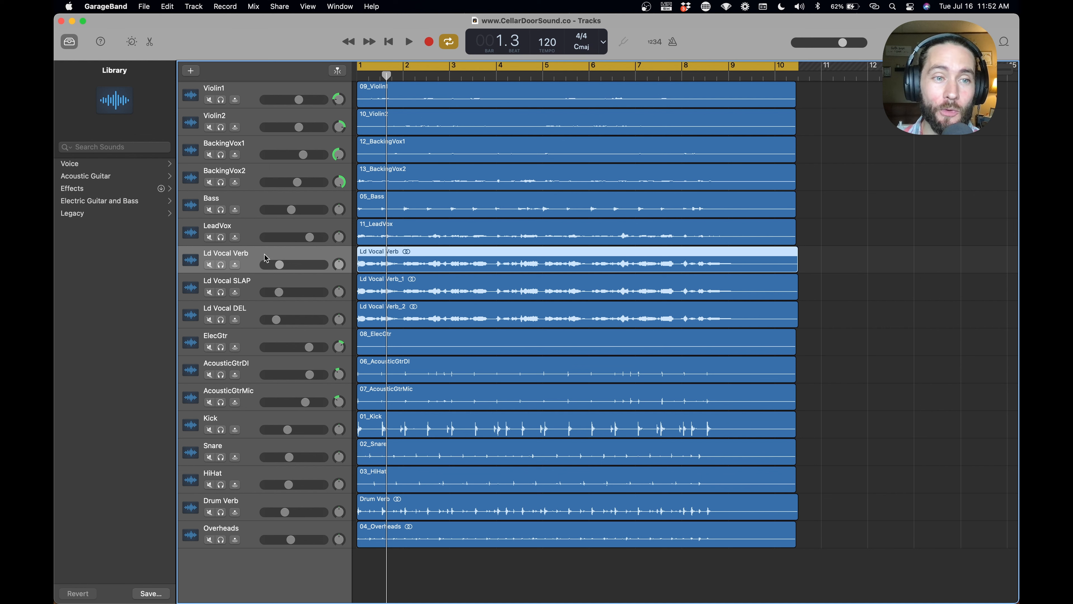
Check the 24-bit audio recording resolution and the Auto Normalize export option in the Advanced preferences, keeping 24-bit on and Auto Normalize off.
{"action": "left_click", "coordinate": [247, 224]}
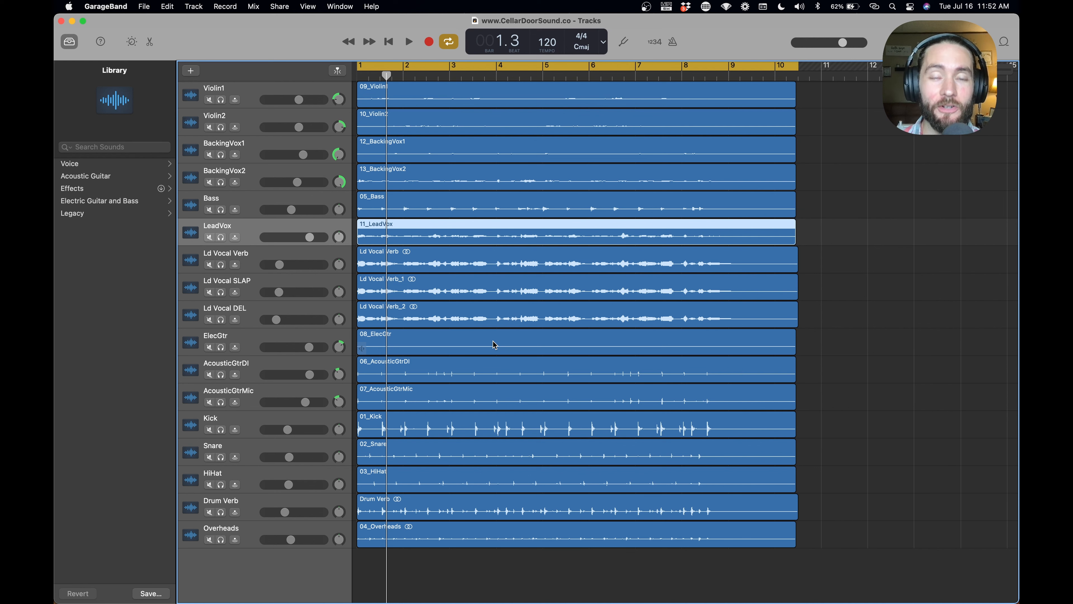
{"action": "left_click", "coordinate": [111, 5]}
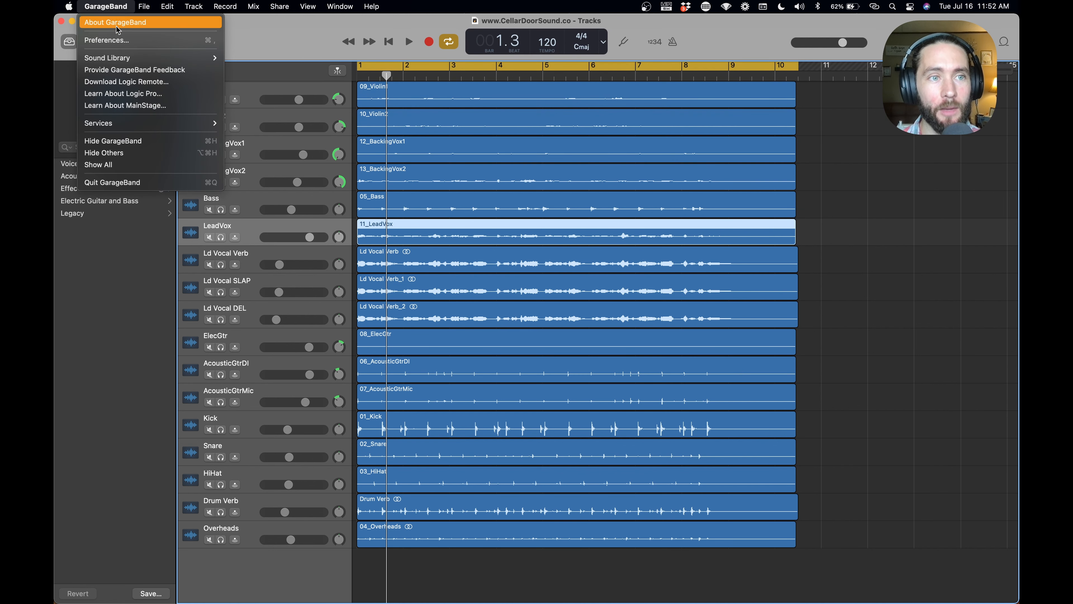
{"action": "left_click", "coordinate": [121, 40]}
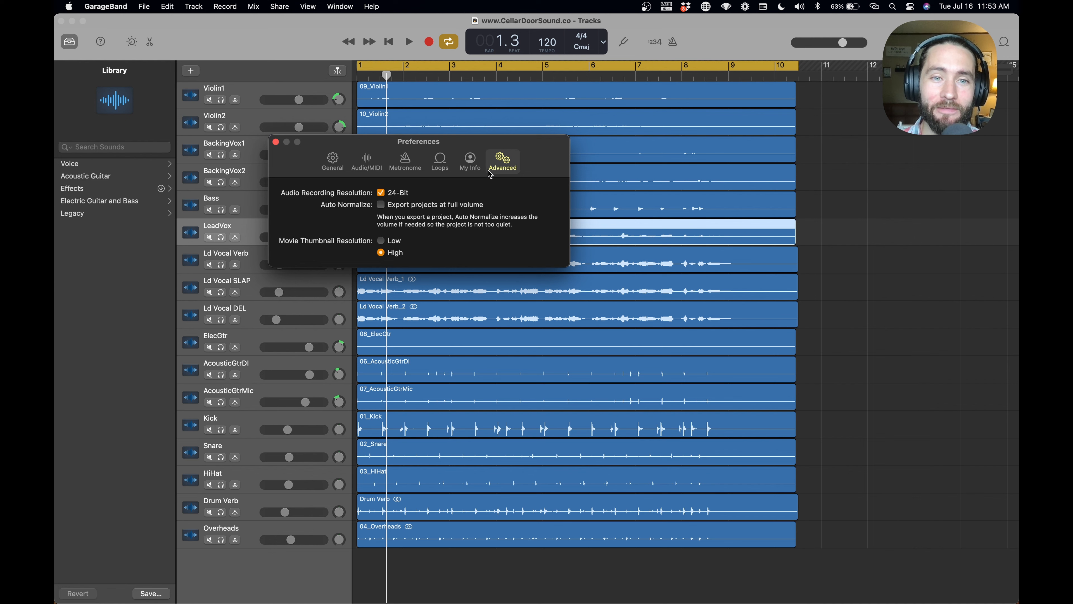
{"action": "left_click_drag", "start_coordinate": [435, 147], "coordinate": [524, 135]}
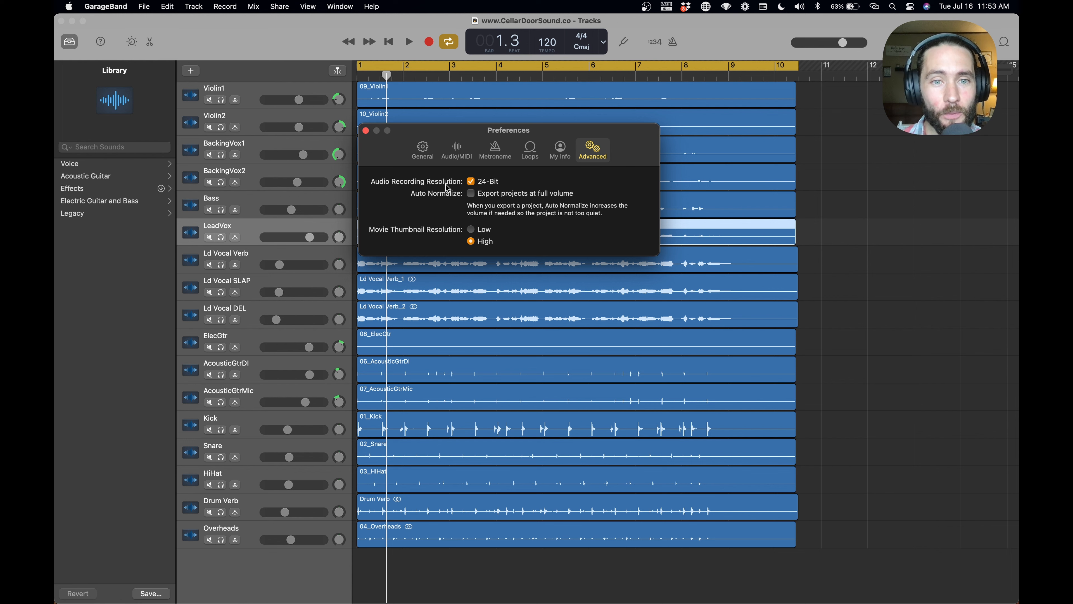
{"action": "left_click", "coordinate": [471, 183]}
{"action": "left_click", "coordinate": [471, 183]}
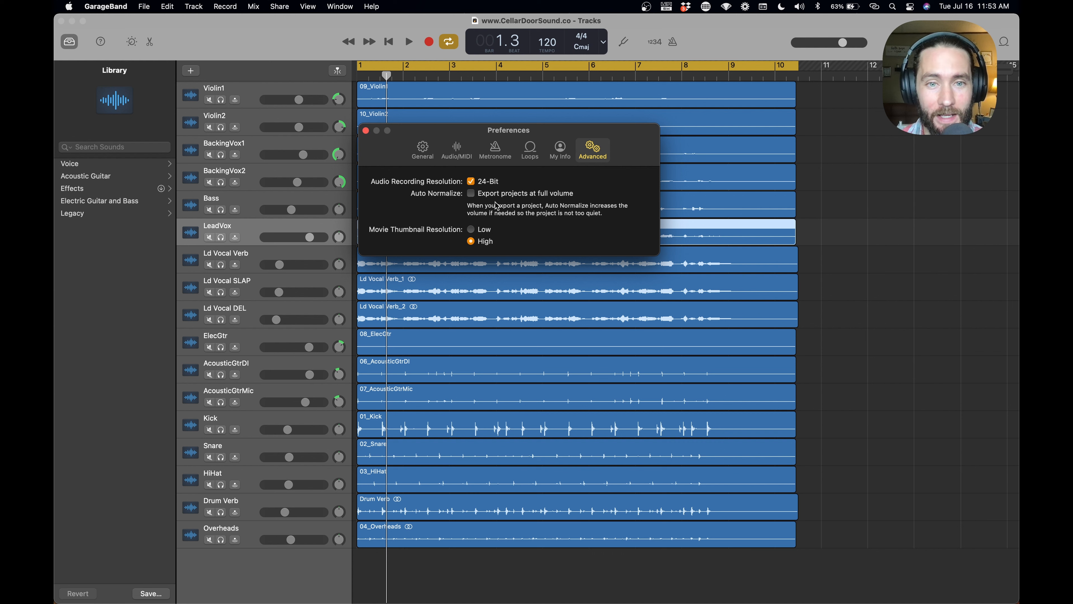
{"action": "left_click", "coordinate": [471, 194]}
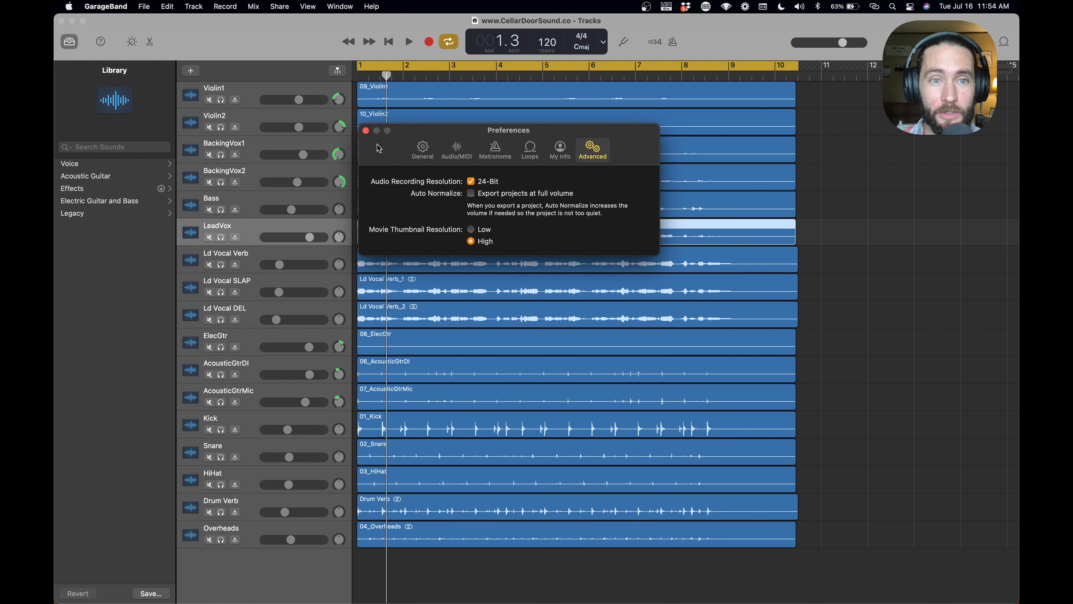
{"action": "left_click", "coordinate": [366, 130]}
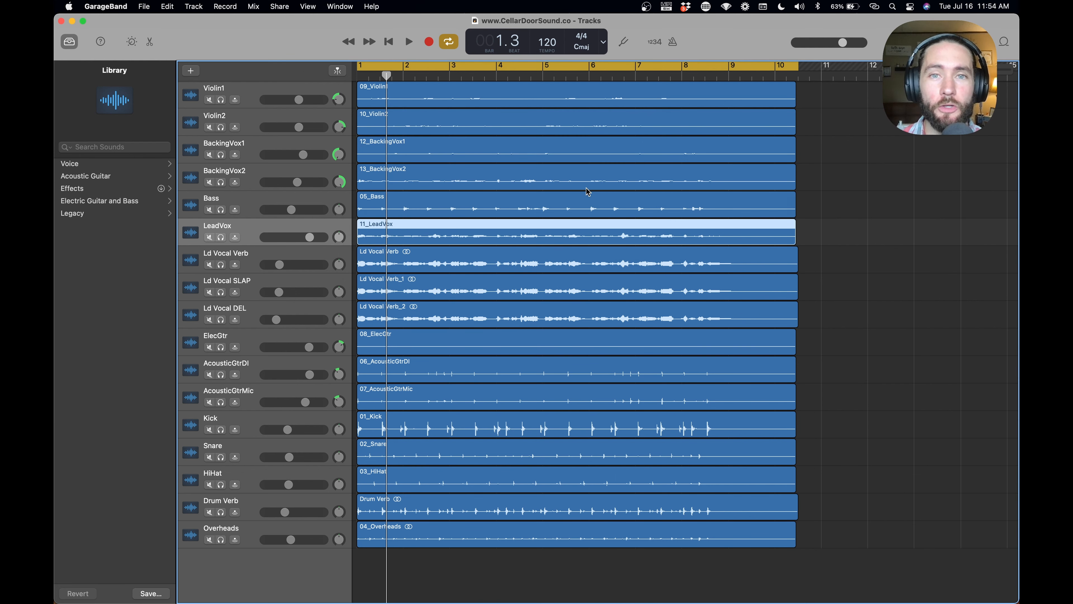
Review the WAVE quality choices for exporting the song to disk, keep Uncompressed 24-bit, and cancel the export.
{"action": "left_click", "coordinate": [282, 9]}
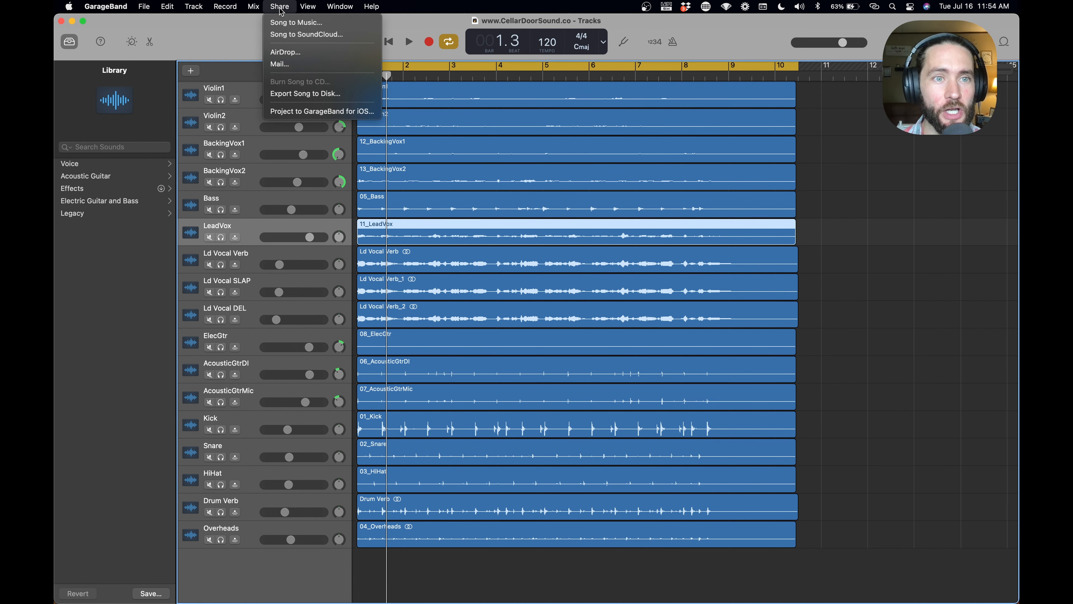
{"action": "left_click", "coordinate": [325, 94]}
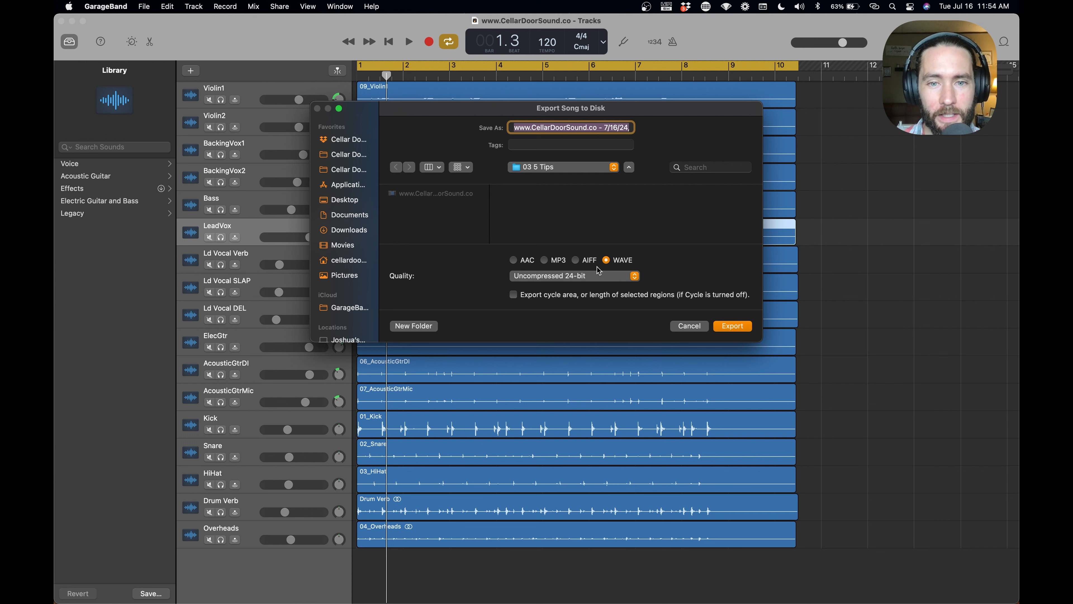
{"action": "left_click", "coordinate": [593, 275]}
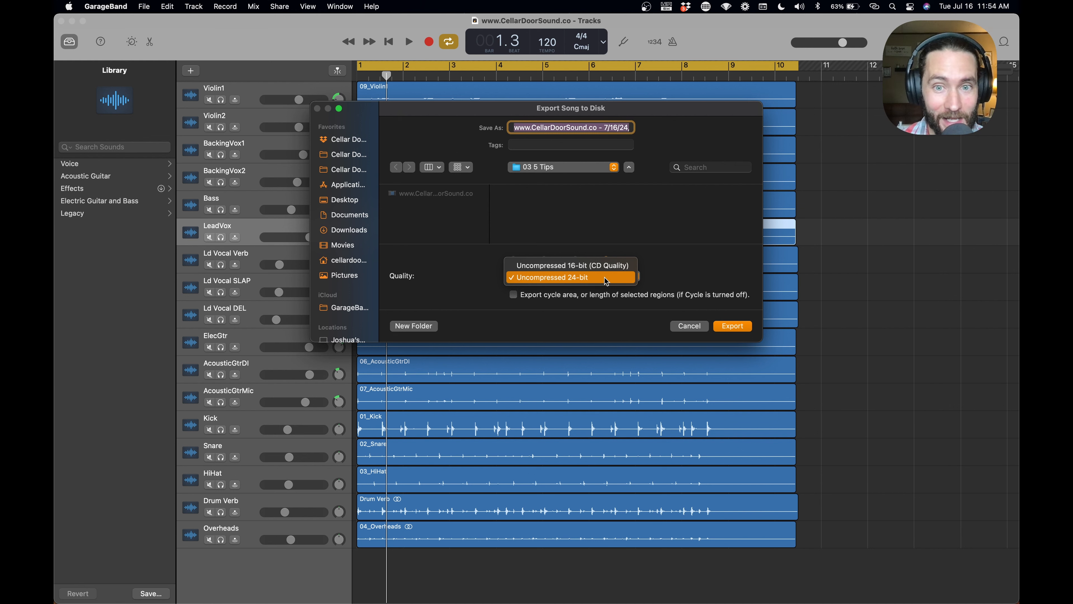
{"action": "left_click", "coordinate": [589, 278]}
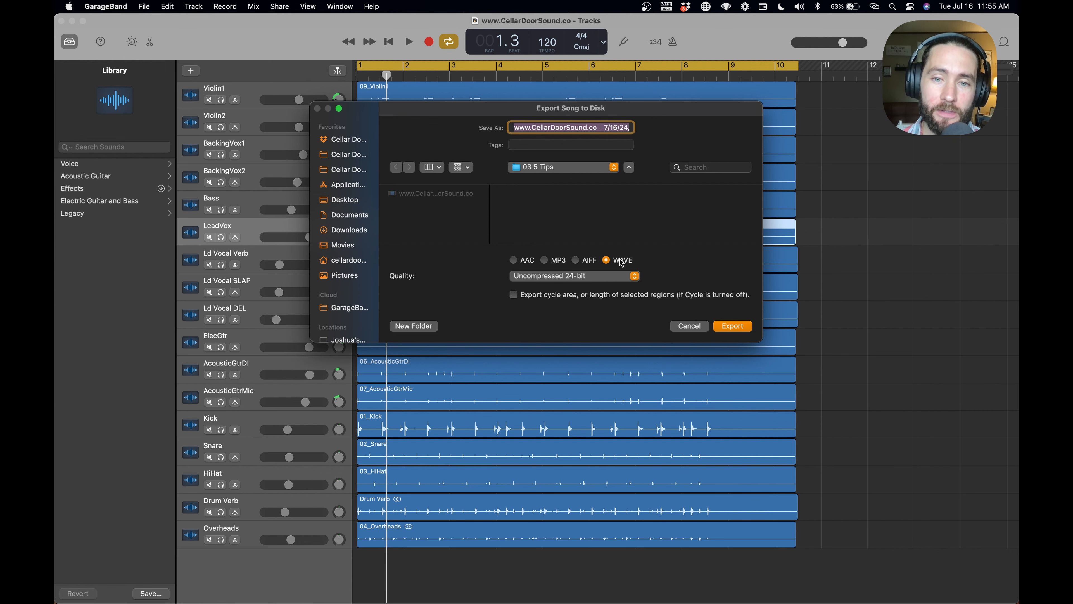
{"action": "key", "text": "Escape"}
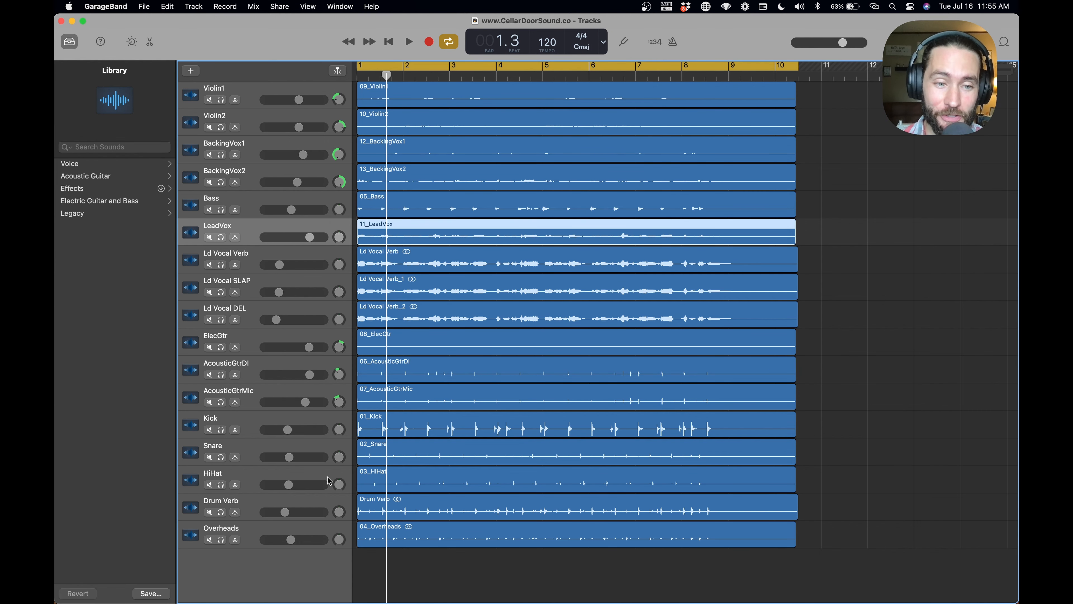
Show the Master Track below the Overheads track and select it.
{"action": "left_click", "coordinate": [253, 533]}
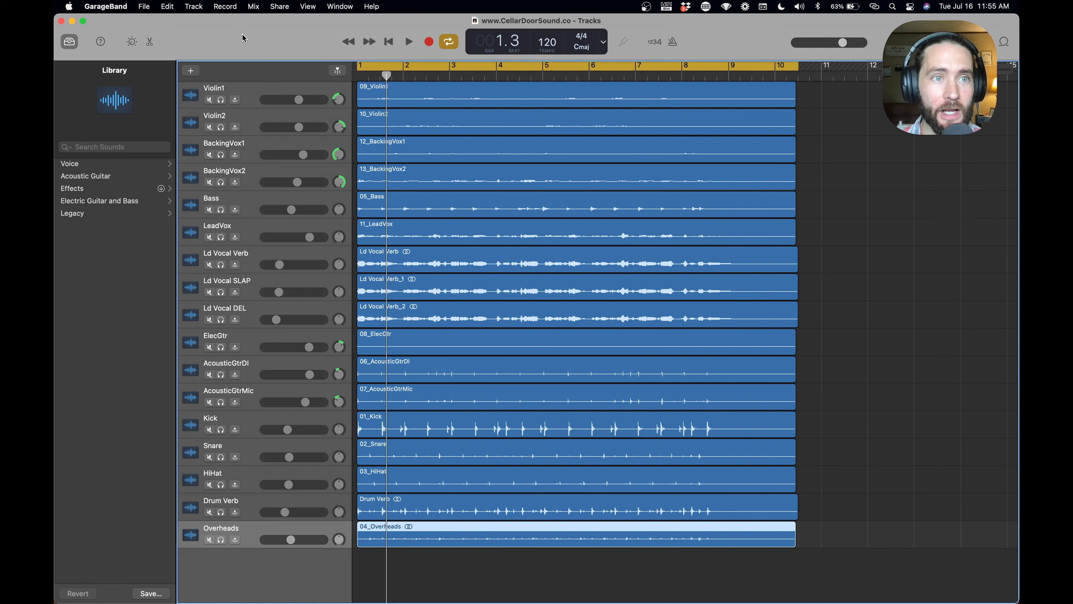
{"action": "left_click", "coordinate": [194, 7]}
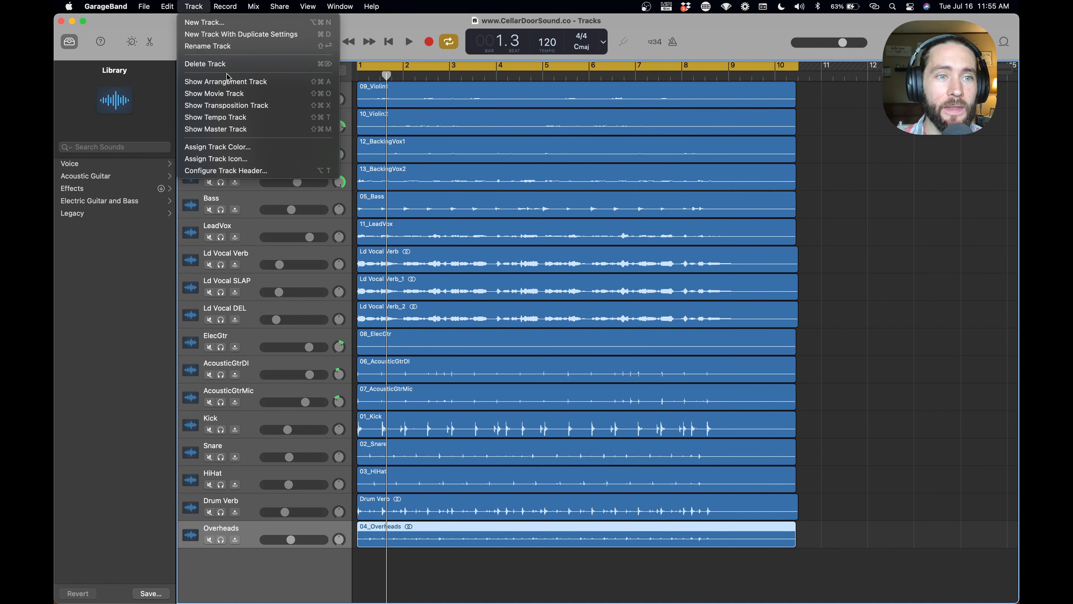
{"action": "left_click", "coordinate": [260, 134]}
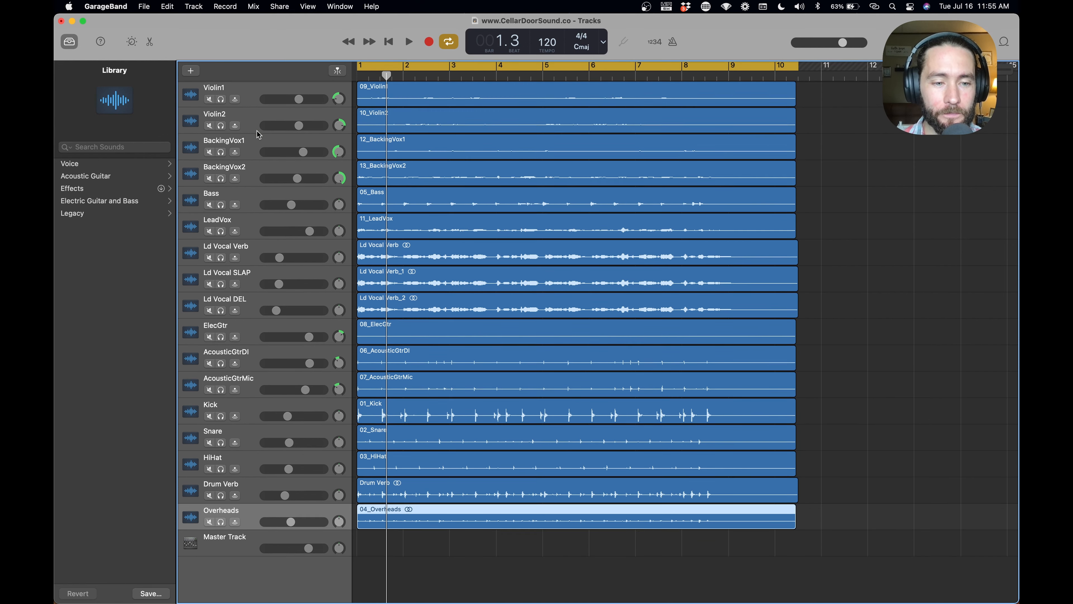
{"action": "left_click", "coordinate": [239, 544]}
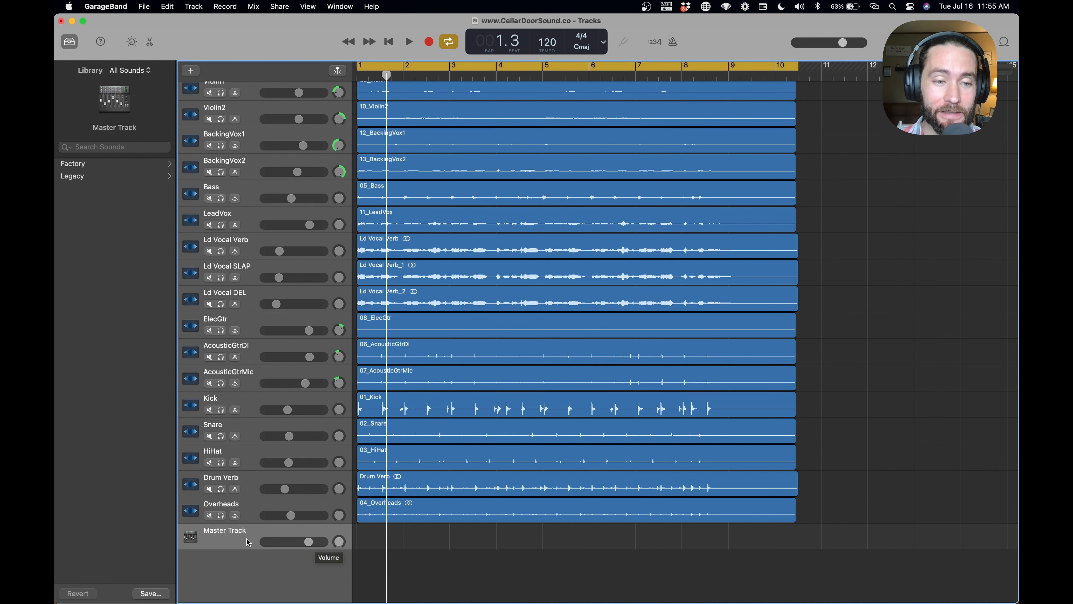
Show the Smart Controls and examine the master output plug-ins, both from the Master Track and with the HiHat track selected.
{"action": "left_click", "coordinate": [131, 41]}
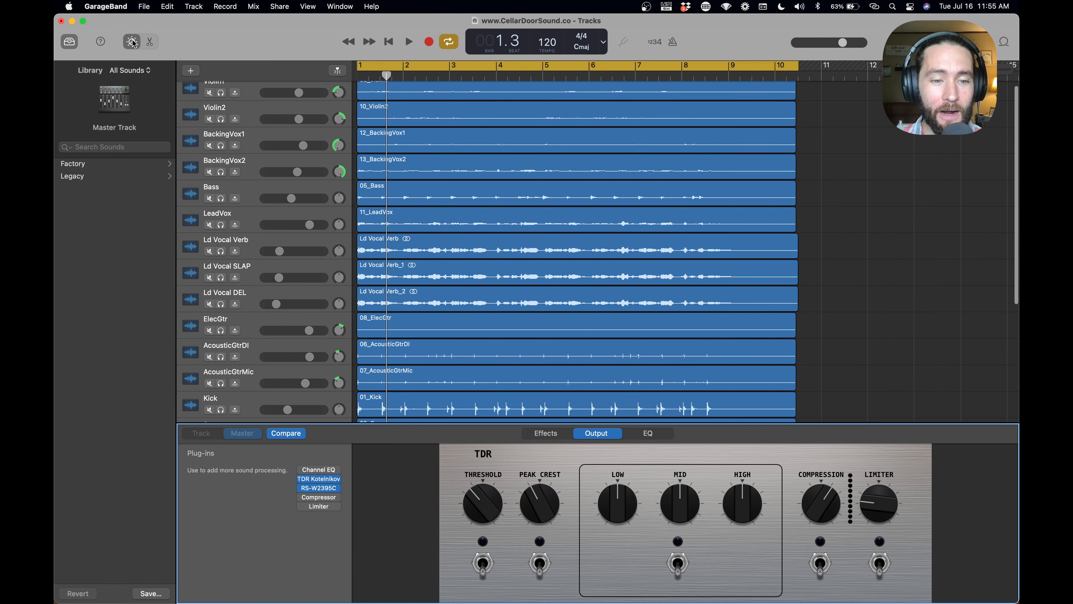
{"action": "scroll", "coordinate": [240, 340], "scroll_direction": "down", "scroll_amount": 6}
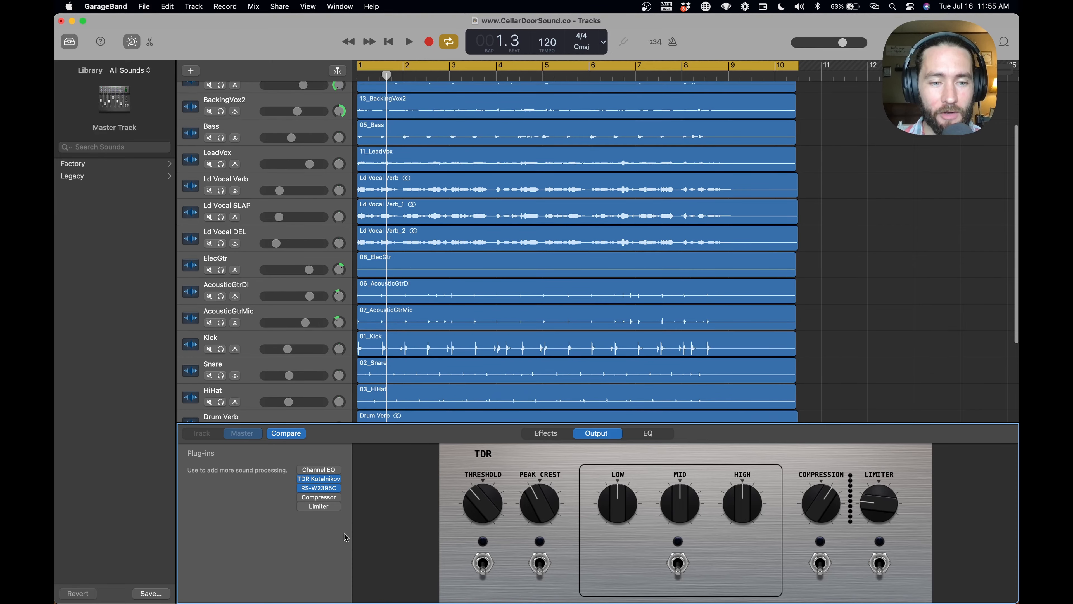
{"action": "left_click", "coordinate": [239, 340]}
{"action": "left_click", "coordinate": [244, 359]}
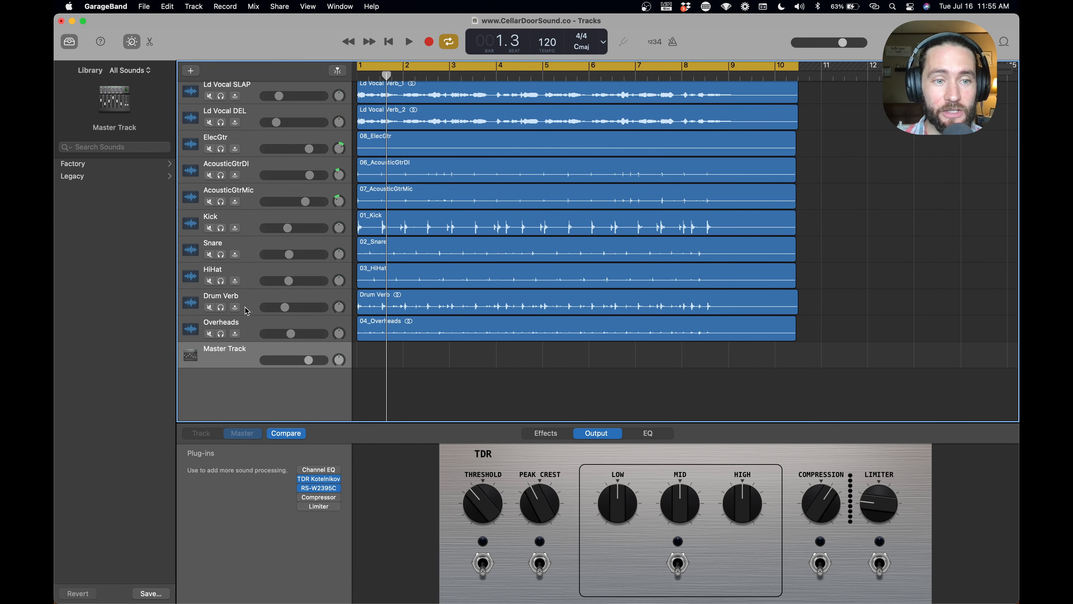
{"action": "left_click", "coordinate": [250, 297]}
{"action": "left_click", "coordinate": [252, 325]}
{"action": "left_click", "coordinate": [253, 358]}
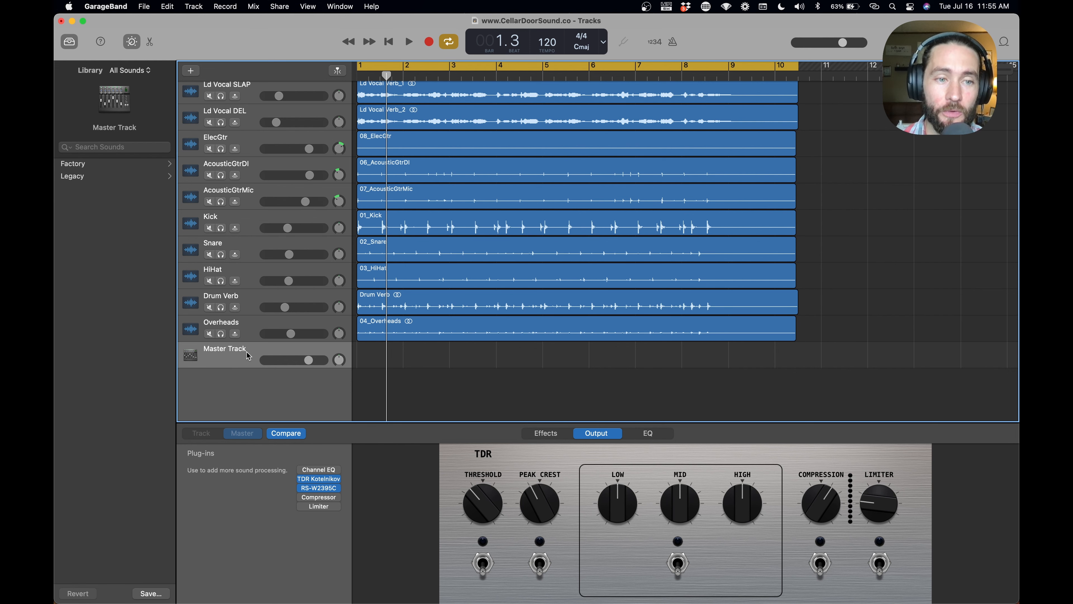
{"action": "left_click", "coordinate": [243, 277]}
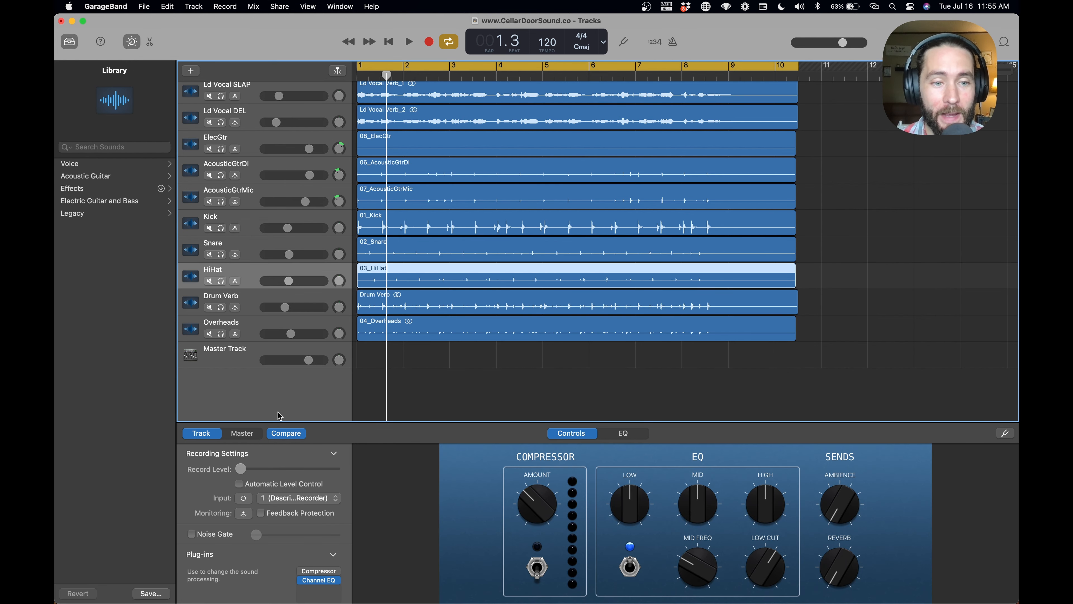
{"action": "left_click", "coordinate": [242, 433]}
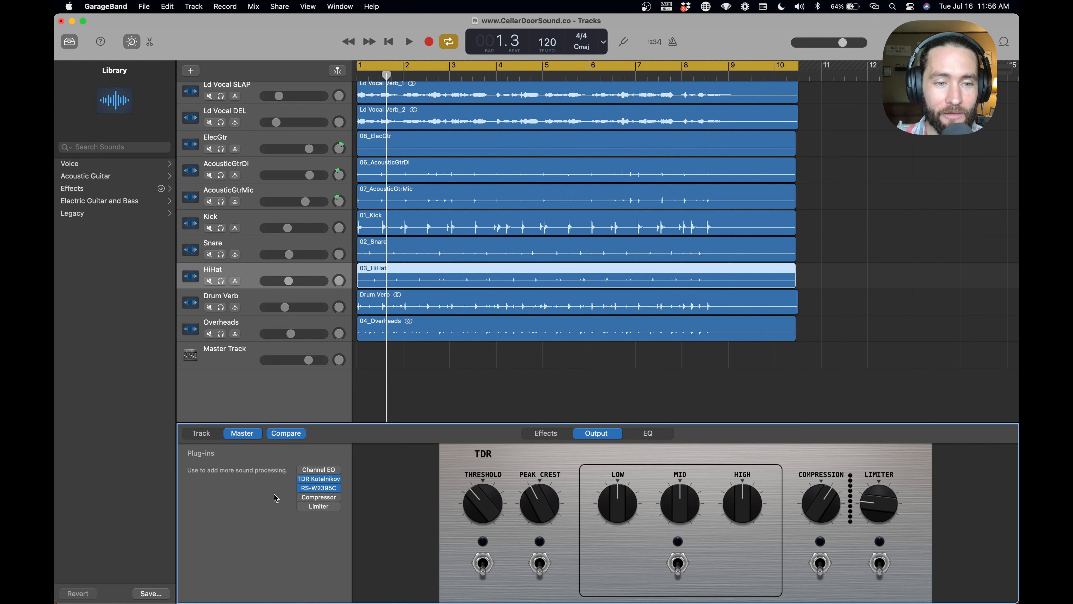
{"action": "left_click", "coordinate": [251, 353]}
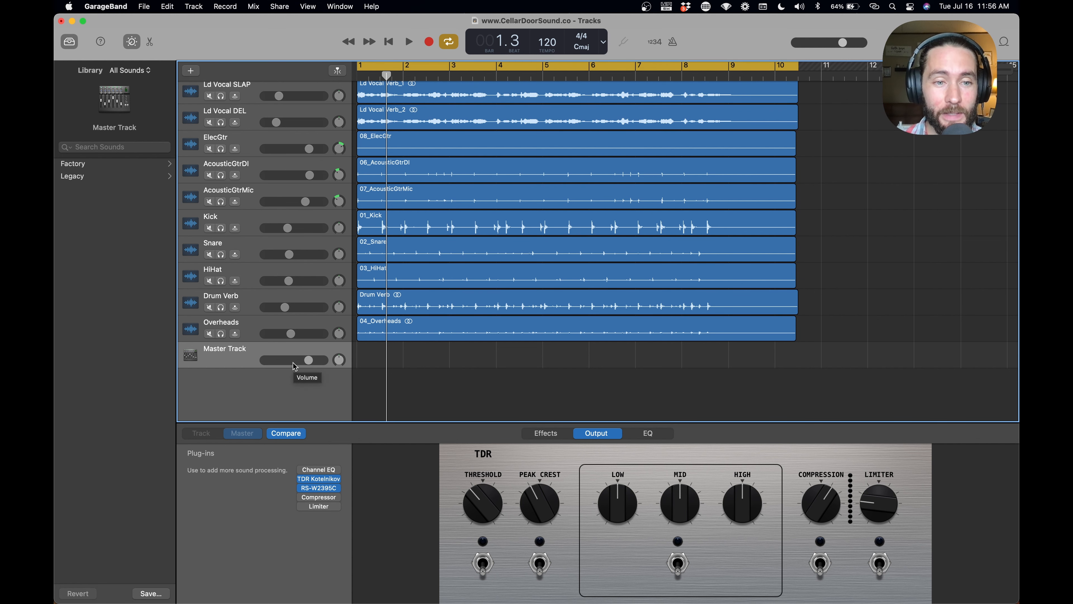
Show automation, set the Master Track's lane to Volume, and draw a fade-out from about bar 8.5 down to silence near bar 10.3.
{"action": "key", "text": "a"}
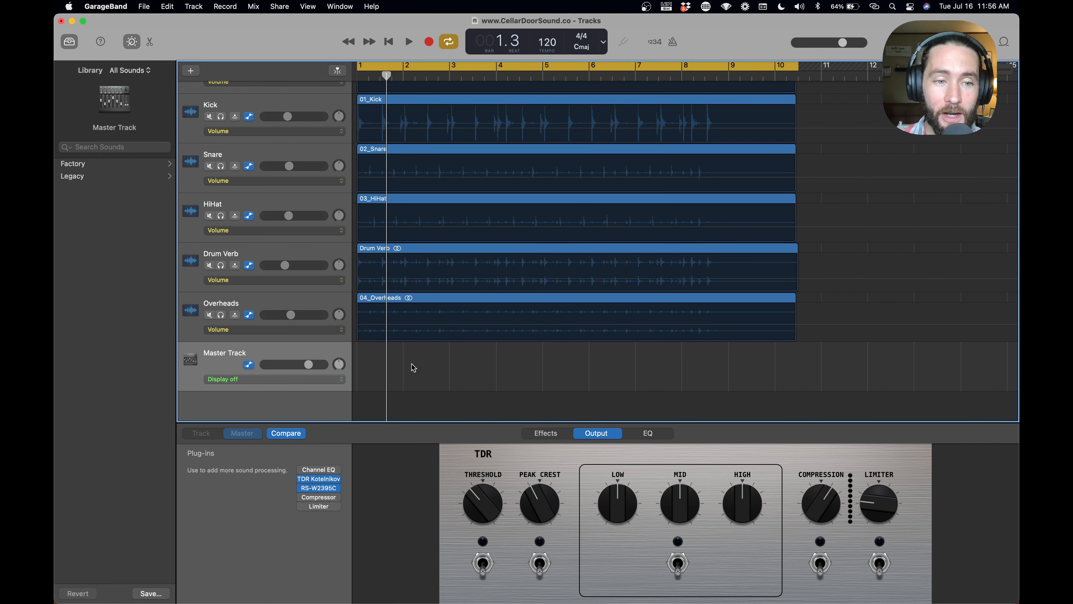
{"action": "left_click", "coordinate": [335, 380]}
{"action": "left_click", "coordinate": [345, 391]}
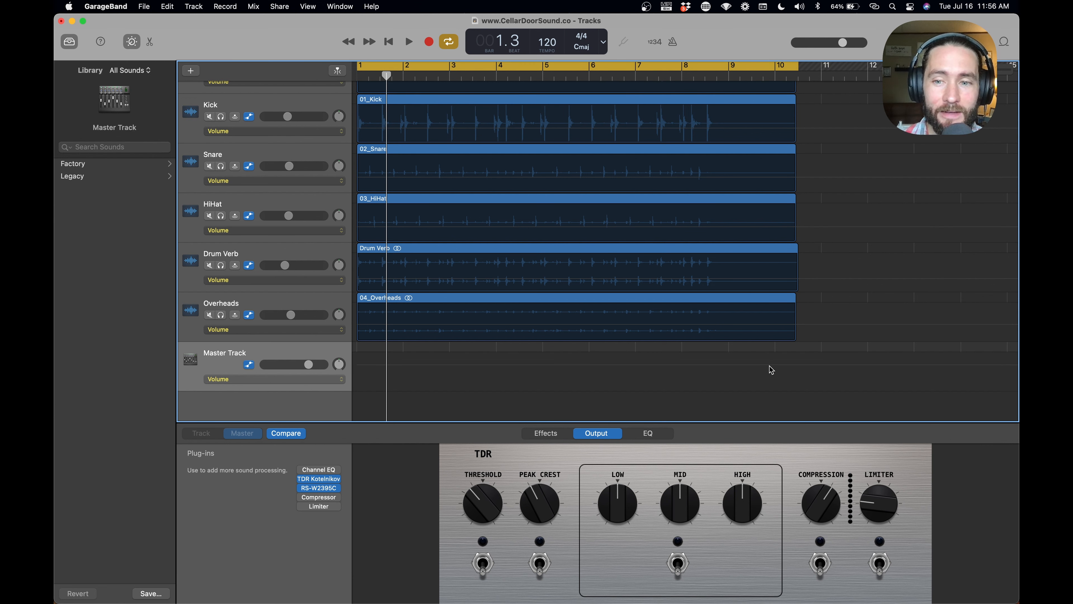
{"action": "key", "text": "a"}
{"action": "left_click", "coordinate": [708, 365]}
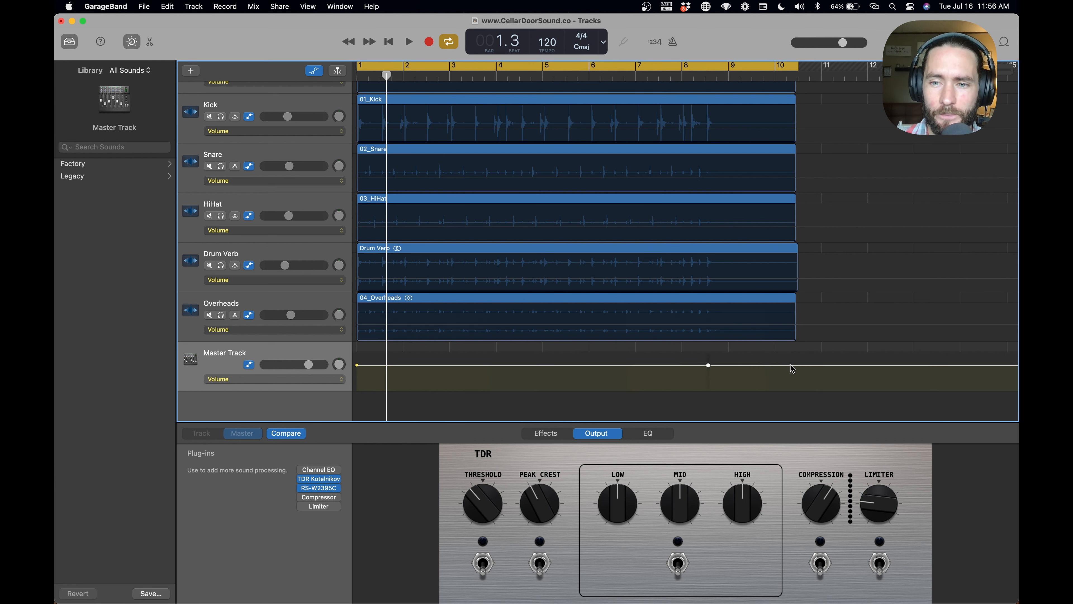
{"action": "left_click_drag", "start_coordinate": [791, 365], "coordinate": [789, 390]}
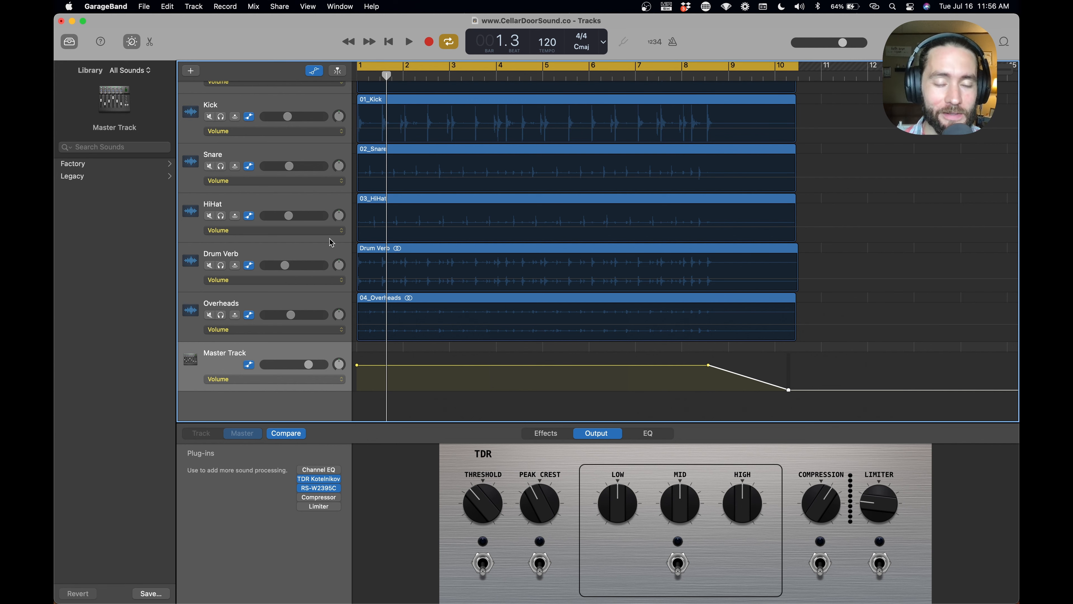
Hide the track automation lanes and the Smart Controls.
{"action": "scroll", "coordinate": [718, 275], "scroll_direction": "up", "scroll_amount": 5}
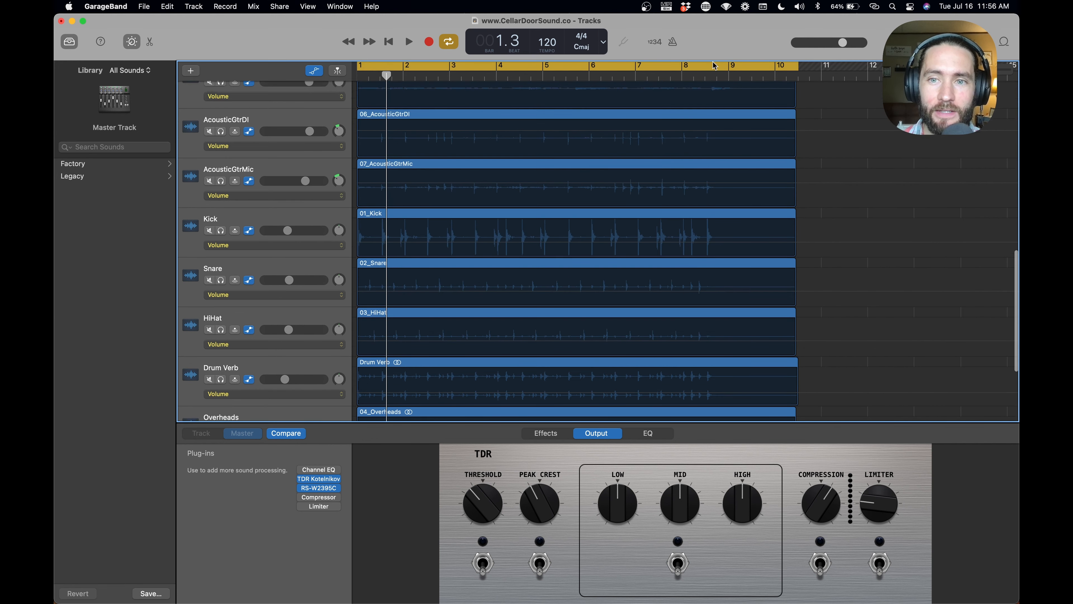
{"action": "scroll", "coordinate": [676, 287], "scroll_direction": "down", "scroll_amount": 4}
{"action": "key", "text": "a"}
{"action": "key", "text": "b"}
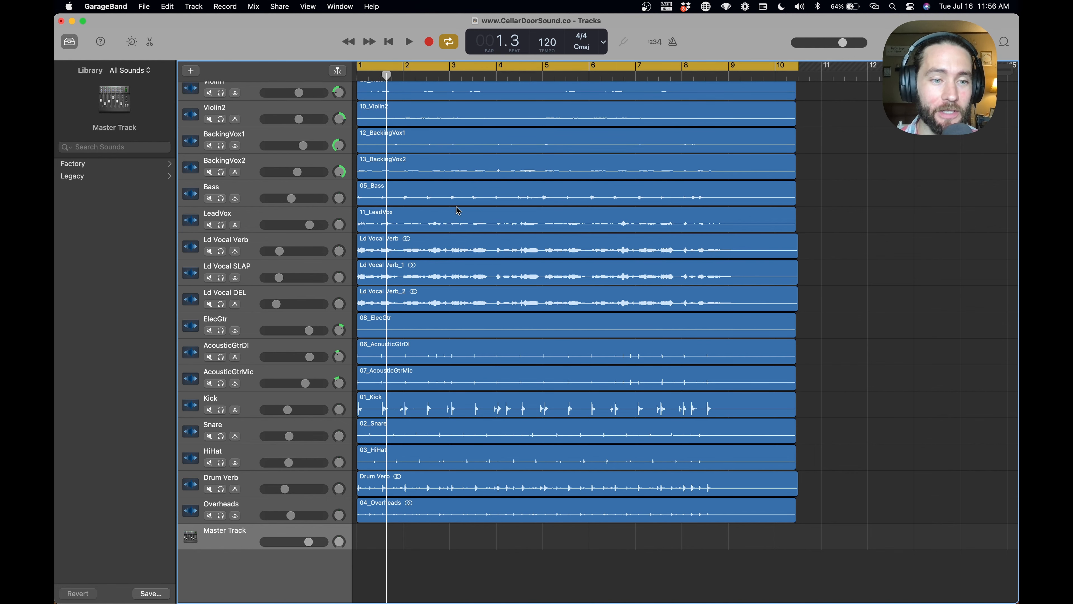
Move the drum tracks above Violin1, ordered Kick, Snare, HiHat, Overheads and Drum Verb.
{"action": "scroll", "coordinate": [473, 284], "scroll_direction": "up", "scroll_amount": 1}
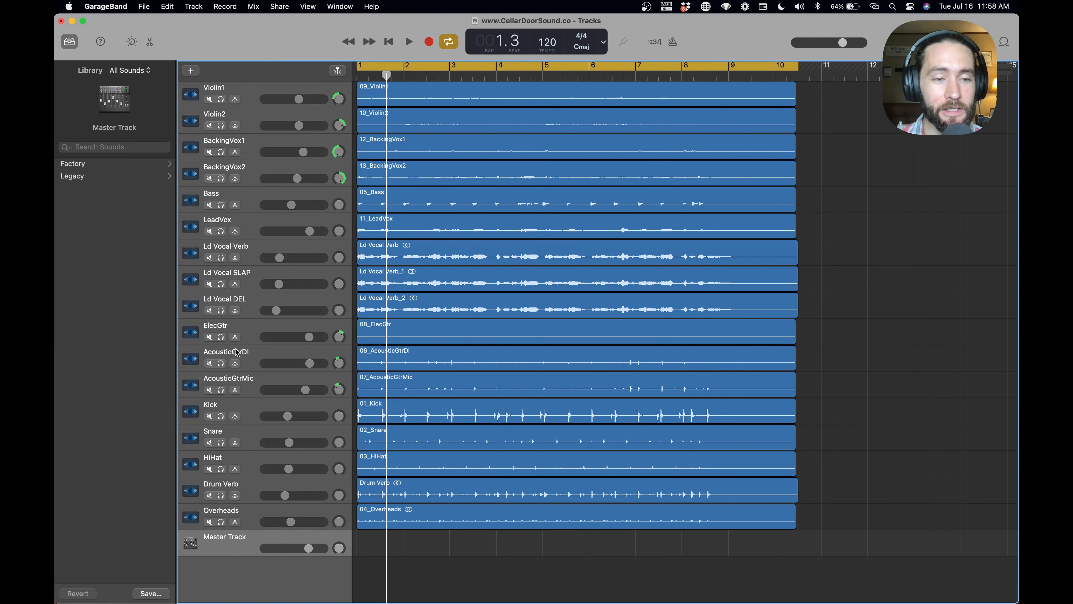
{"action": "left_click", "coordinate": [248, 406]}
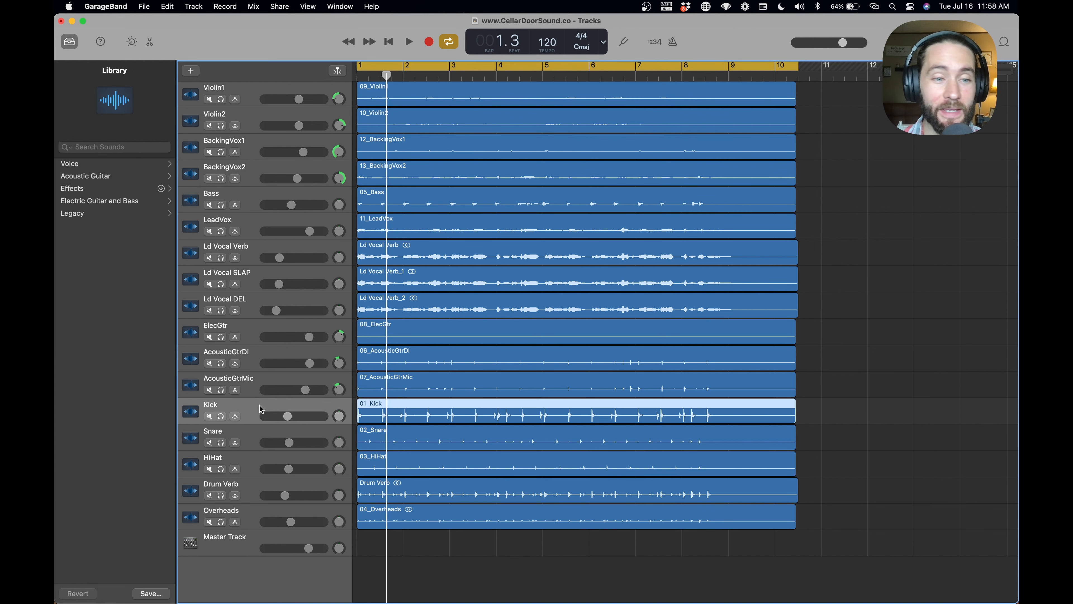
{"action": "left_click_drag", "start_coordinate": [244, 409], "coordinate": [263, 87]}
{"action": "left_click_drag", "start_coordinate": [248, 439], "coordinate": [253, 121]}
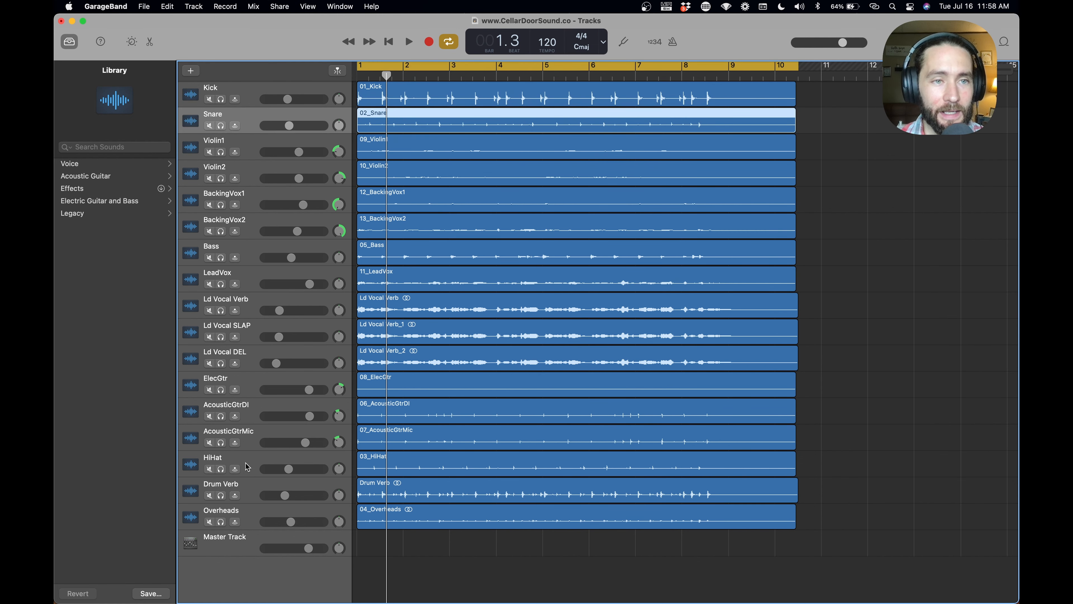
{"action": "left_click_drag", "start_coordinate": [248, 467], "coordinate": [255, 142]}
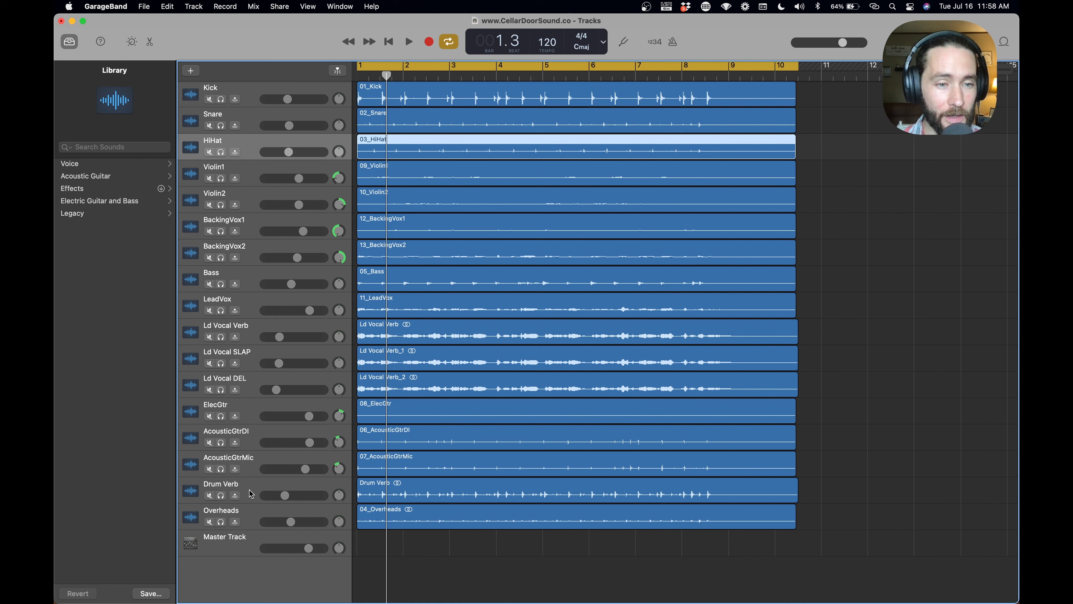
{"action": "left_click_drag", "start_coordinate": [250, 513], "coordinate": [262, 174]}
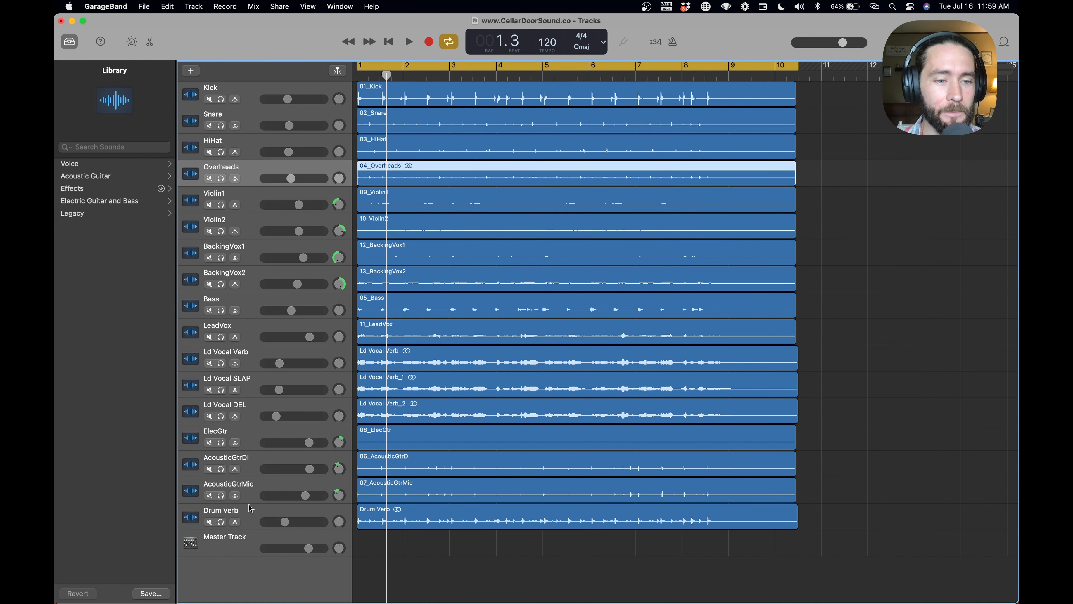
{"action": "left_click_drag", "start_coordinate": [248, 519], "coordinate": [249, 194]}
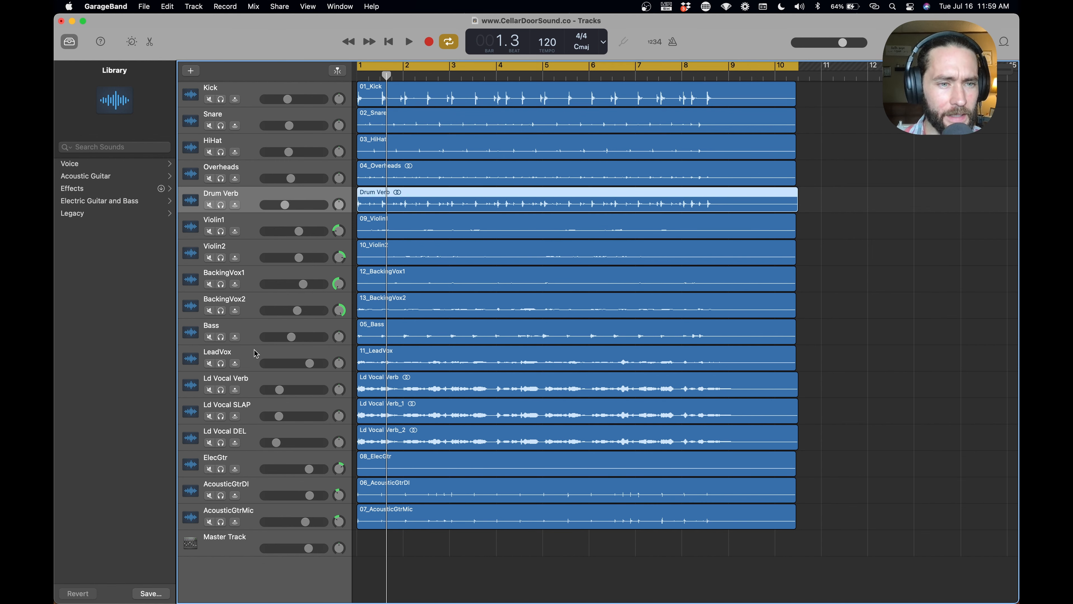
Assign a red track color to Kick, keeping the color palette open clear of the track headers.
{"action": "right_click", "coordinate": [253, 93]}
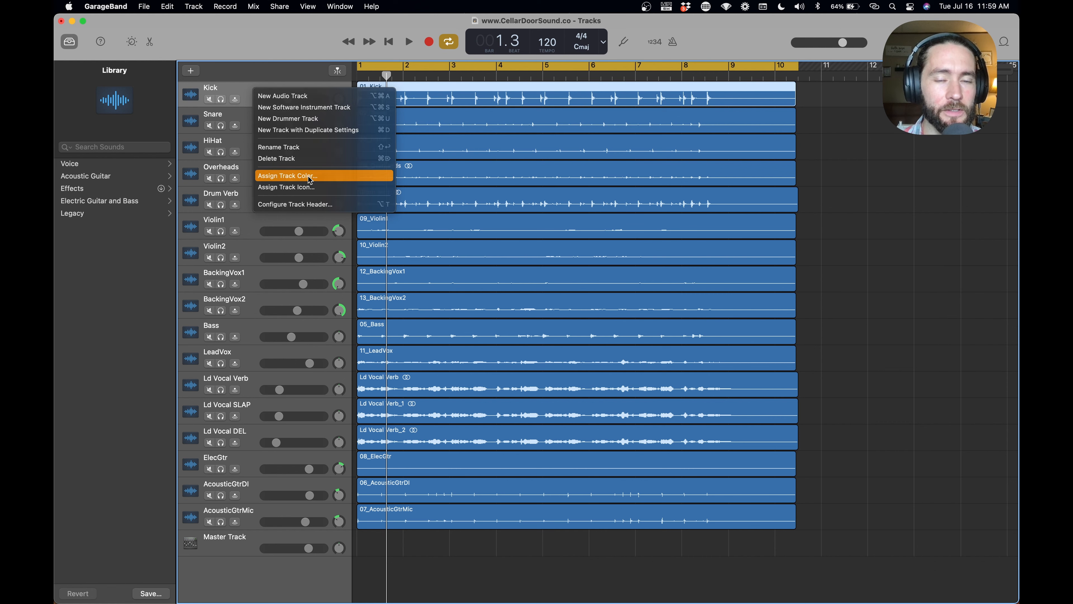
{"action": "left_click", "coordinate": [296, 175]}
{"action": "left_click_drag", "start_coordinate": [707, 132], "coordinate": [691, 88]}
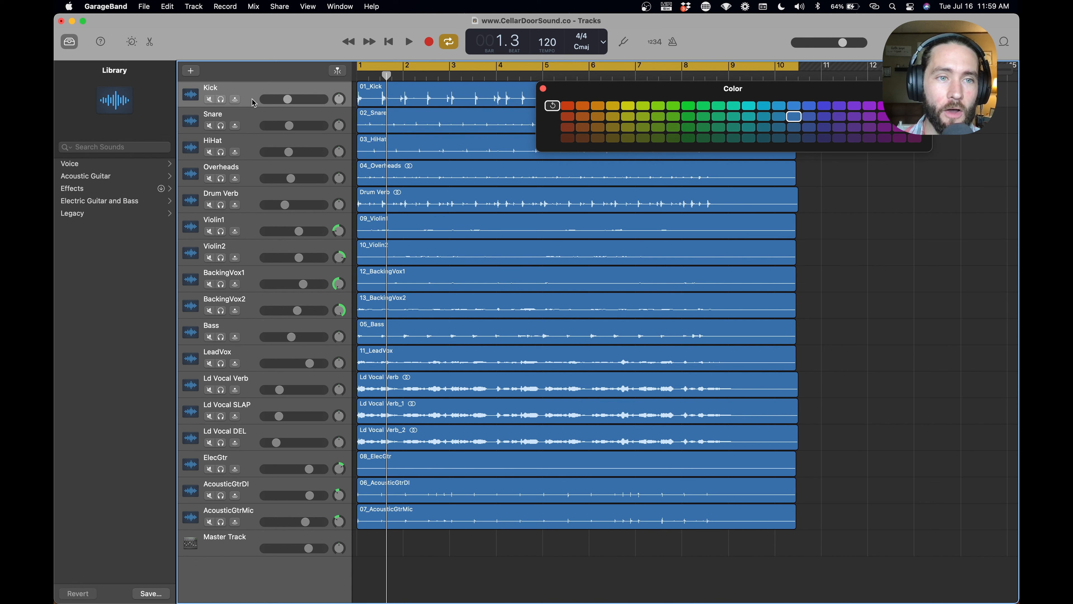
{"action": "left_click", "coordinate": [568, 118]}
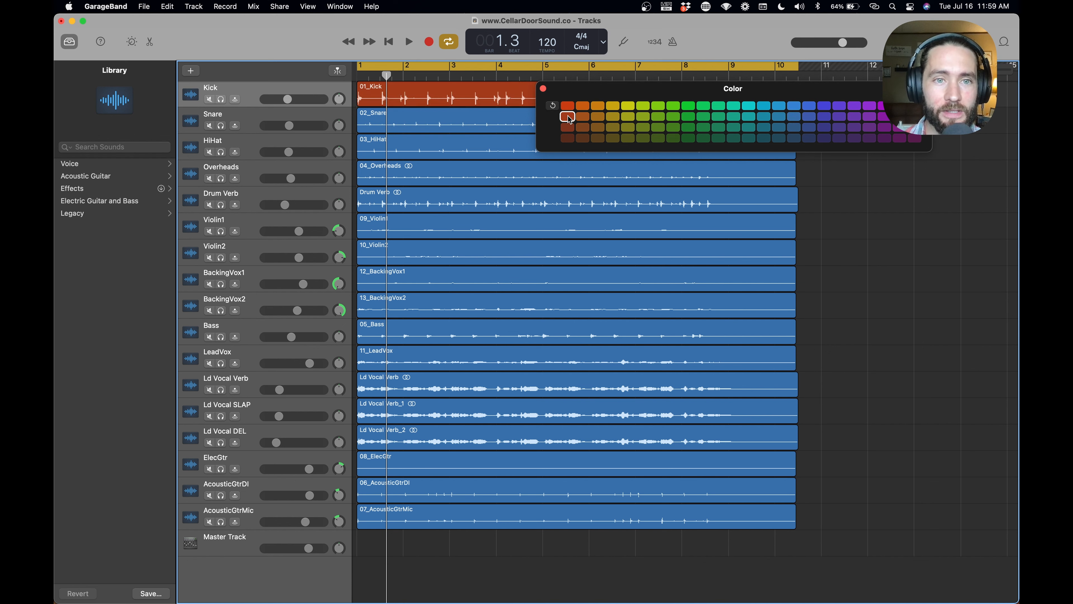
{"action": "key", "text": "Down"}
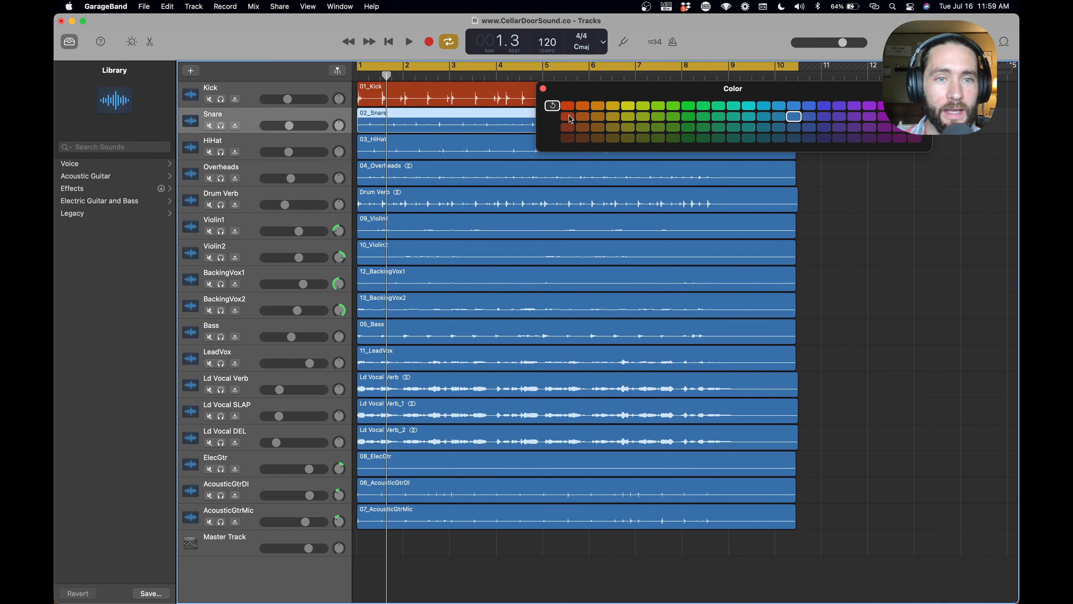
{"action": "key", "text": "Up"}
{"action": "key", "text": "Down"}
{"action": "key", "text": "Down"}
{"action": "key", "text": "Down"}
{"action": "key", "text": "Down"}
{"action": "key", "text": "Up"}
{"action": "key", "text": "Up"}
{"action": "key", "text": "Up"}
{"action": "key", "text": "Up"}
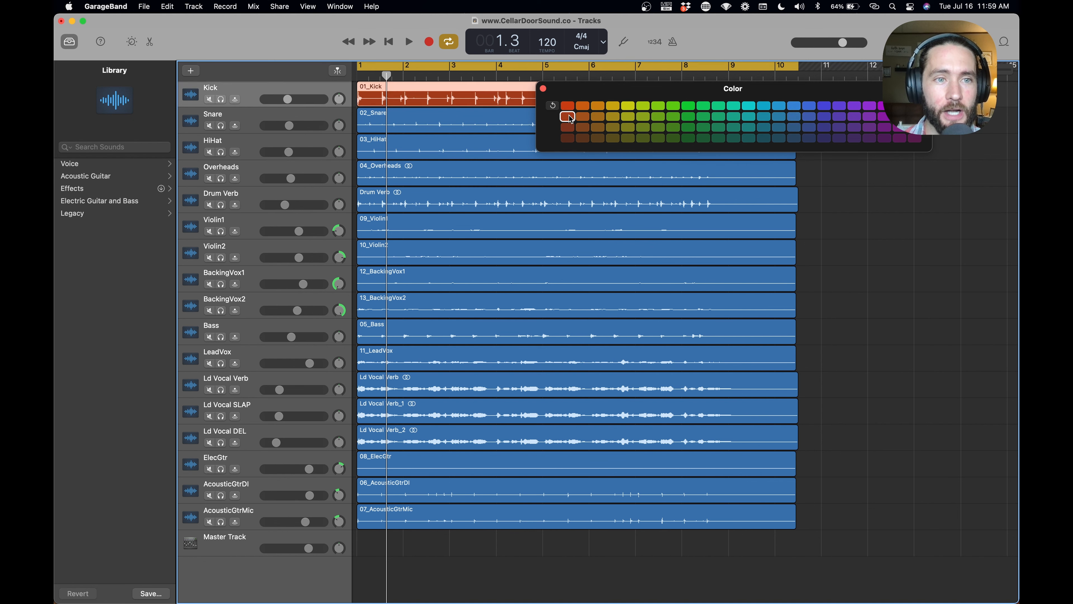
Assign Kick's red color to the Snare, HiHat, Overheads and Drum Verb tracks.
{"action": "key", "text": "Down"}
{"action": "left_click", "coordinate": [571, 119]}
{"action": "key", "text": "Down"}
{"action": "left_click", "coordinate": [570, 120]}
{"action": "key", "text": "Down"}
{"action": "left_click", "coordinate": [571, 120]}
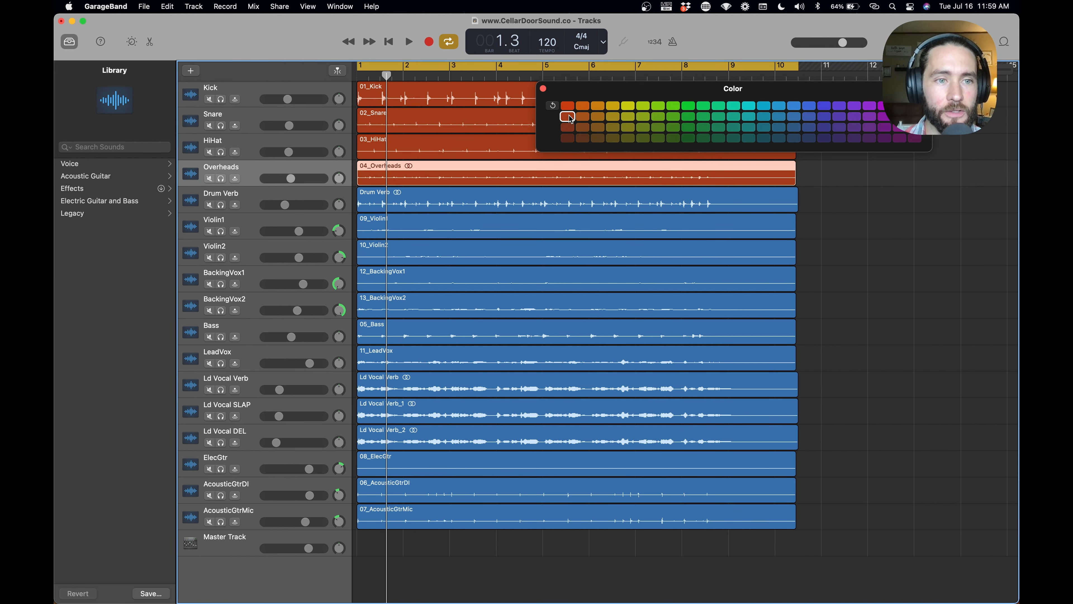
{"action": "key", "text": "Down"}
{"action": "left_click", "coordinate": [570, 120]}
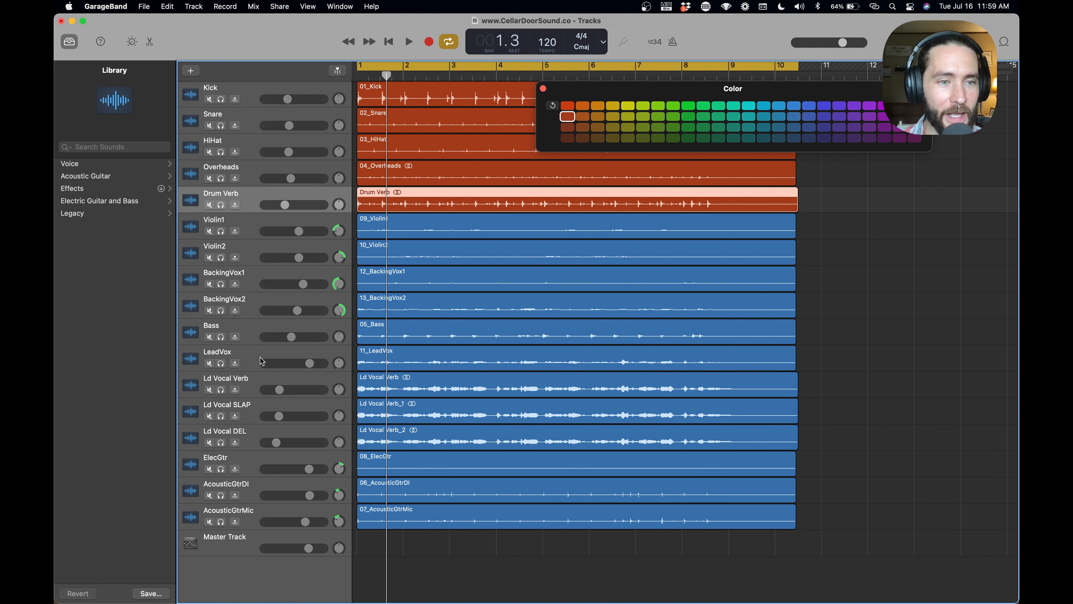
Move the Bass track directly below Drum Verb and color it green.
{"action": "left_click", "coordinate": [247, 335]}
{"action": "left_click_drag", "start_coordinate": [247, 335], "coordinate": [253, 227]}
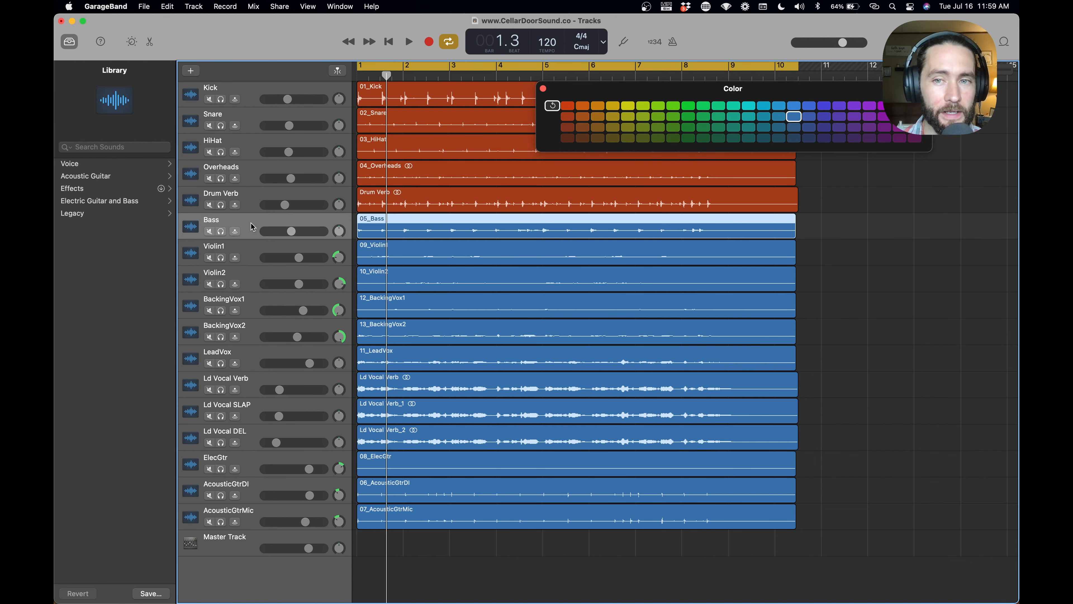
{"action": "left_click", "coordinate": [688, 117]}
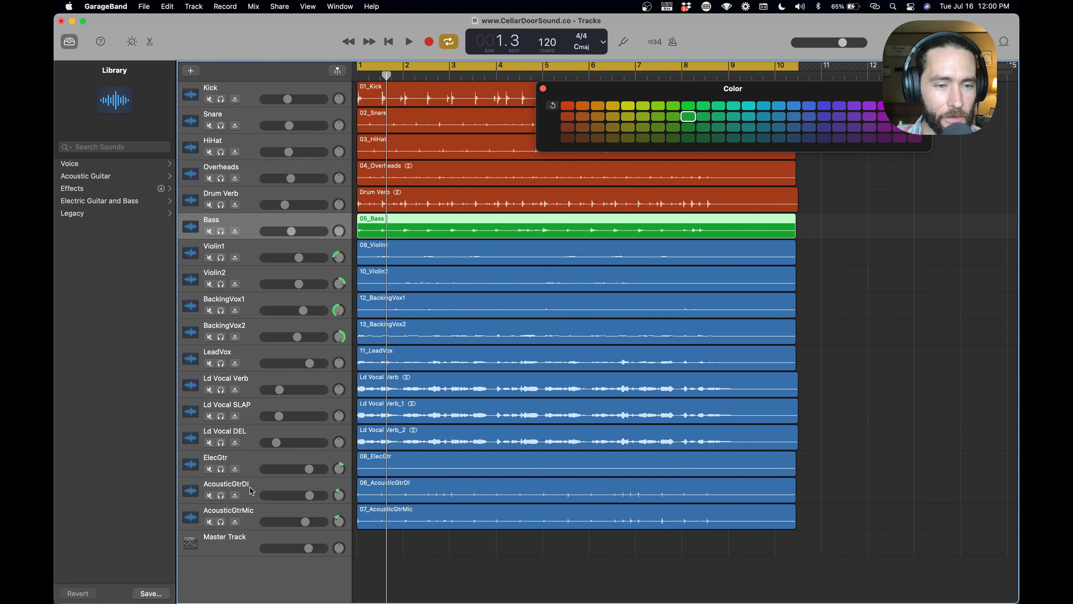
Move the guitar tracks directly below Bass, ordered AcousticGtrDI, AcousticGtrMic and ElecGtr.
{"action": "left_click_drag", "start_coordinate": [253, 493], "coordinate": [256, 257]}
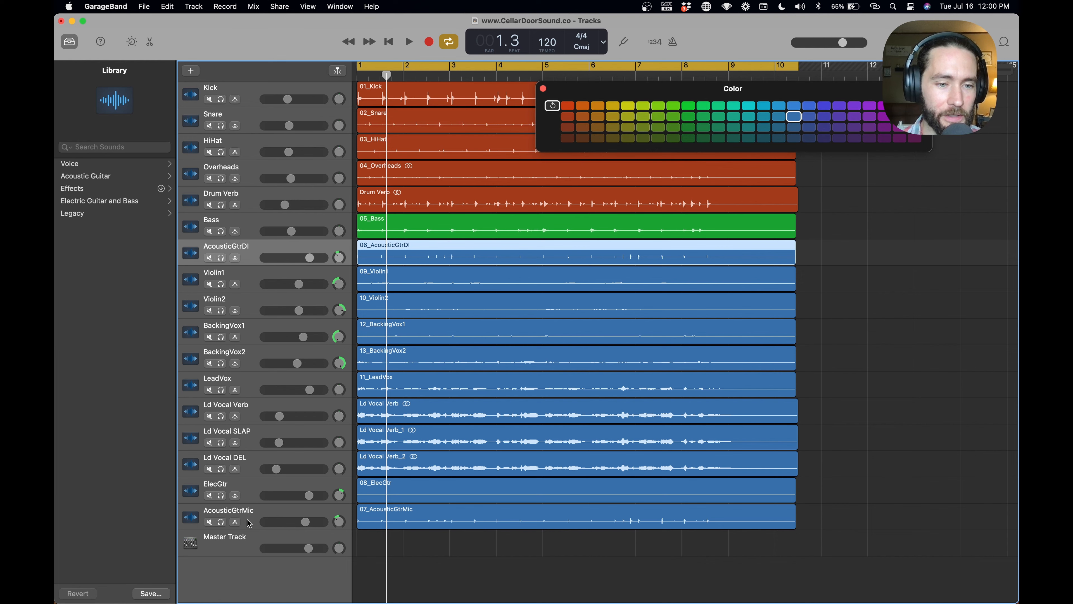
{"action": "left_click_drag", "start_coordinate": [251, 518], "coordinate": [253, 279]}
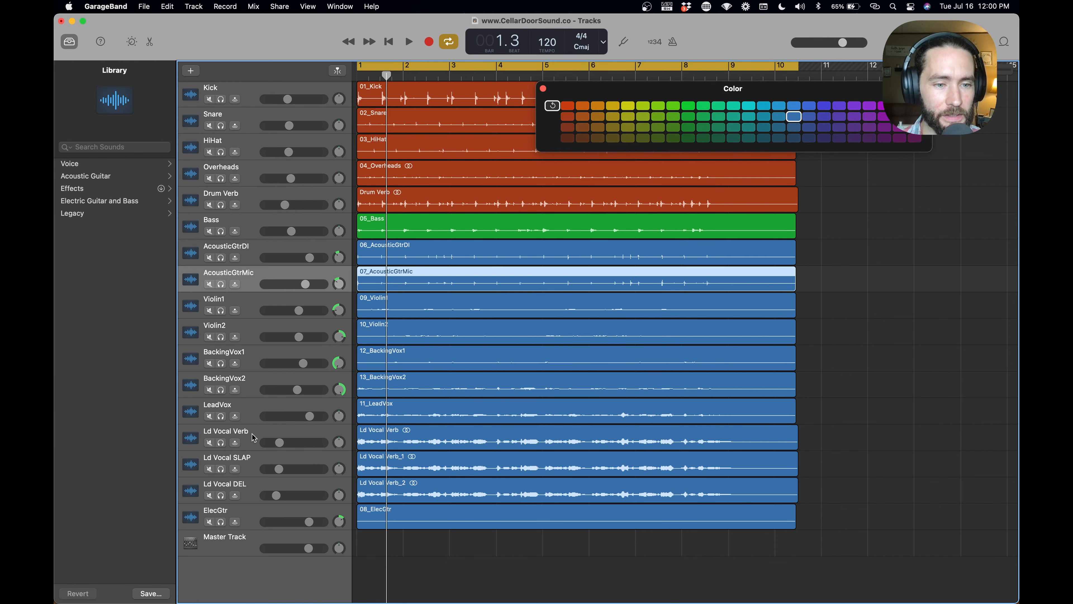
{"action": "left_click_drag", "start_coordinate": [255, 518], "coordinate": [253, 303]}
Color the AcousticGtrDI, AcousticGtrMic and ElecGtr tracks yellow.
{"action": "left_click", "coordinate": [249, 255]}
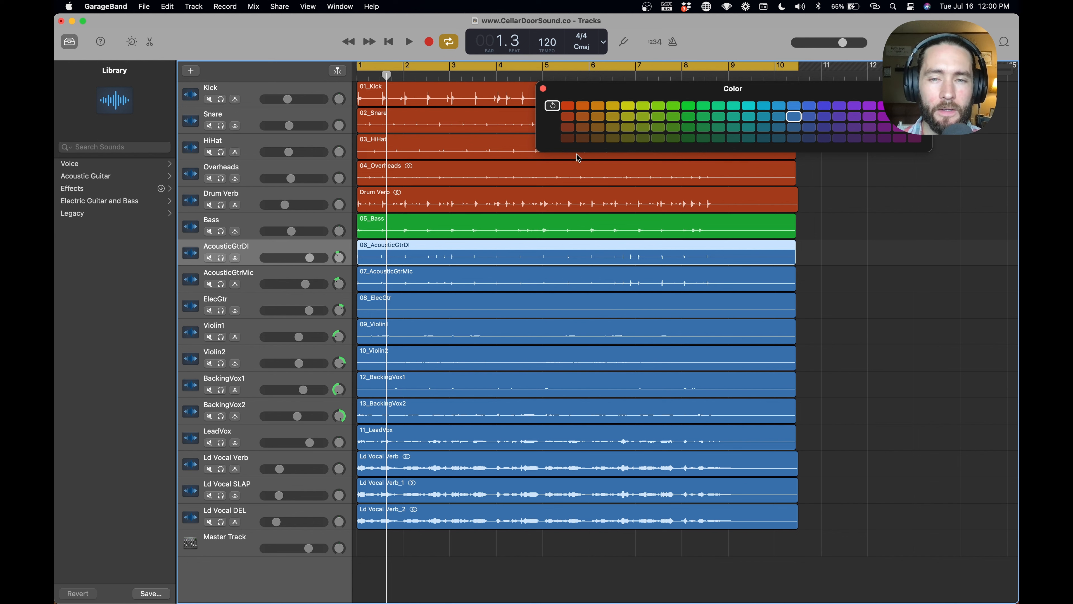
{"action": "left_click", "coordinate": [628, 116]}
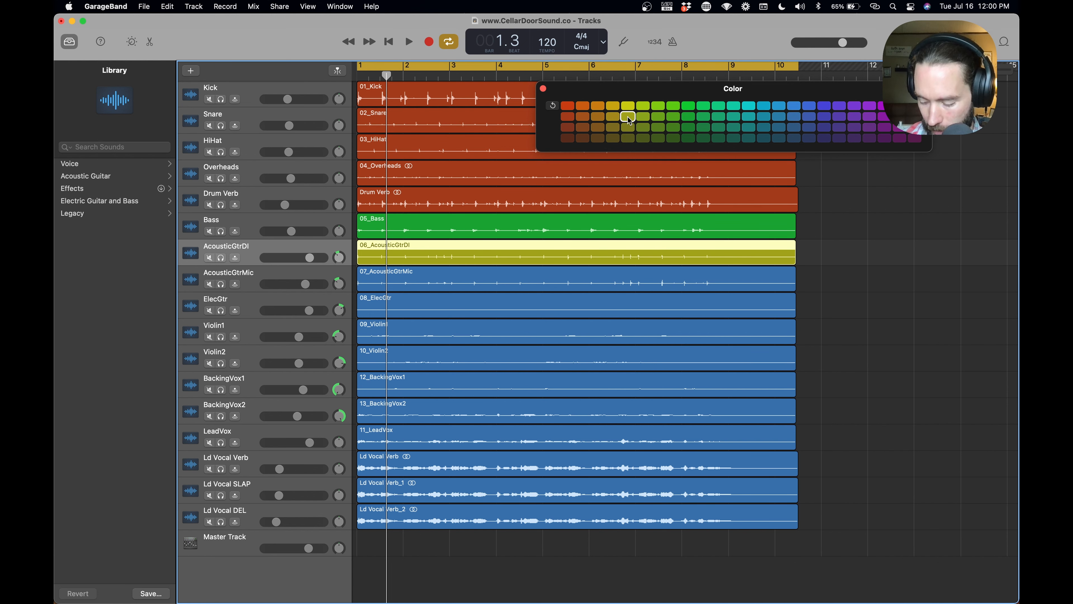
{"action": "key", "text": "Down"}
{"action": "left_click", "coordinate": [627, 116]}
{"action": "key", "text": "Down"}
{"action": "left_click", "coordinate": [627, 117]}
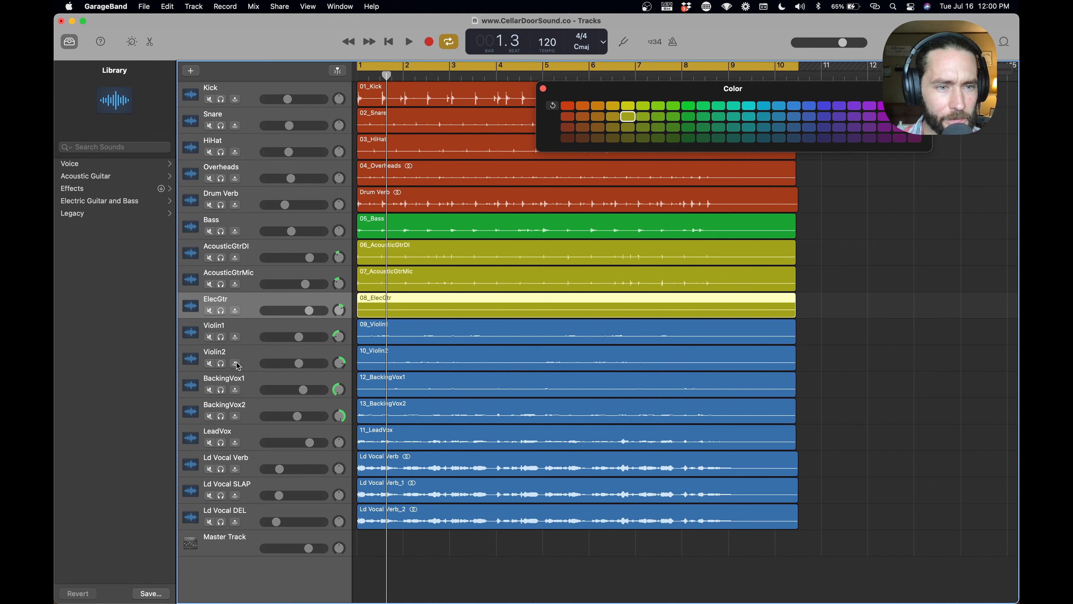
Color the Violin1 and Violin2 tracks bluish purple.
{"action": "key", "text": "Down"}
{"action": "key", "text": "Down"}
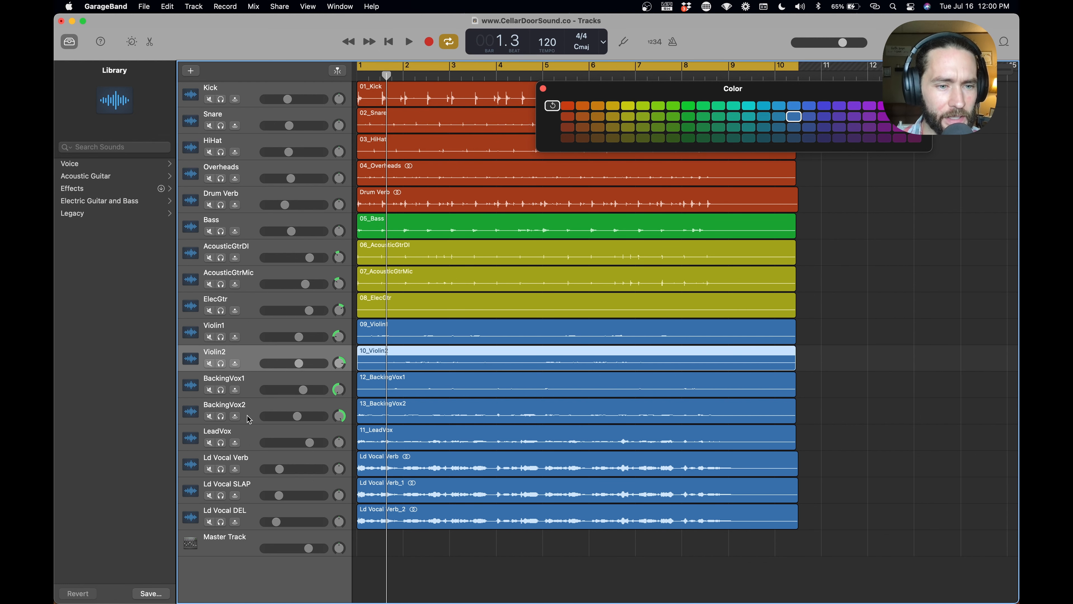
{"action": "left_click", "coordinate": [250, 331]}
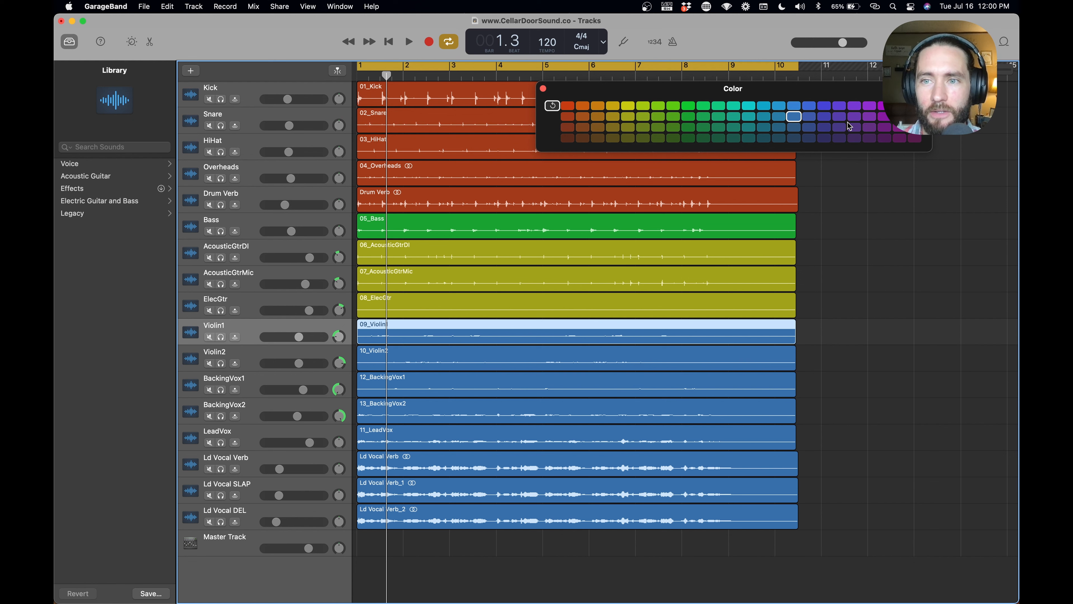
{"action": "left_click", "coordinate": [839, 118]}
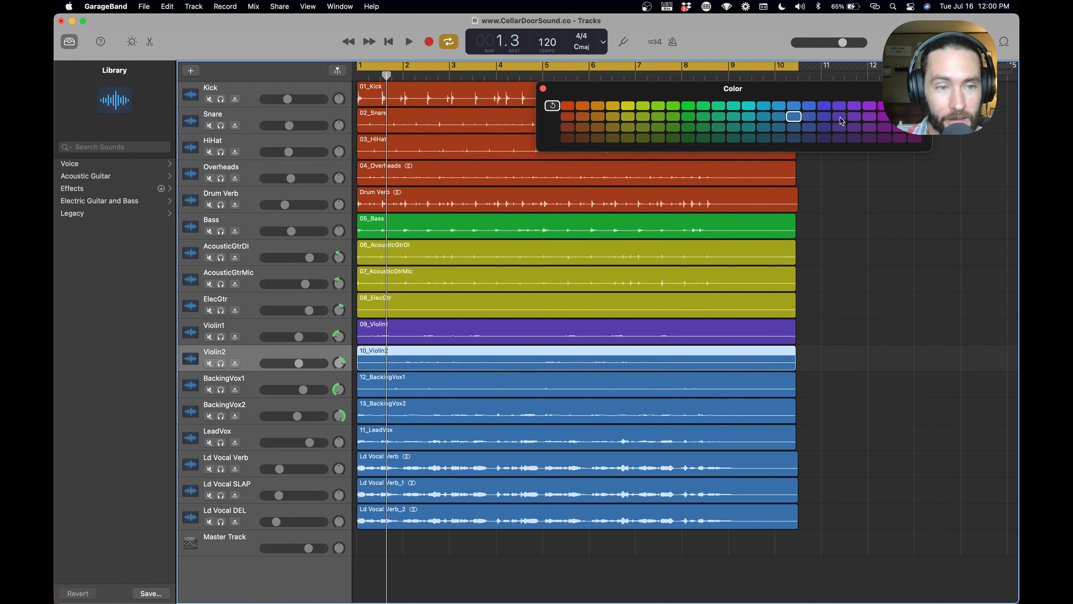
{"action": "key", "text": "Down"}
{"action": "left_click", "coordinate": [839, 117]}
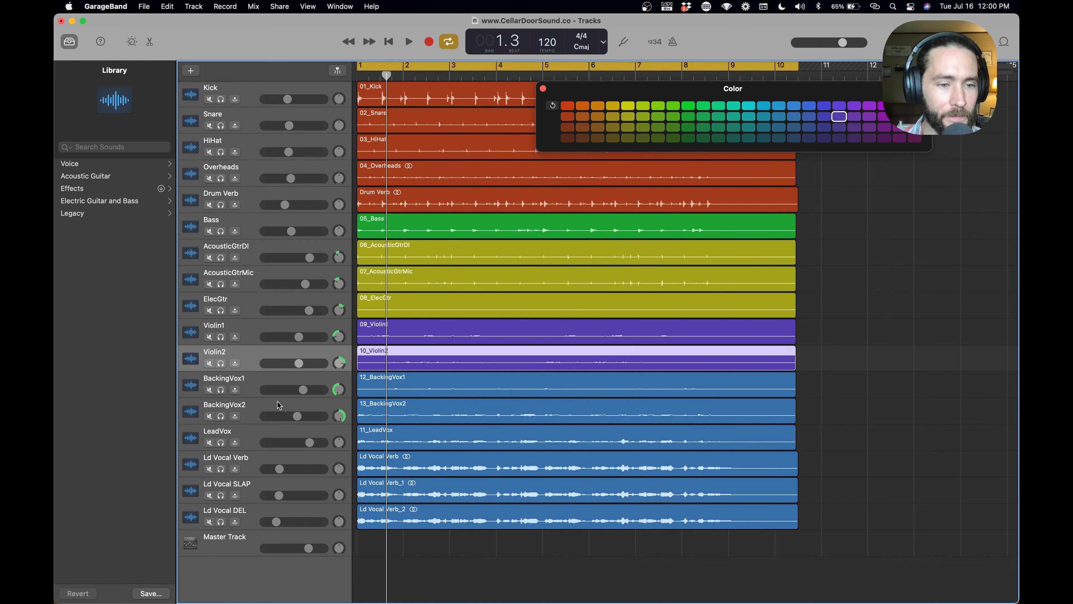
Move LeadVox directly below Violin2, followed by Ld Vocal Verb, Ld Vocal SLAP and Ld Vocal DEL.
{"action": "left_click_drag", "start_coordinate": [254, 435], "coordinate": [250, 384]}
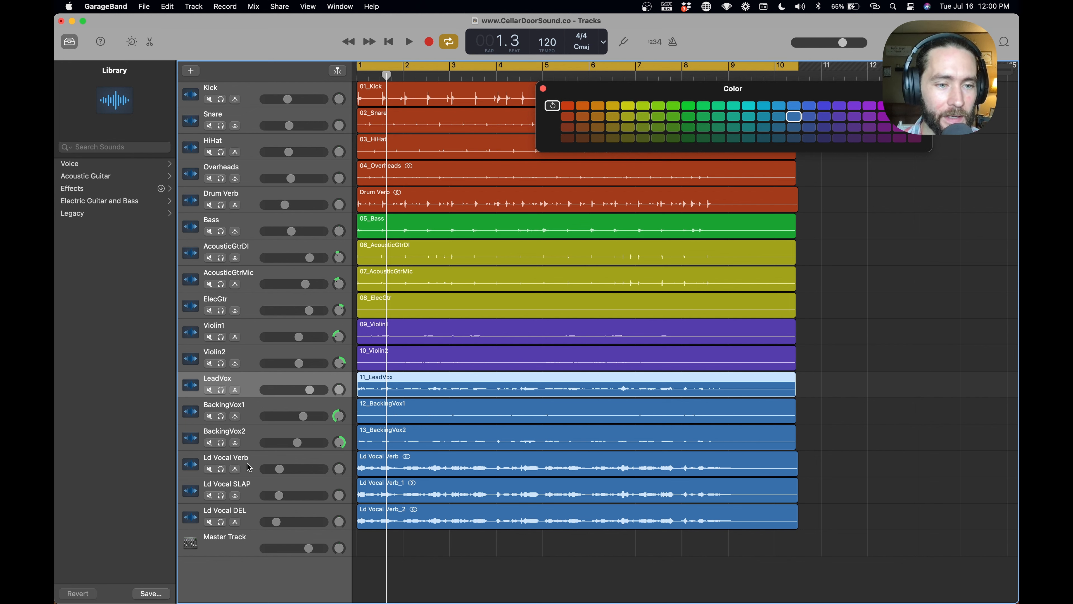
{"action": "left_click_drag", "start_coordinate": [248, 463], "coordinate": [248, 420]}
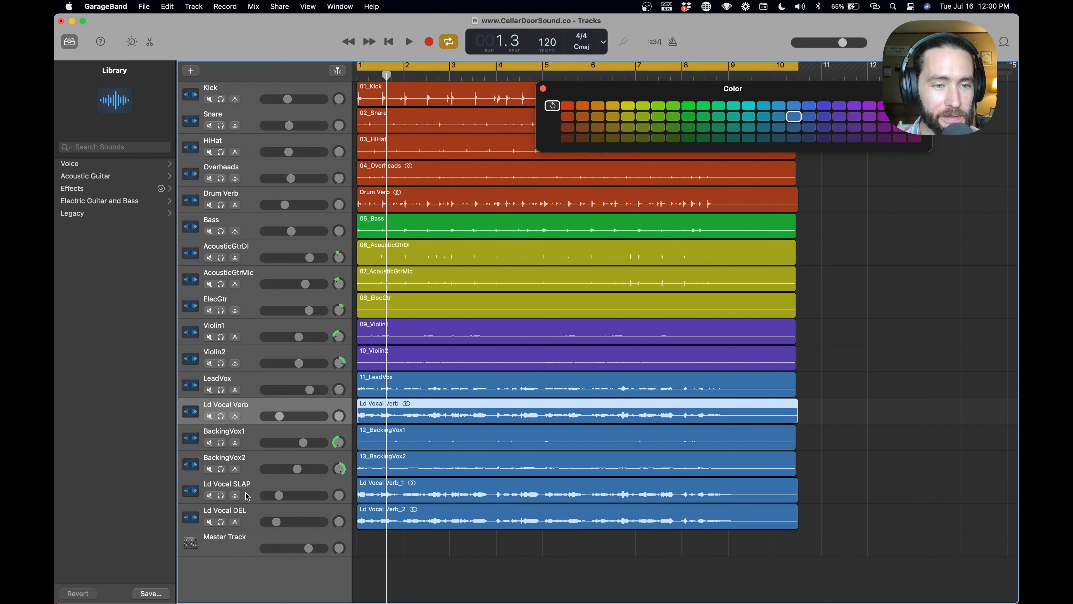
{"action": "left_click_drag", "start_coordinate": [249, 493], "coordinate": [250, 440]}
{"action": "left_click_drag", "start_coordinate": [247, 518], "coordinate": [248, 457]}
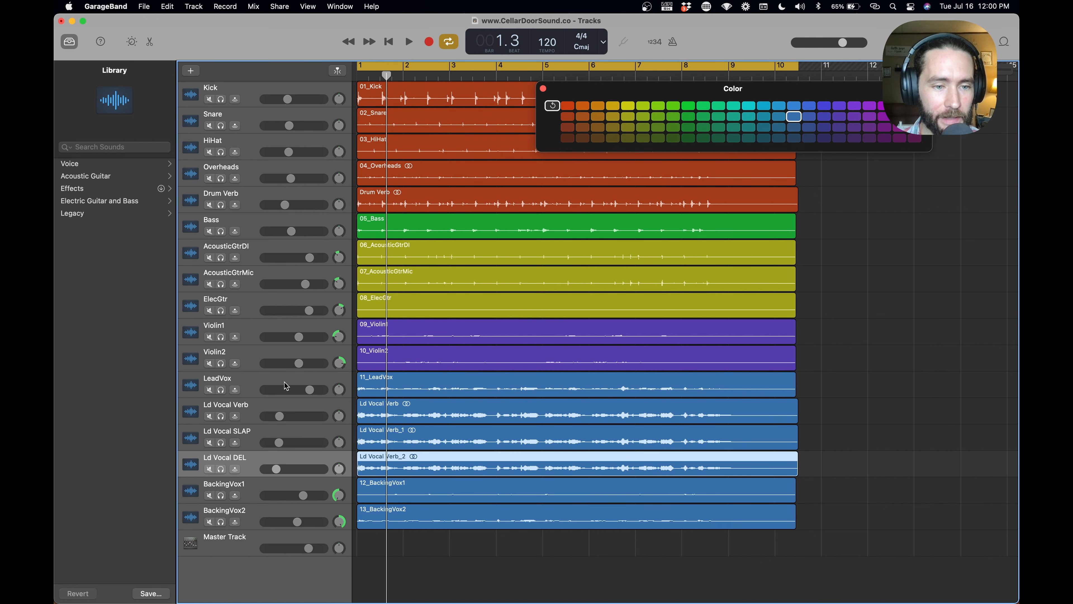
Color LeadVox and its three effect tracks, Ld Vocal Verb, Ld Vocal SLAP and Ld Vocal DEL, magenta.
{"action": "left_click", "coordinate": [249, 386]}
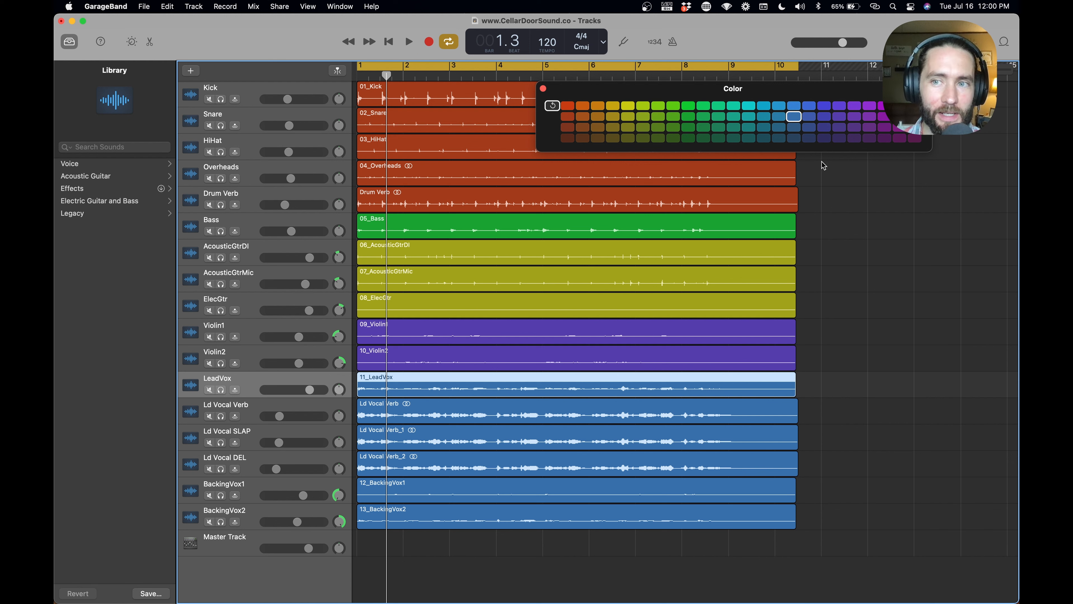
{"action": "left_click", "coordinate": [900, 105]}
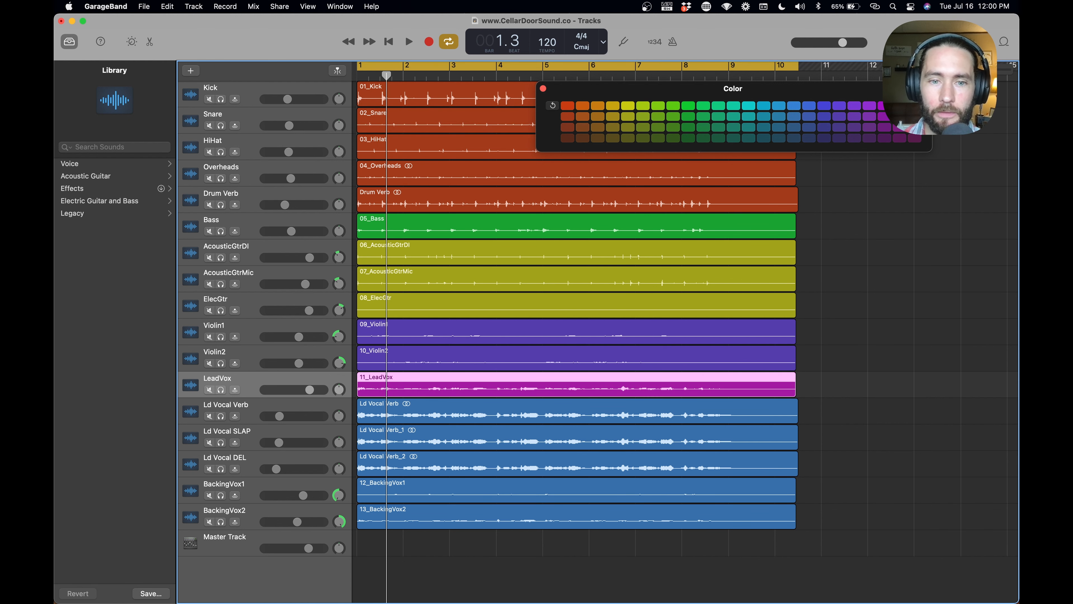
{"action": "key", "text": "Down"}
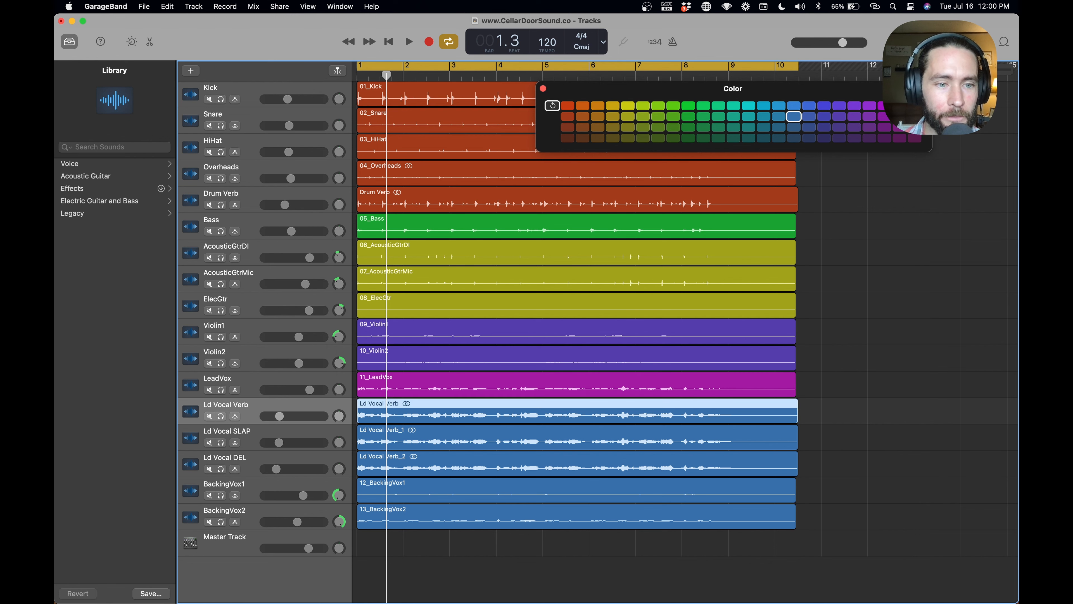
{"action": "left_click", "coordinate": [884, 116]}
{"action": "key", "text": "Down"}
{"action": "left_click", "coordinate": [884, 116]}
{"action": "key", "text": "Down"}
{"action": "left_click", "coordinate": [884, 116]}
Color BackingVox1 and BackingVox2 a violet distinct from the magenta lead vocals, and close the color palette.
{"action": "key", "text": "Down"}
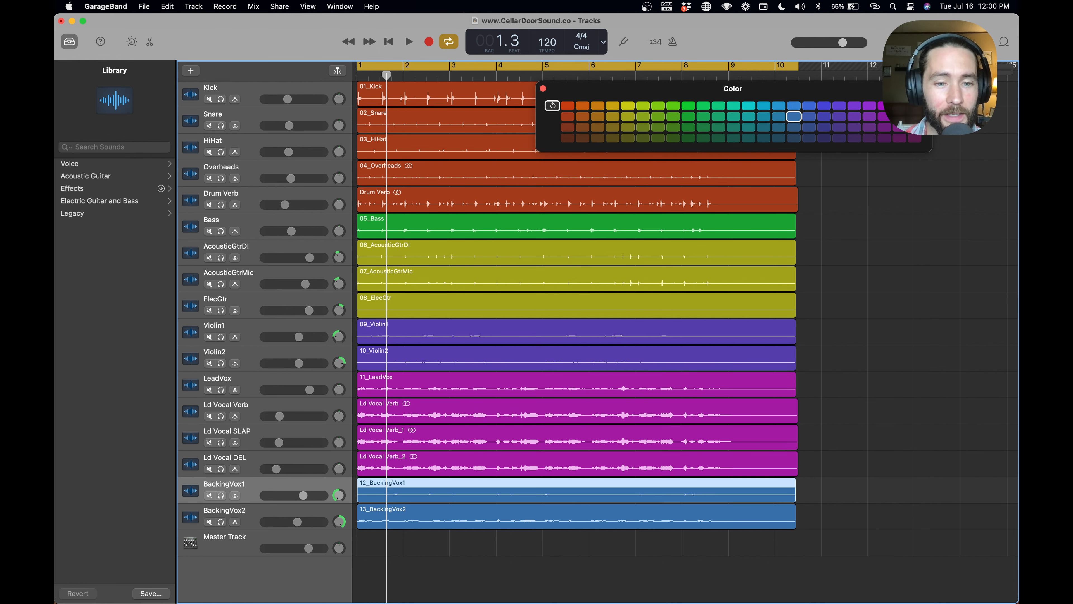
{"action": "left_click", "coordinate": [884, 116]}
{"action": "left_click", "coordinate": [870, 117]}
{"action": "key", "text": "Down"}
{"action": "left_click", "coordinate": [869, 116]}
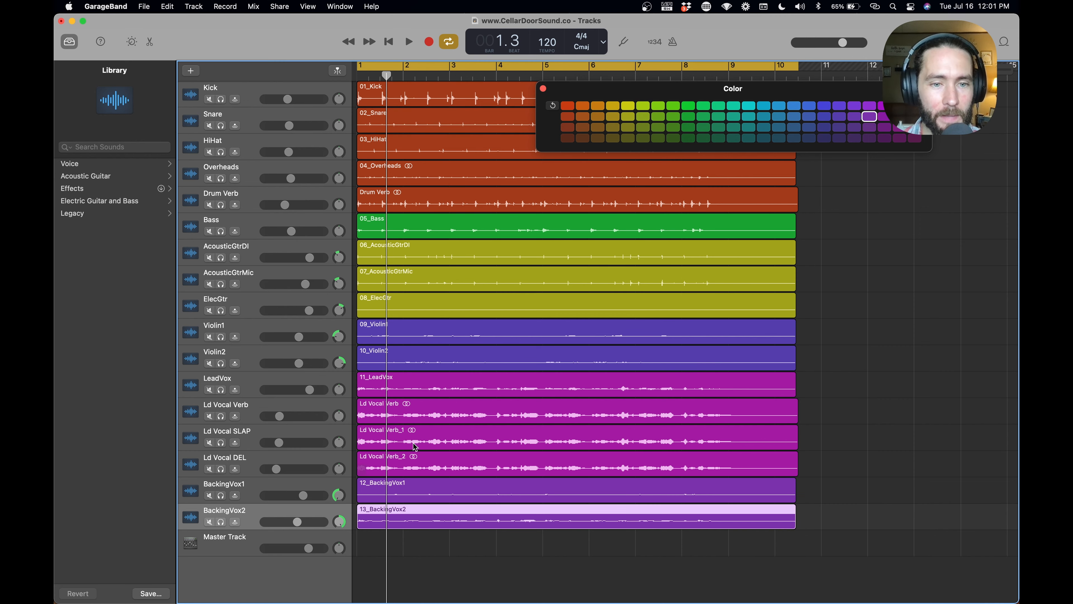
{"action": "scroll", "coordinate": [426, 426], "scroll_direction": "up", "scroll_amount": 1}
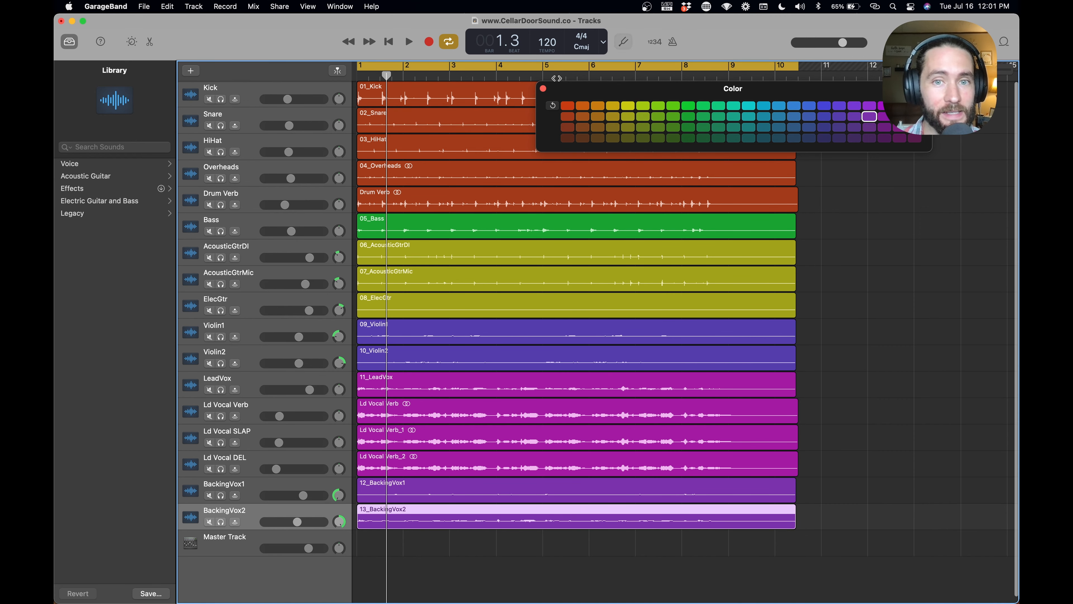
{"action": "left_click", "coordinate": [544, 90]}
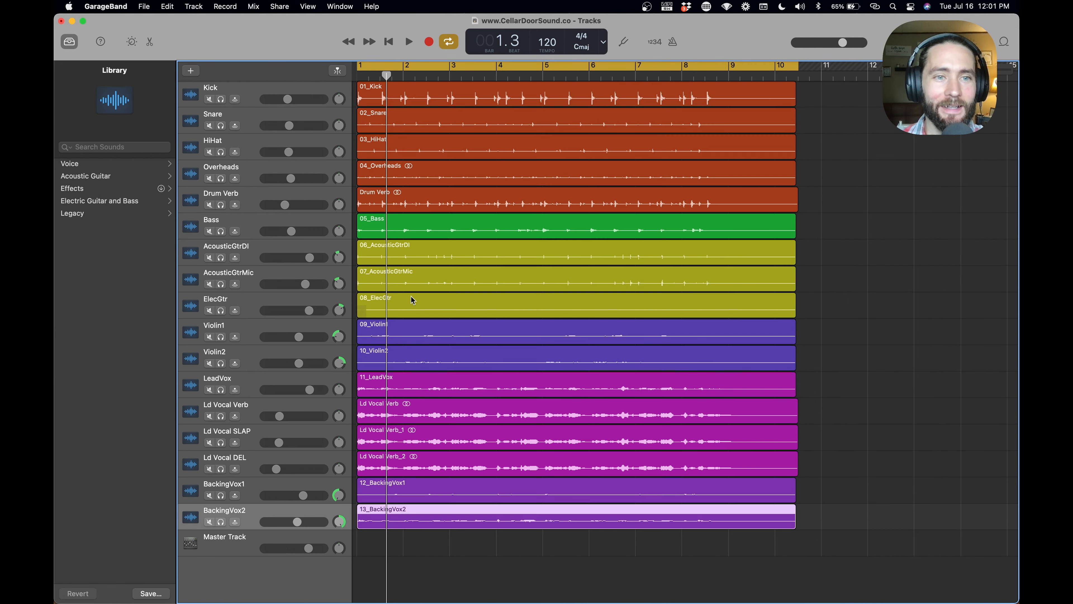
Review the color-coded track layout close up and as a whole, including the Bass, LeadVox and Violin2 tracks.
{"action": "scroll", "coordinate": [425, 370], "scroll_direction": "down", "scroll_amount": 1}
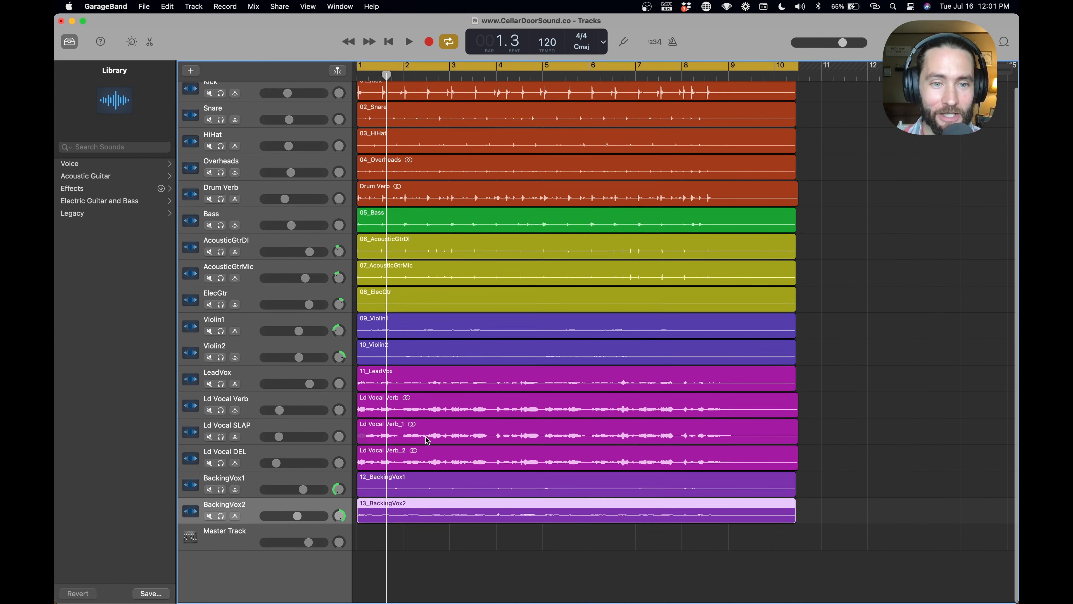
{"action": "scroll", "coordinate": [399, 358], "scroll_direction": "up", "scroll_amount": 10}
{"action": "scroll", "coordinate": [485, 325], "scroll_direction": "up", "scroll_amount": 1}
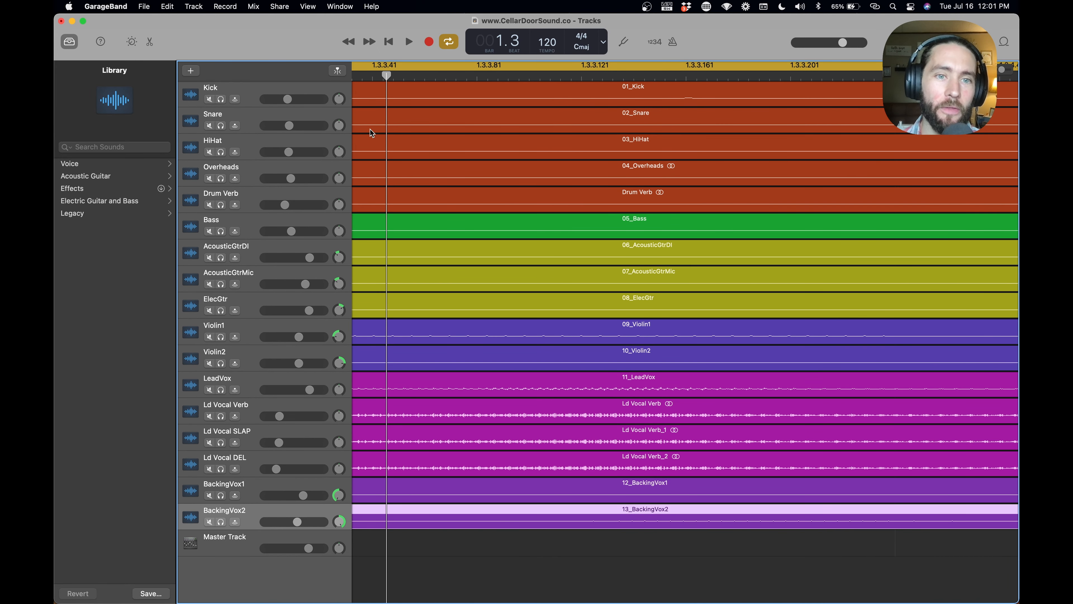
{"action": "scroll", "coordinate": [494, 309], "scroll_direction": "down", "scroll_amount": 3}
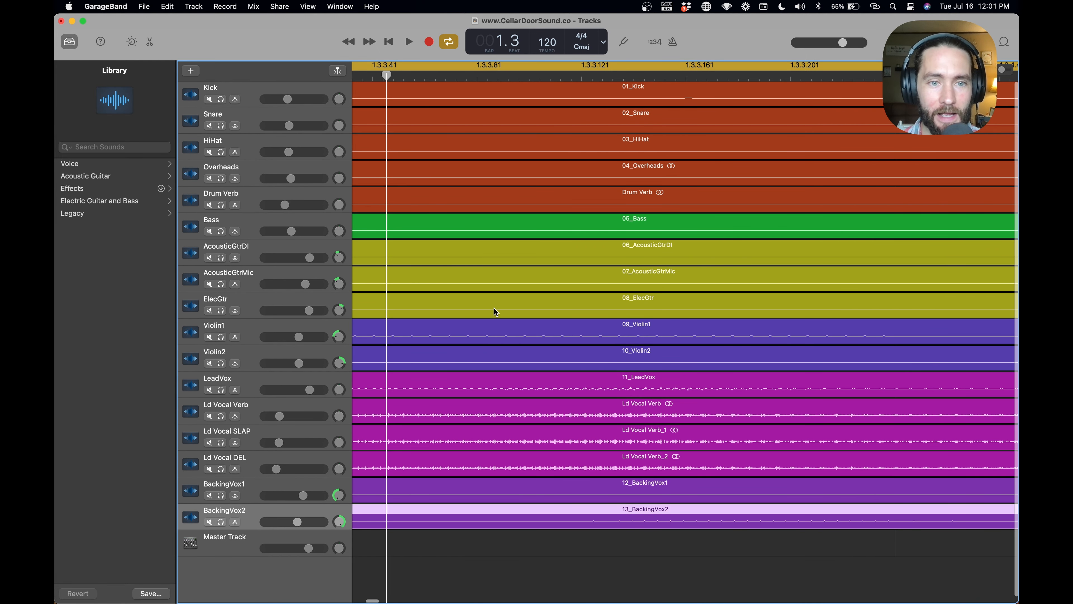
{"action": "scroll", "coordinate": [441, 314], "scroll_direction": "down", "scroll_amount": 10}
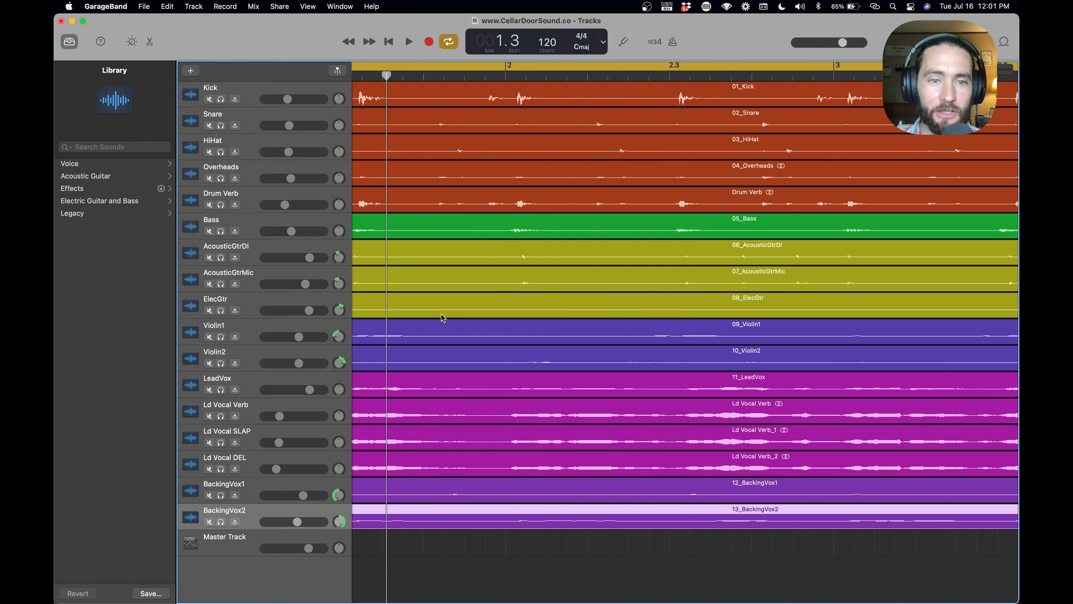
{"action": "left_click", "coordinate": [250, 221]}
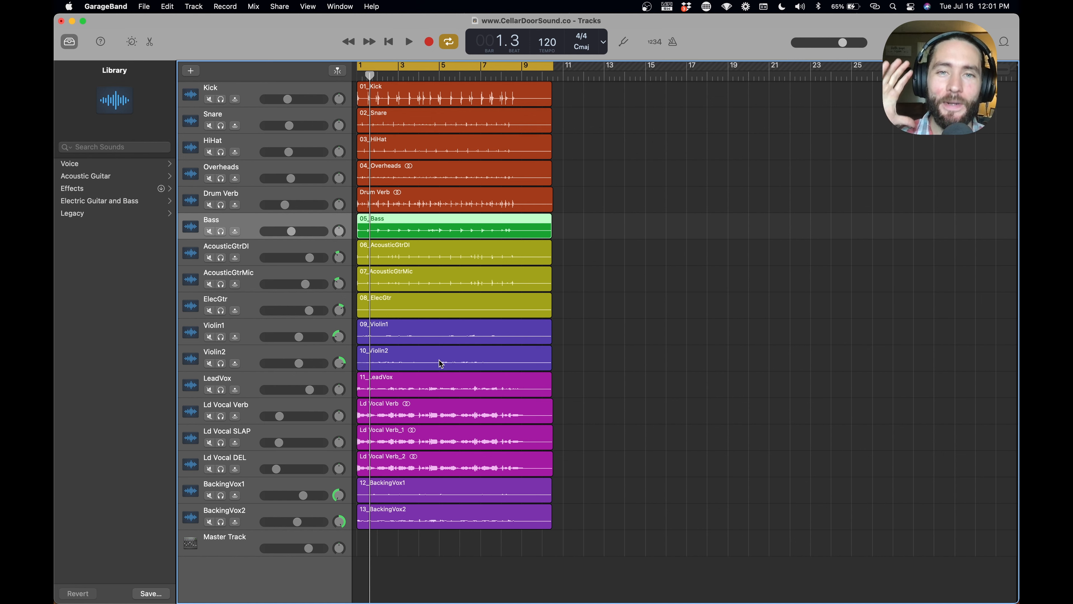
{"action": "left_click", "coordinate": [256, 381]}
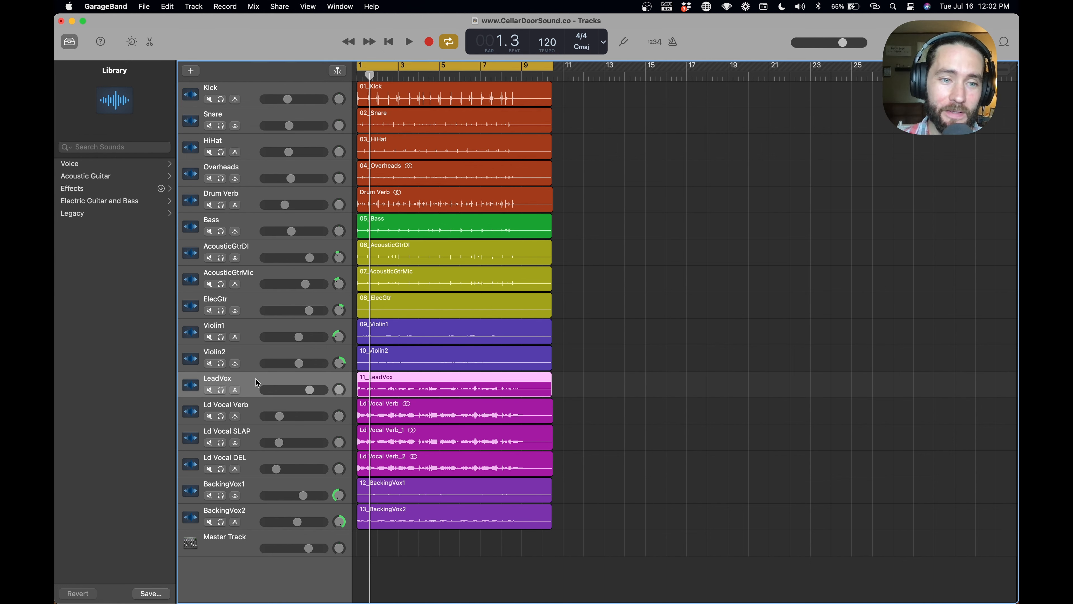
{"action": "left_click", "coordinate": [248, 363]}
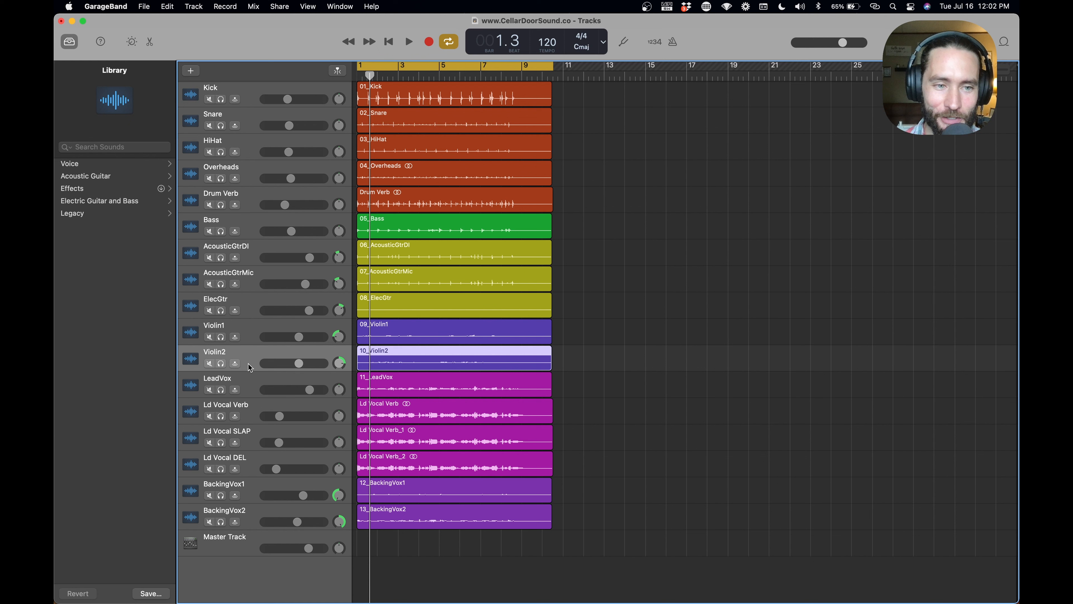
Solo the LeadVox track and display its track controls down to the Master Echo and Master Reverb sends.
{"action": "left_click", "coordinate": [247, 388]}
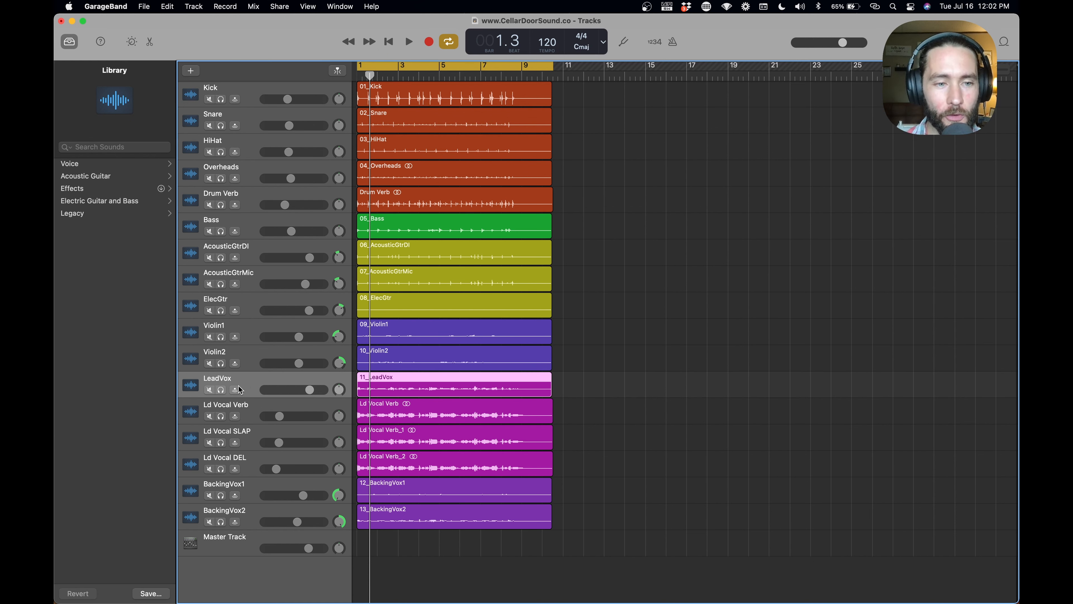
{"action": "left_click", "coordinate": [221, 390]}
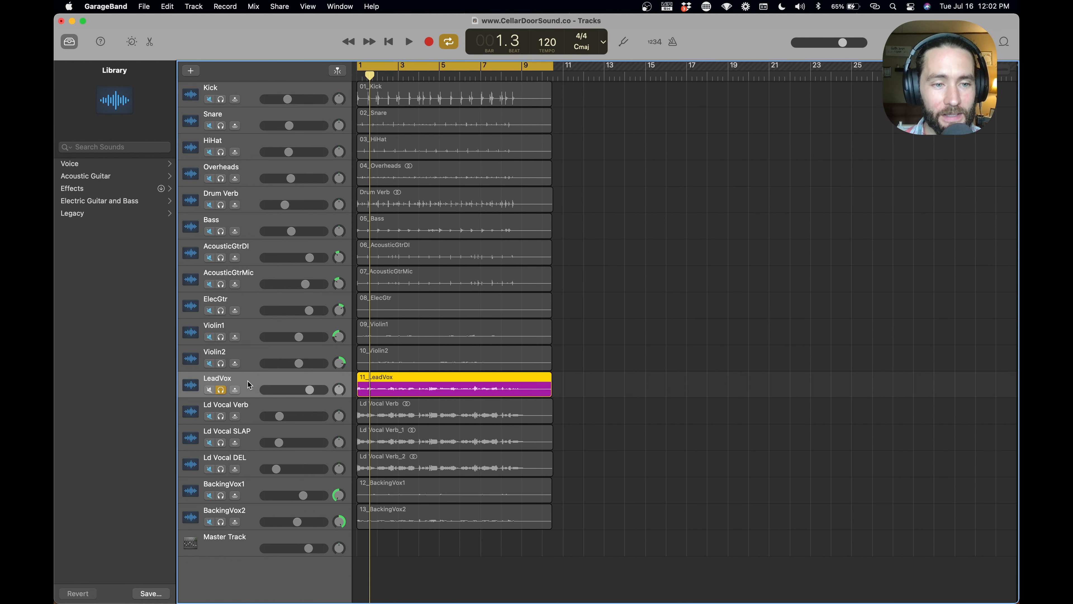
{"action": "left_click", "coordinate": [132, 42]}
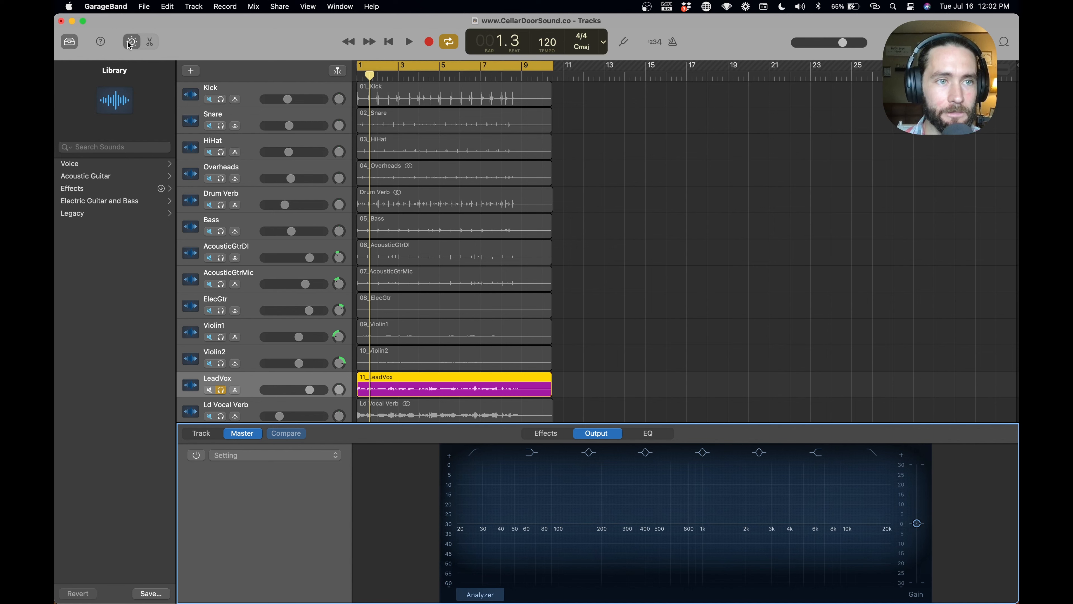
{"action": "left_click", "coordinate": [206, 434]}
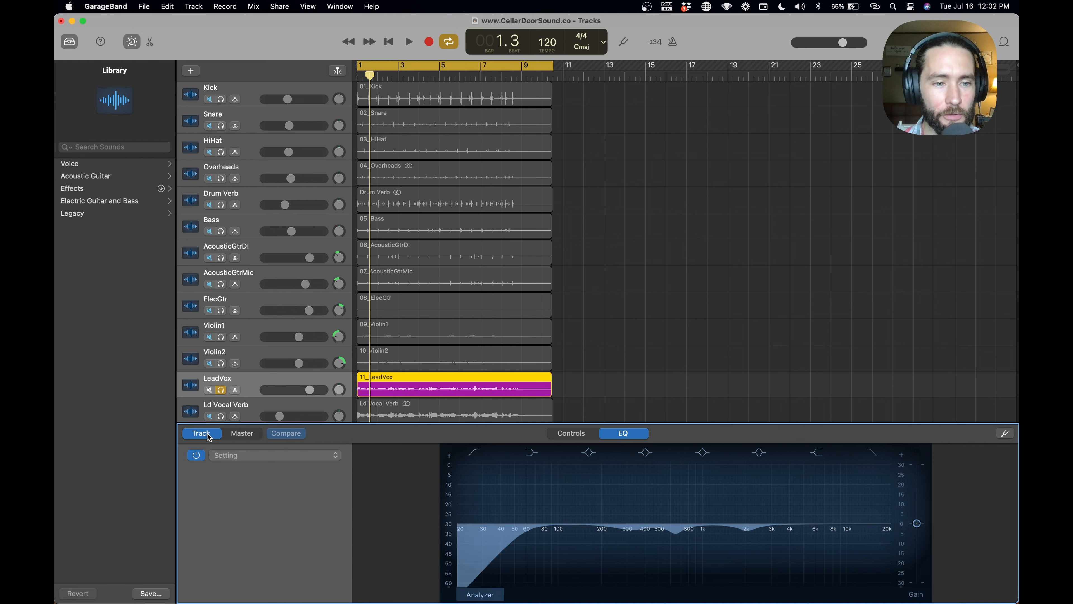
{"action": "left_click", "coordinate": [586, 437]}
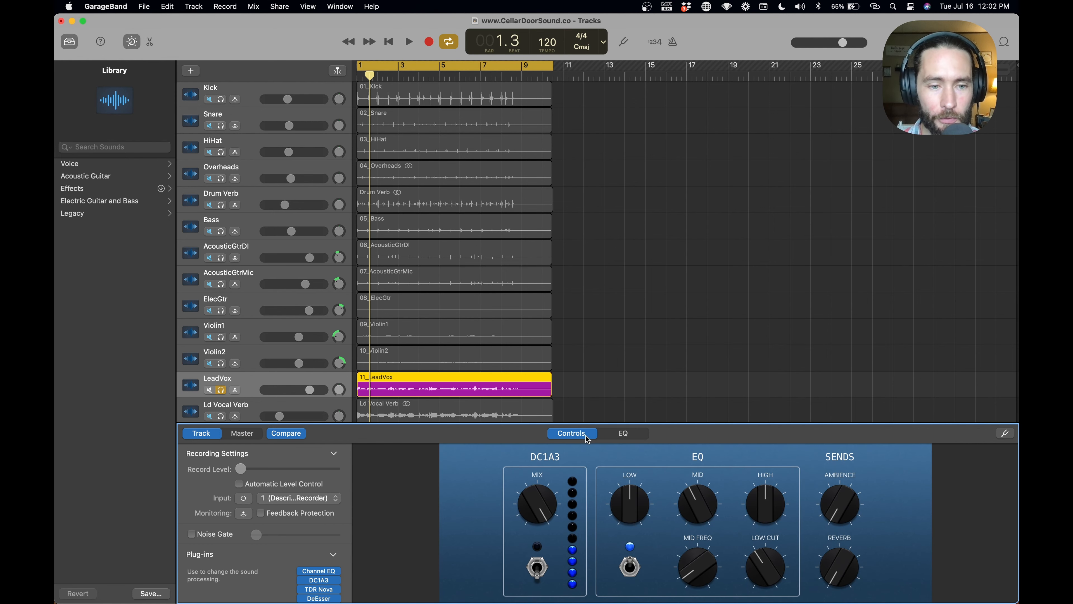
{"action": "scroll", "coordinate": [261, 571], "scroll_direction": "down", "scroll_amount": 5}
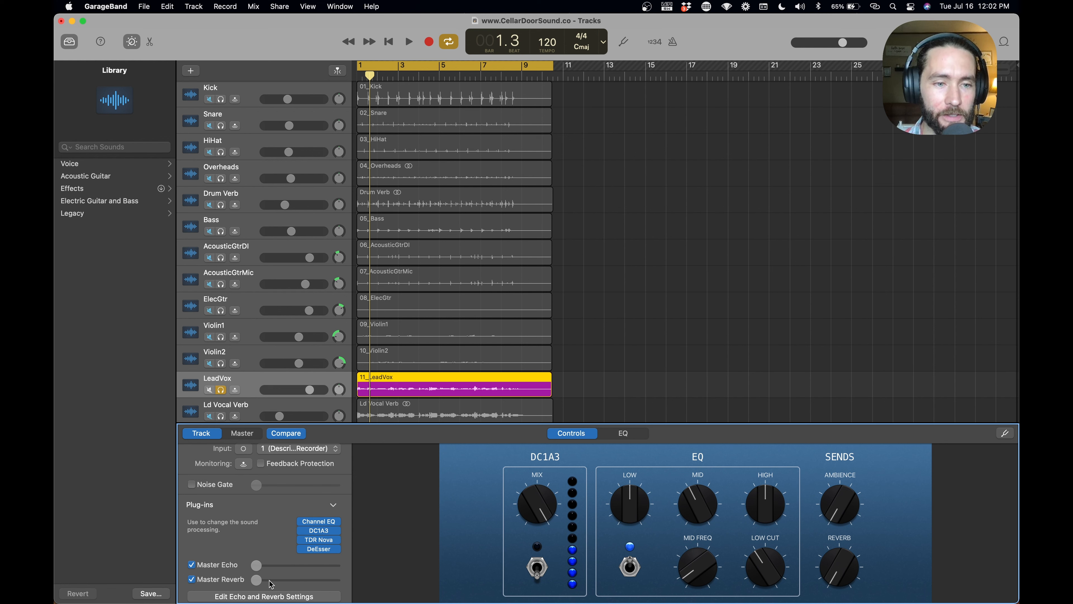
Raise LeadVox's Master Reverb send to about two-thirds during playback, and switch the reverb off and on to compare.
{"action": "key", "text": "space"}
{"action": "left_click_drag", "start_coordinate": [265, 584], "coordinate": [325, 588]}
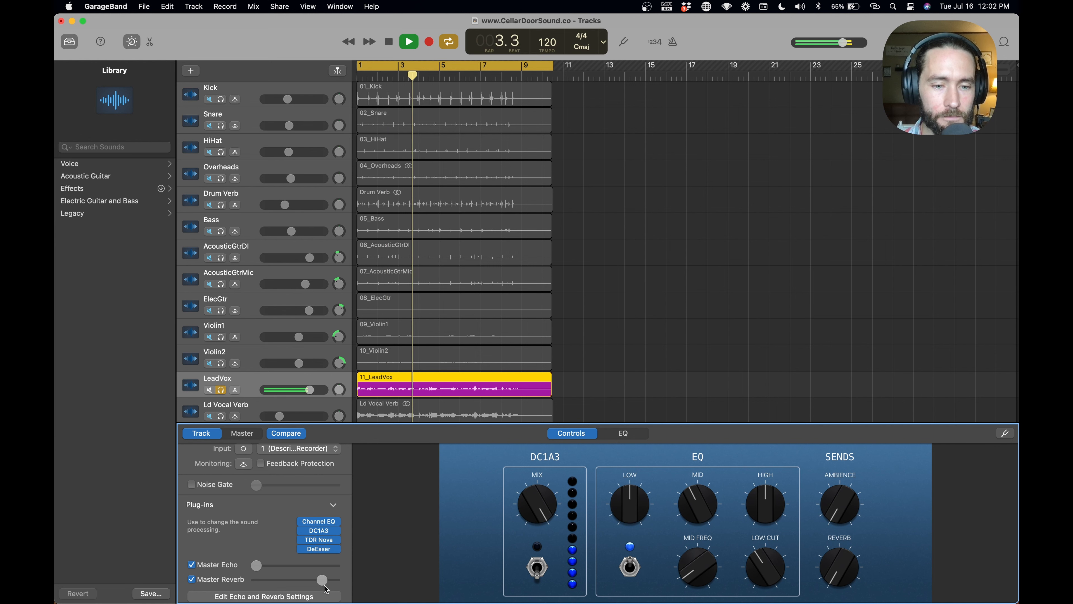
{"action": "left_click_drag", "start_coordinate": [325, 588], "coordinate": [316, 586]}
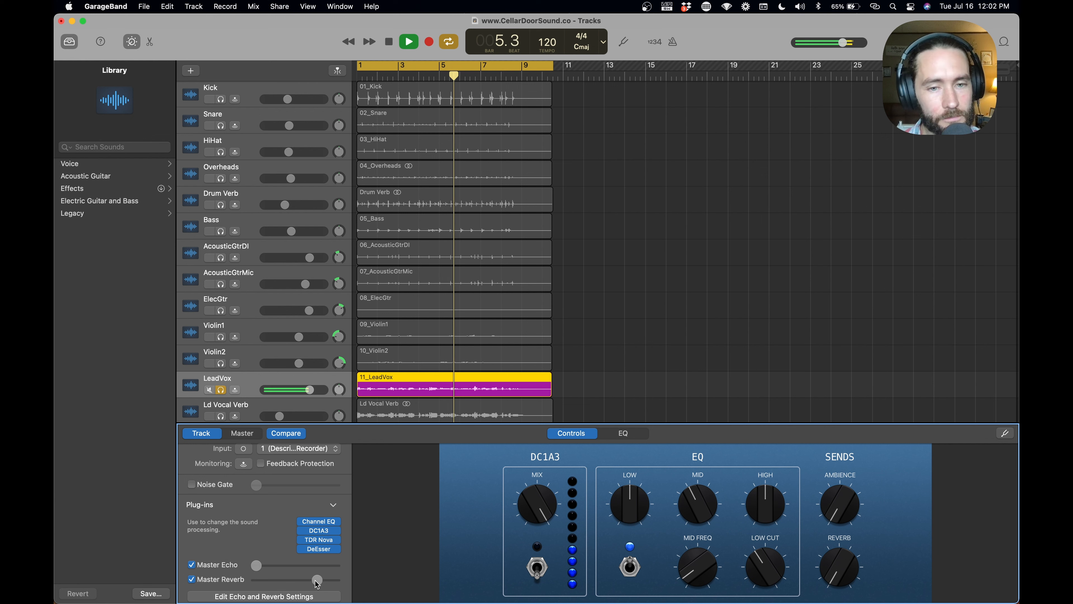
{"action": "left_click_drag", "start_coordinate": [317, 584], "coordinate": [311, 583]}
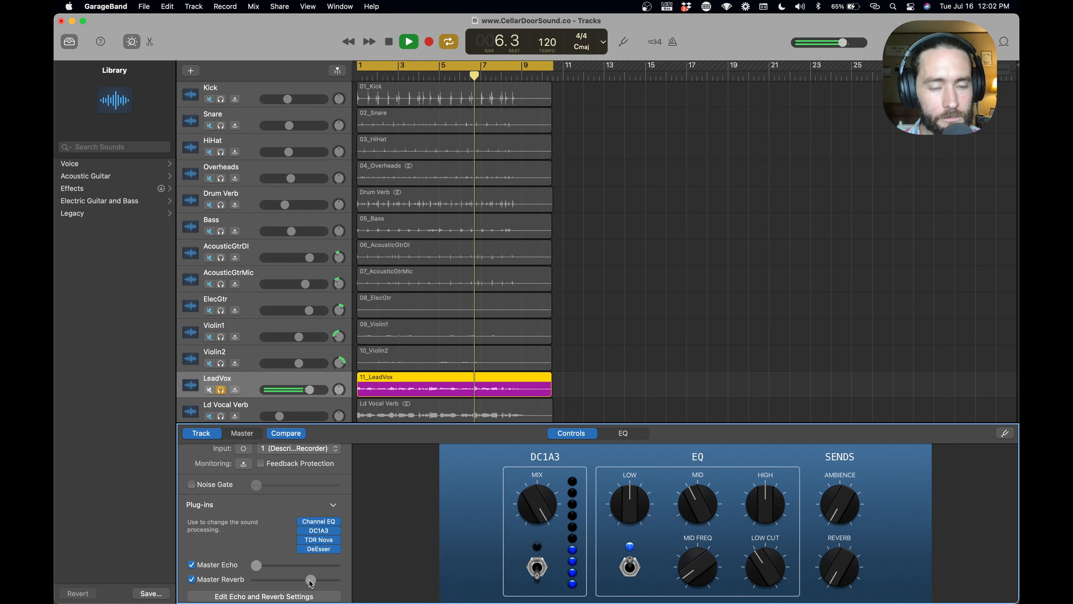
{"action": "left_click", "coordinate": [192, 580]}
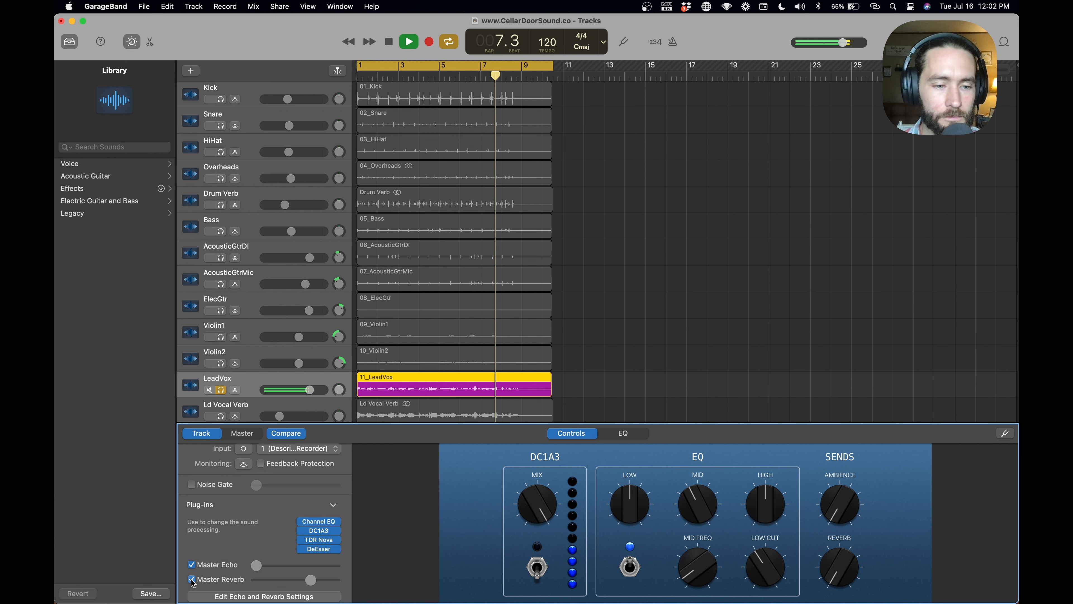
{"action": "left_click", "coordinate": [192, 580]}
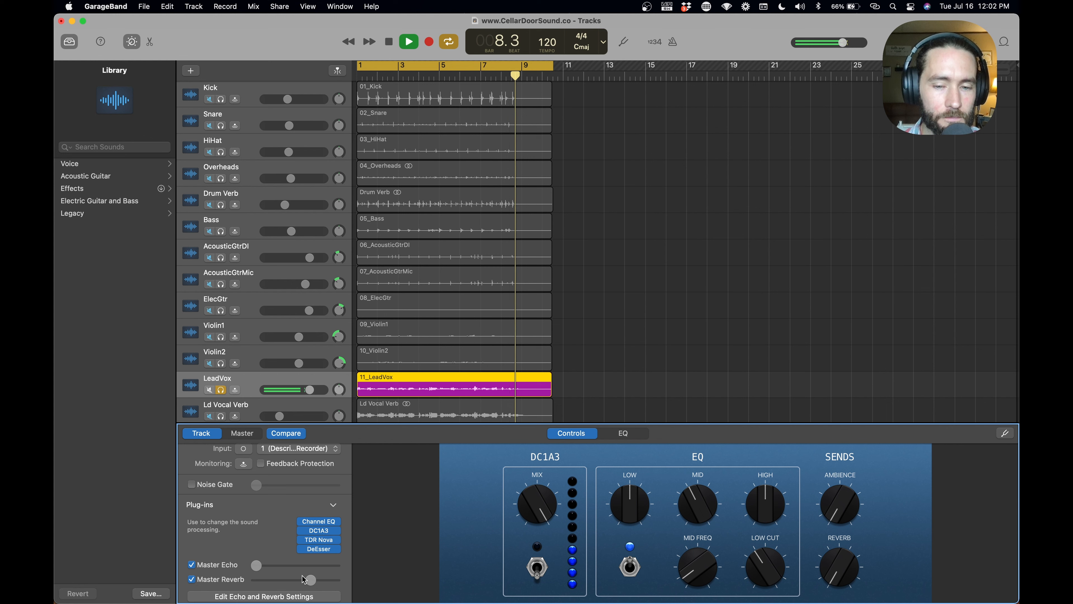
{"action": "key", "text": "space"}
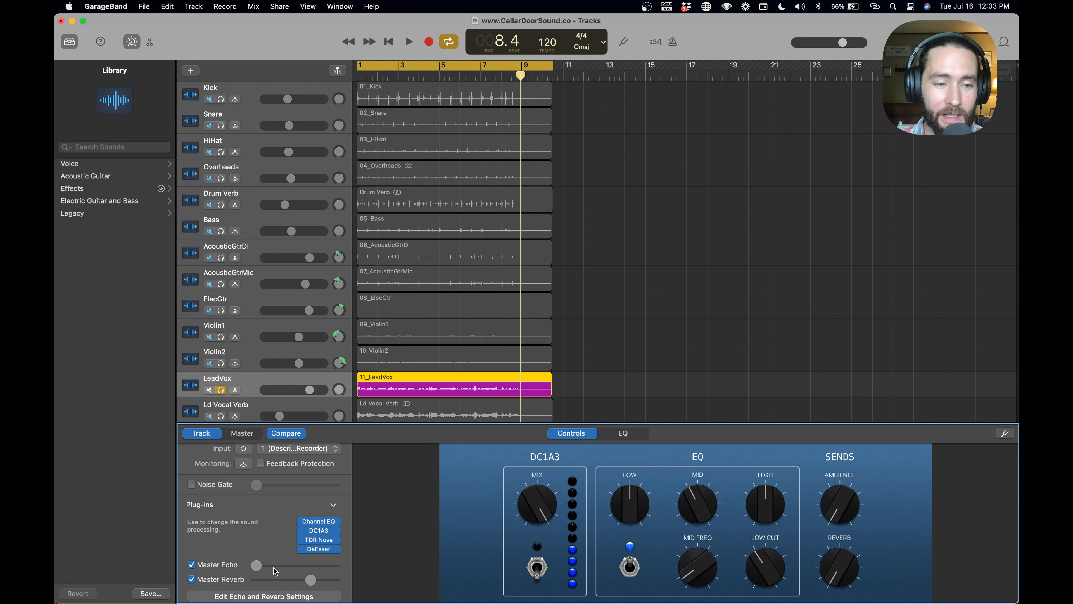
Check the Master Echo and Master Reverb effect settings, and return LeadVox's Master Reverb send to zero.
{"action": "scroll", "coordinate": [270, 545], "scroll_direction": "down", "scroll_amount": 1}
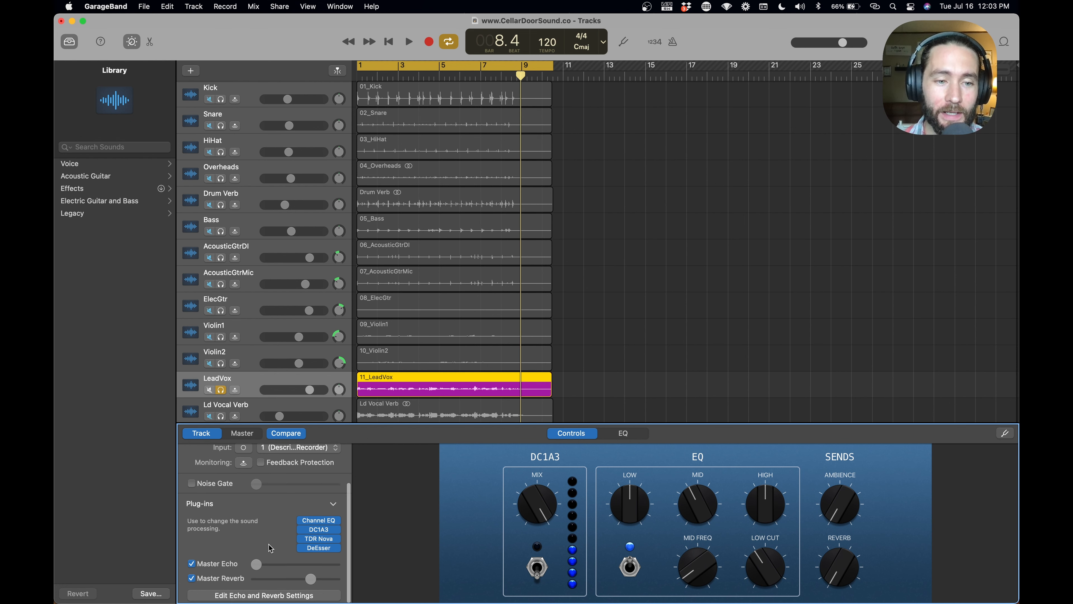
{"action": "left_click", "coordinate": [259, 596]}
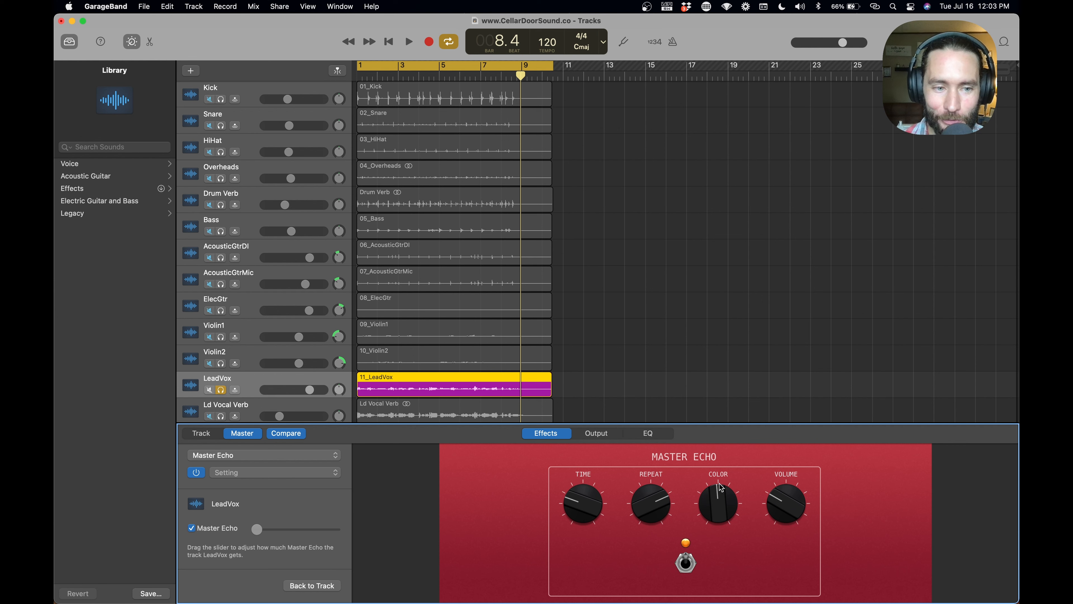
{"action": "left_click", "coordinate": [262, 455]}
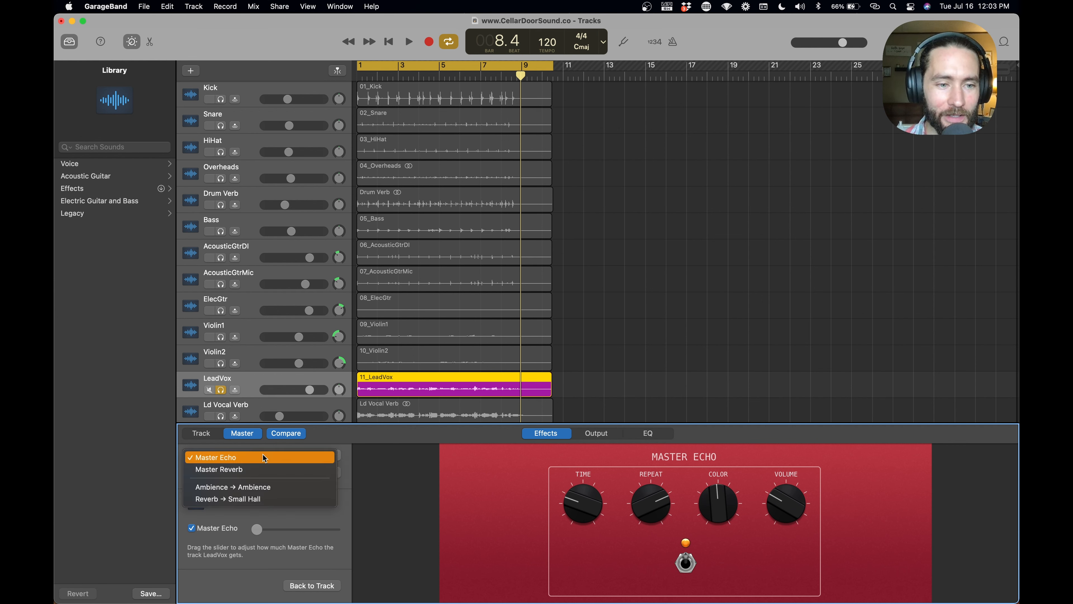
{"action": "left_click", "coordinate": [235, 465]}
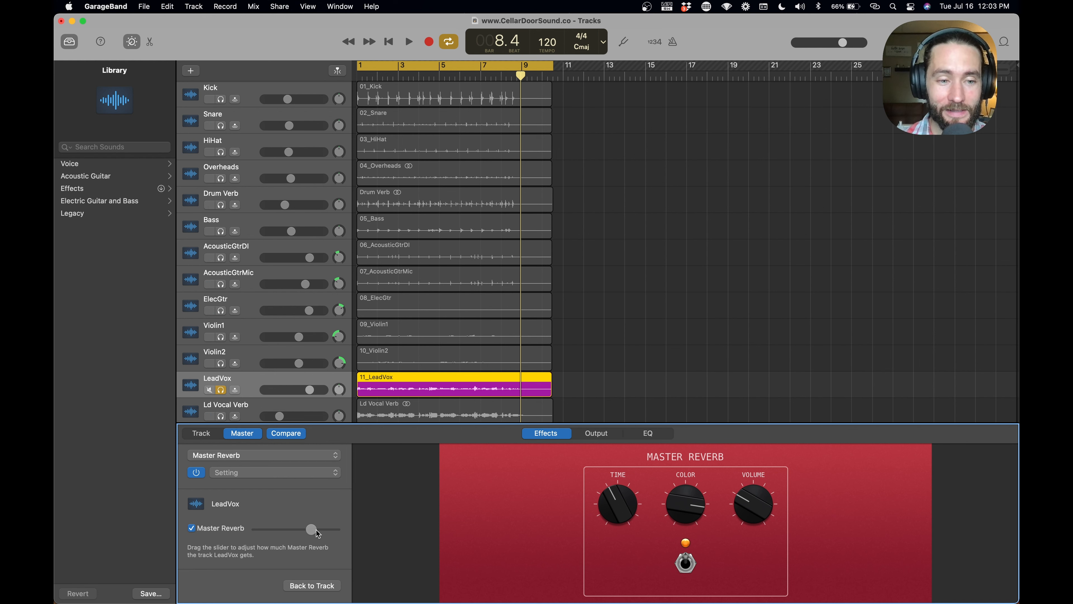
{"action": "left_click", "coordinate": [213, 432]}
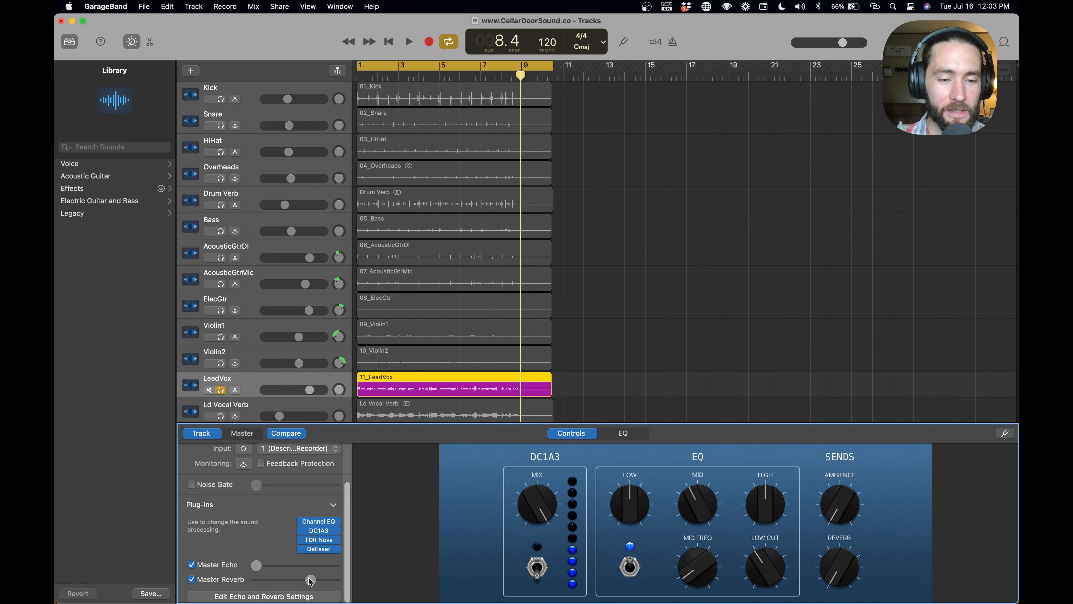
{"action": "left_click_drag", "start_coordinate": [310, 580], "coordinate": [239, 583]}
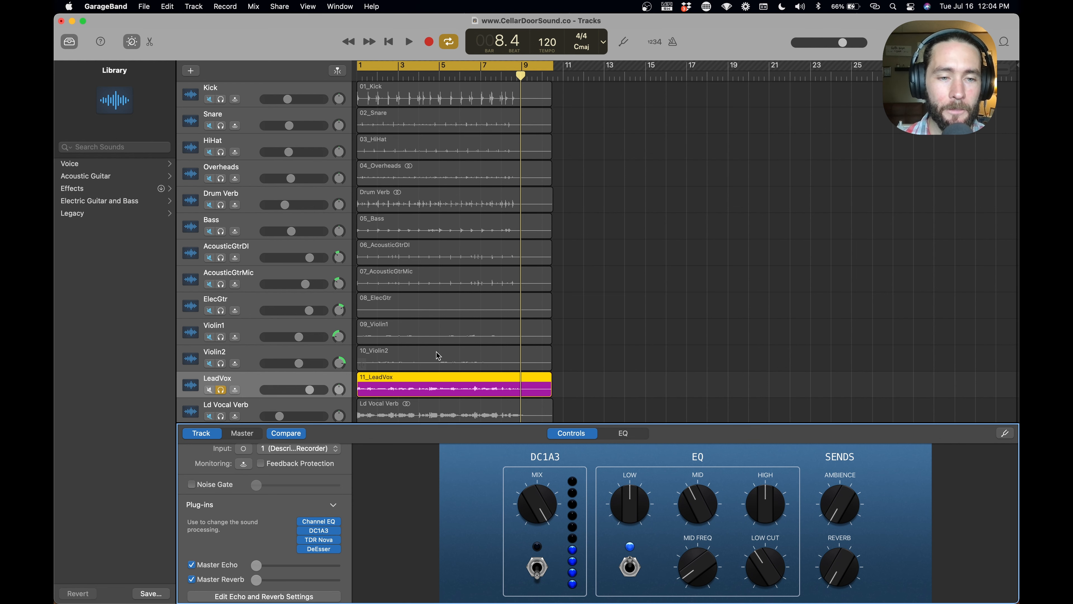
Export the soloed LeadVox to the Downloads folder as an uncompressed 24-bit WAVE file named "Vocal Verb JW".
{"action": "scroll", "coordinate": [438, 355], "scroll_direction": "down", "scroll_amount": 2}
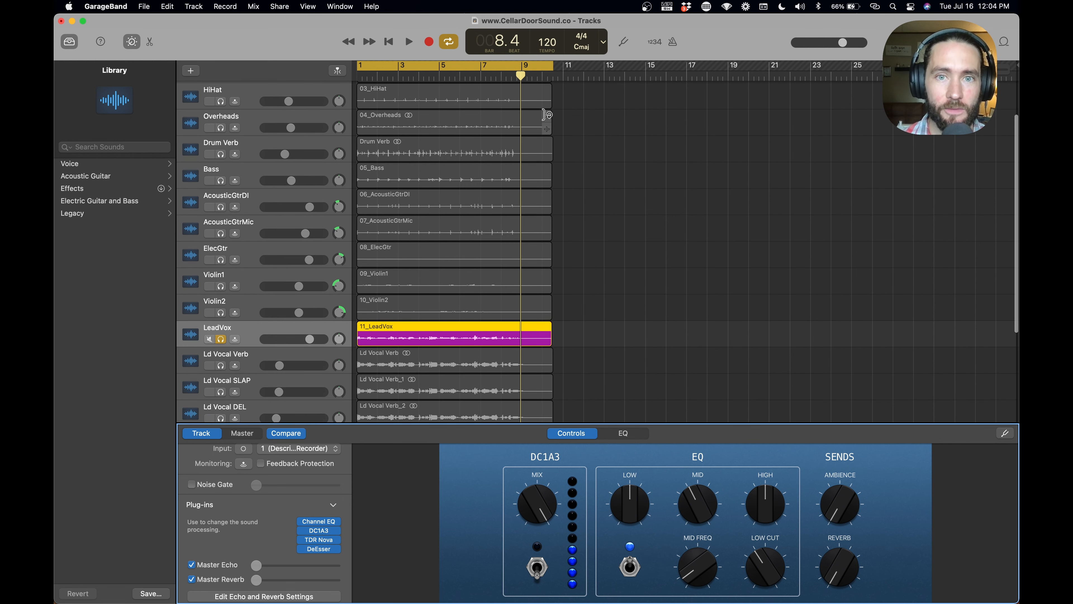
{"action": "left_click", "coordinate": [551, 66]}
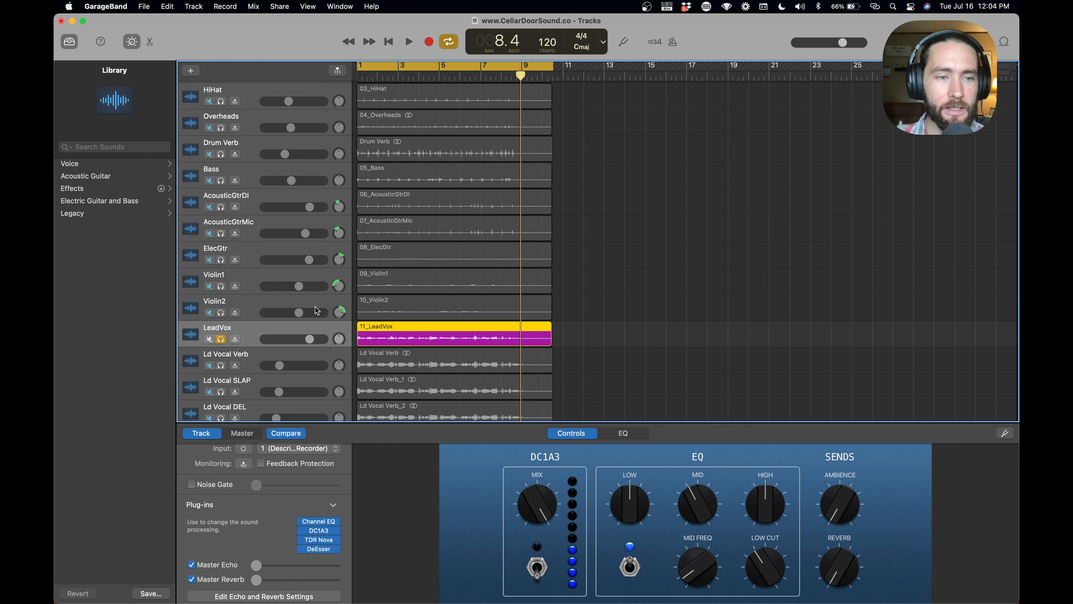
{"action": "left_click", "coordinate": [278, 7]}
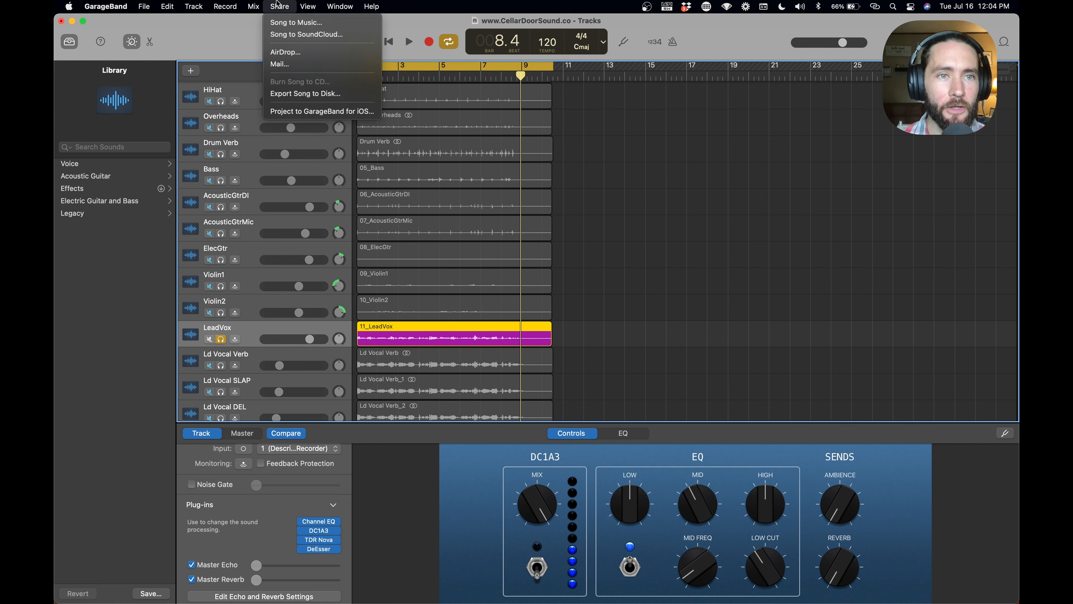
{"action": "left_click", "coordinate": [305, 94]}
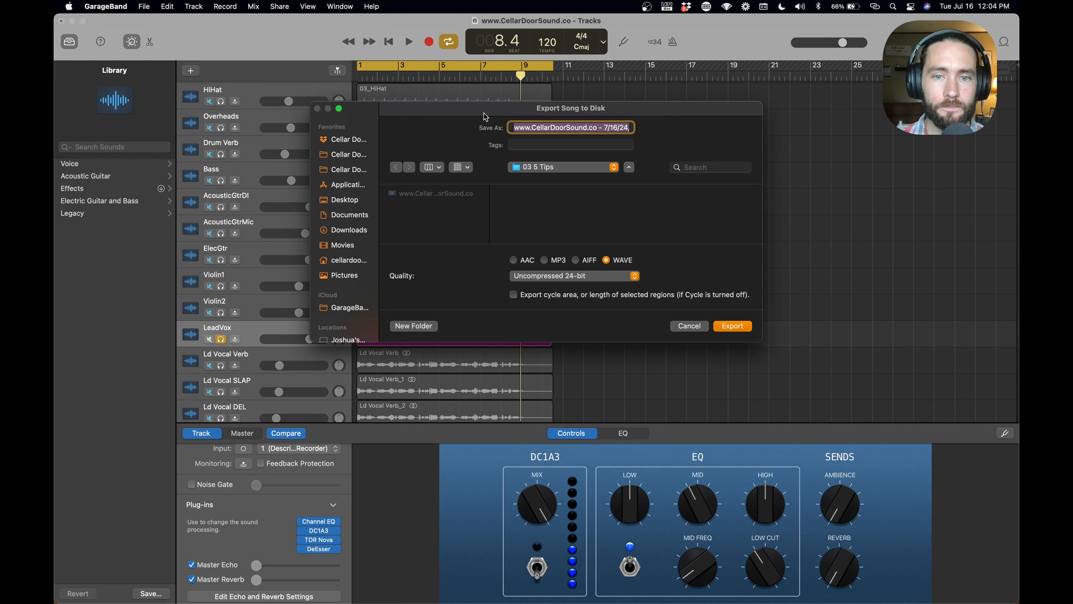
{"action": "left_click", "coordinate": [353, 231]}
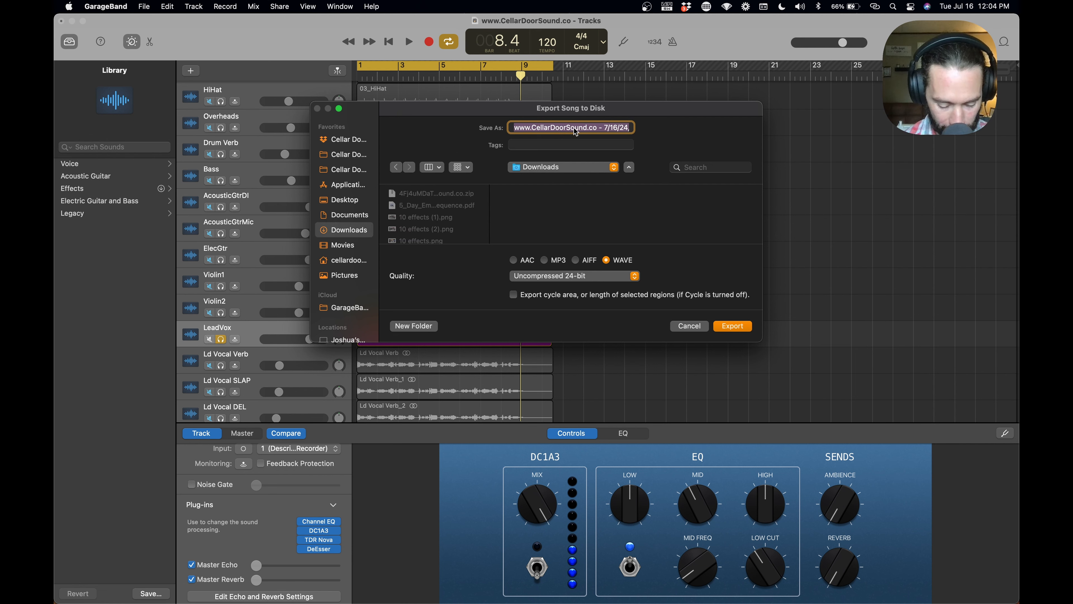
{"action": "type", "text": "Vocal Verb JW"}
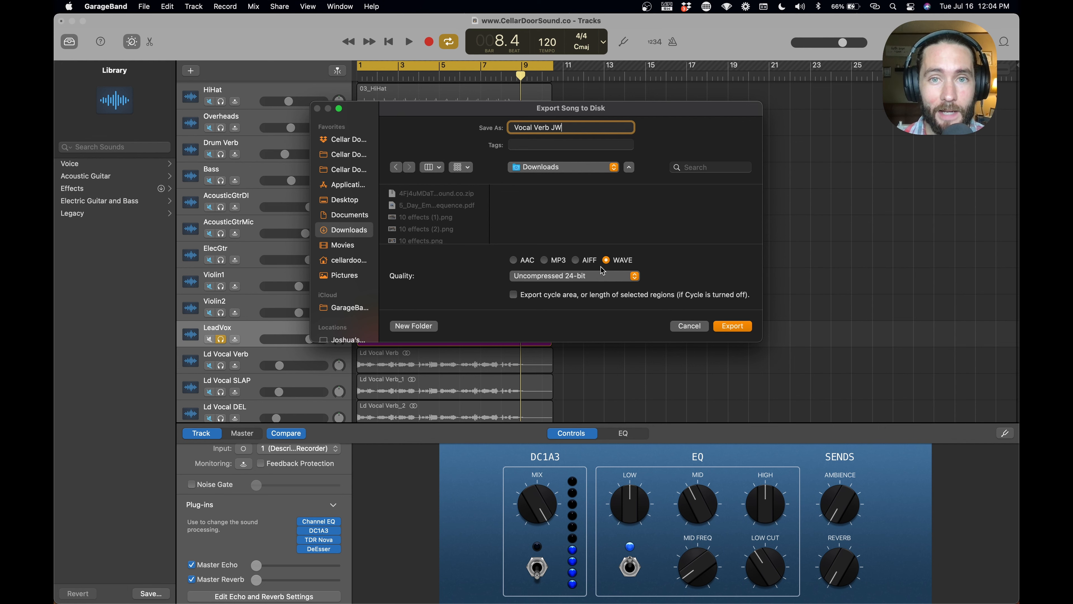
{"action": "left_click", "coordinate": [732, 327]}
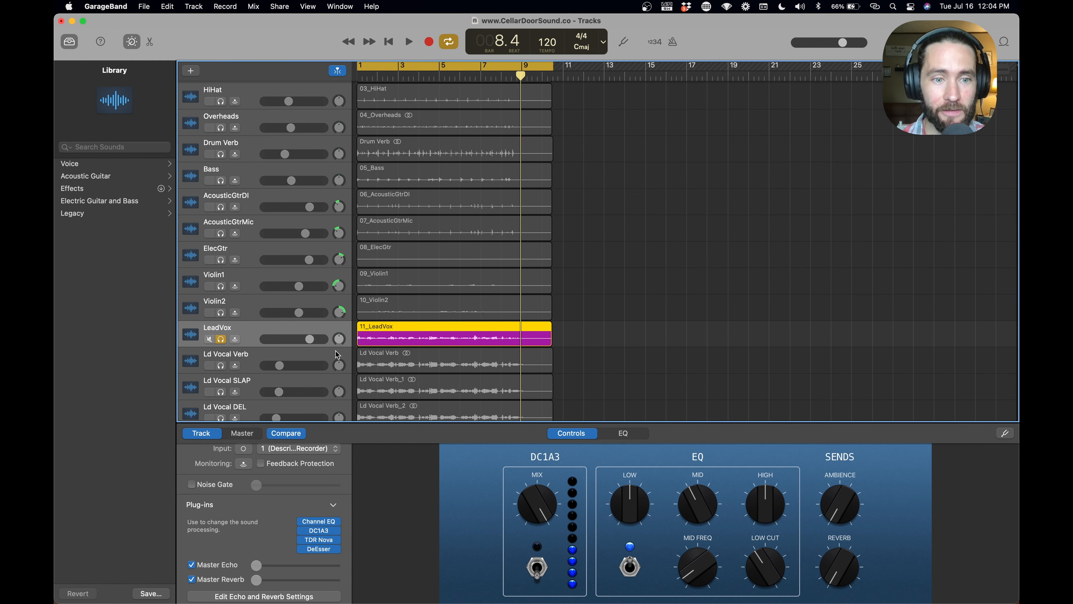
Import the exported Vocal Verb JW file as a new track starting at bar 1, and place it directly below LeadVox.
{"action": "scroll", "coordinate": [408, 368], "scroll_direction": "down", "scroll_amount": 2}
{"action": "scroll", "coordinate": [408, 369], "scroll_direction": "down", "scroll_amount": 3}
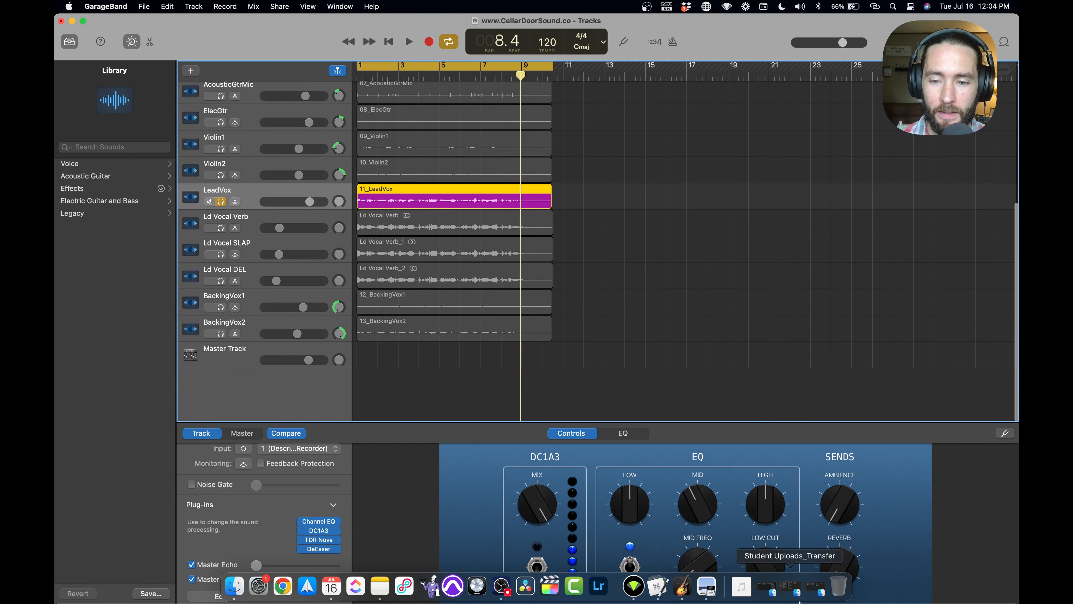
{"action": "left_click", "coordinate": [740, 577]}
{"action": "left_click_drag", "start_coordinate": [742, 546], "coordinate": [360, 384]}
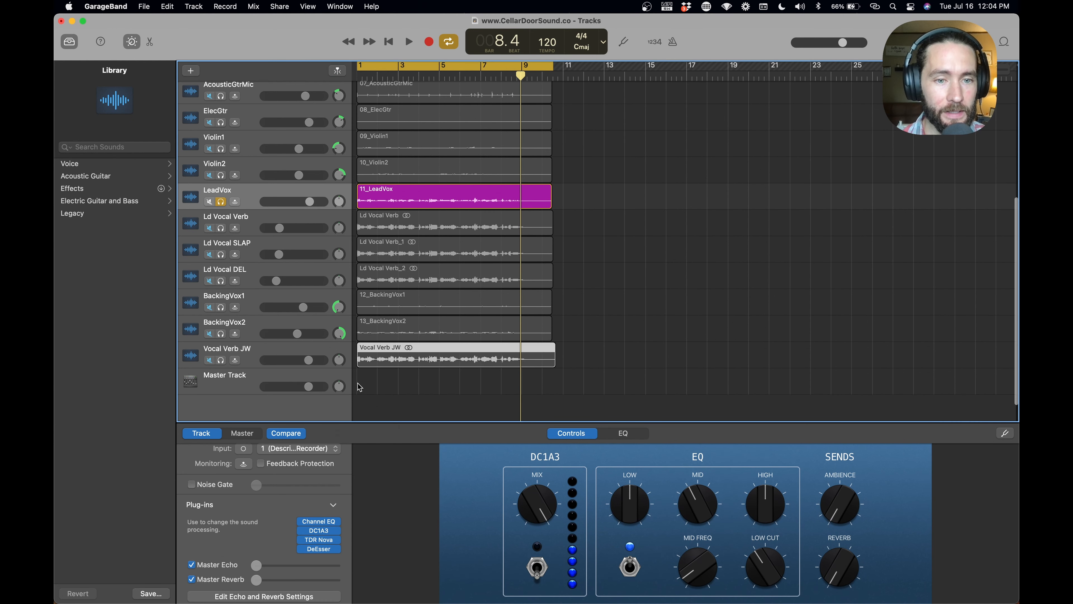
{"action": "left_click_drag", "start_coordinate": [258, 355], "coordinate": [253, 218]}
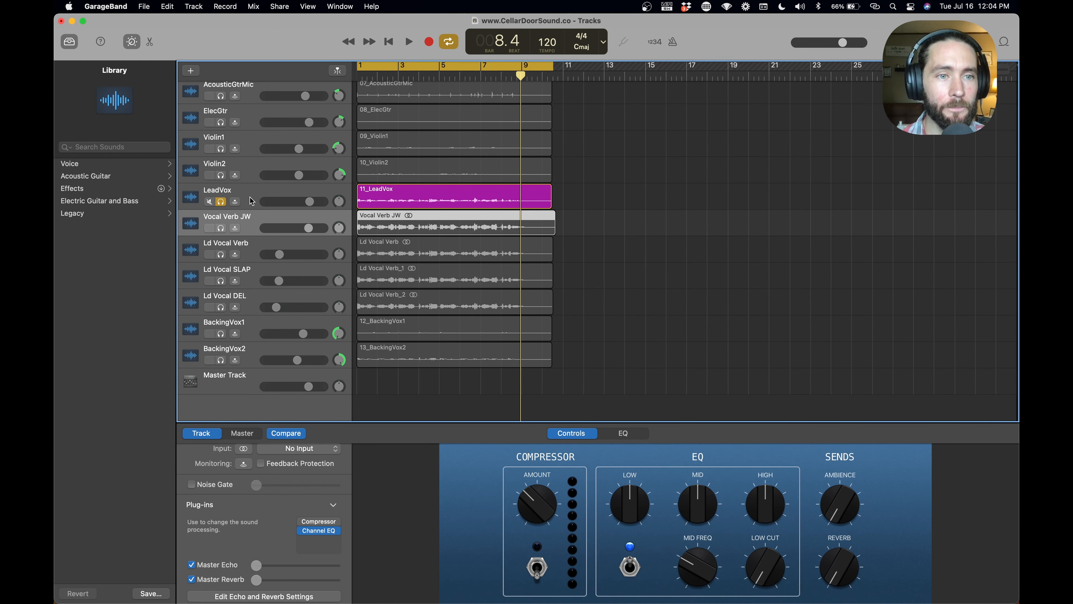
Color the Vocal Verb JW track magenta to match LeadVox, and close the color palette.
{"action": "left_click", "coordinate": [253, 194]}
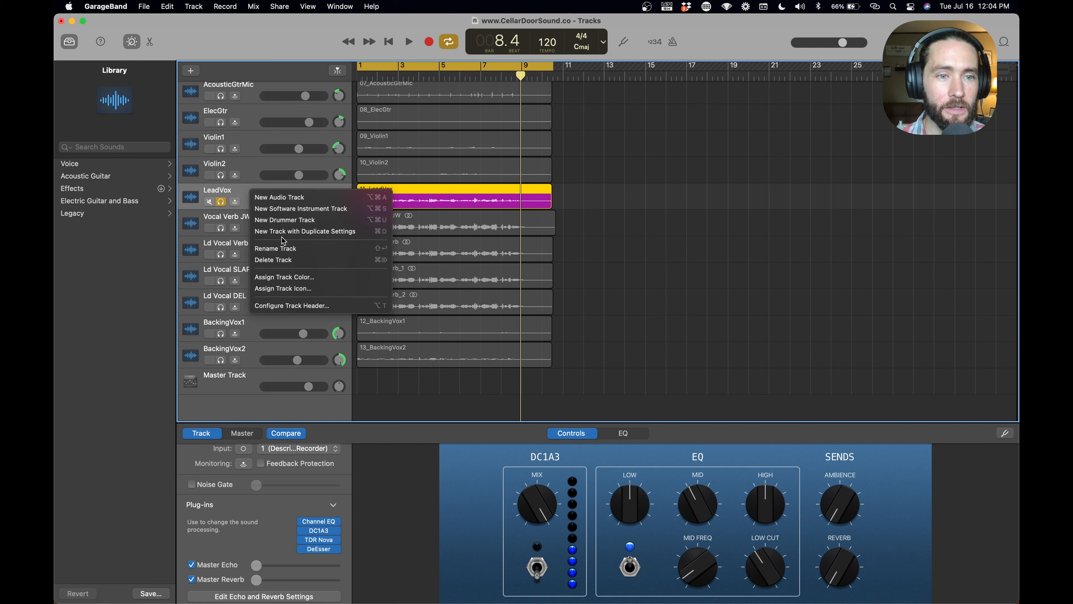
{"action": "left_click", "coordinate": [284, 277]}
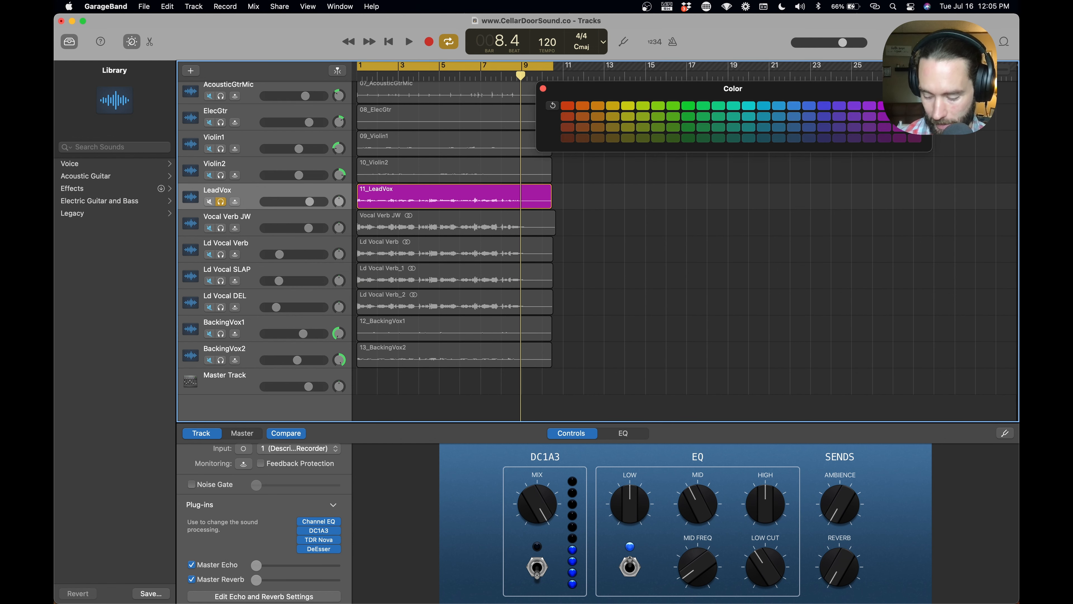
{"action": "key", "text": "Down"}
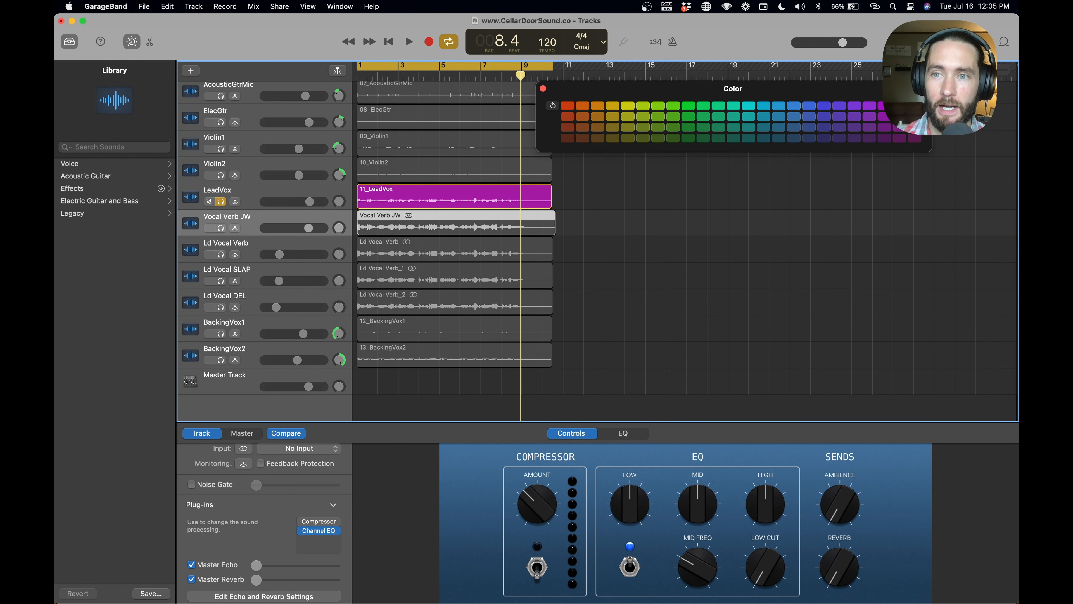
{"action": "left_click", "coordinate": [544, 90]}
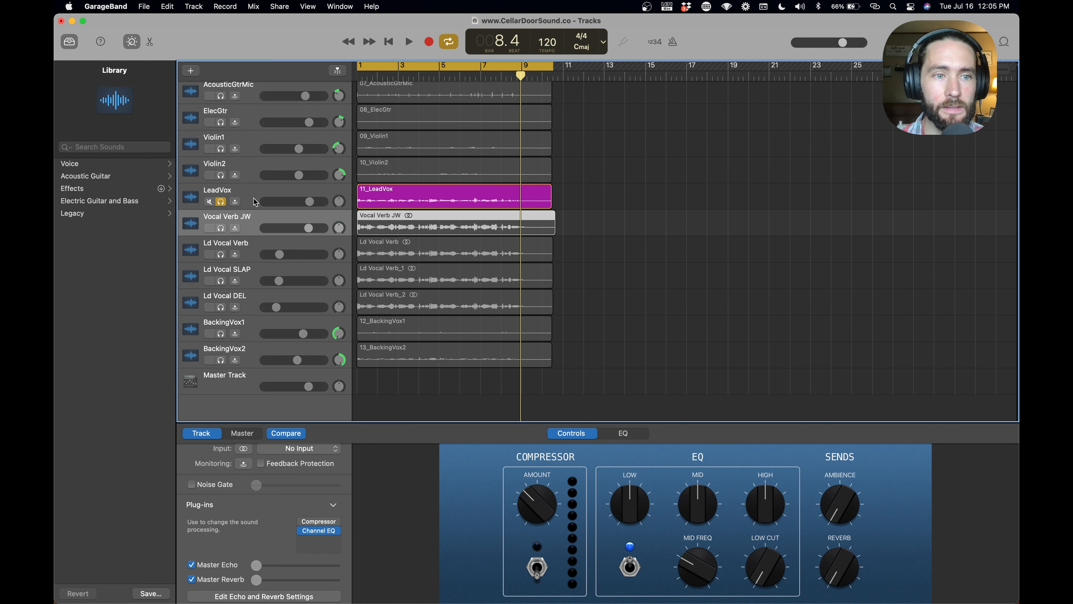
Solo Vocal Verb JW instead of LeadVox, and play its opening briefly from bar 1.
{"action": "left_click", "coordinate": [220, 228]}
{"action": "left_click", "coordinate": [224, 203]}
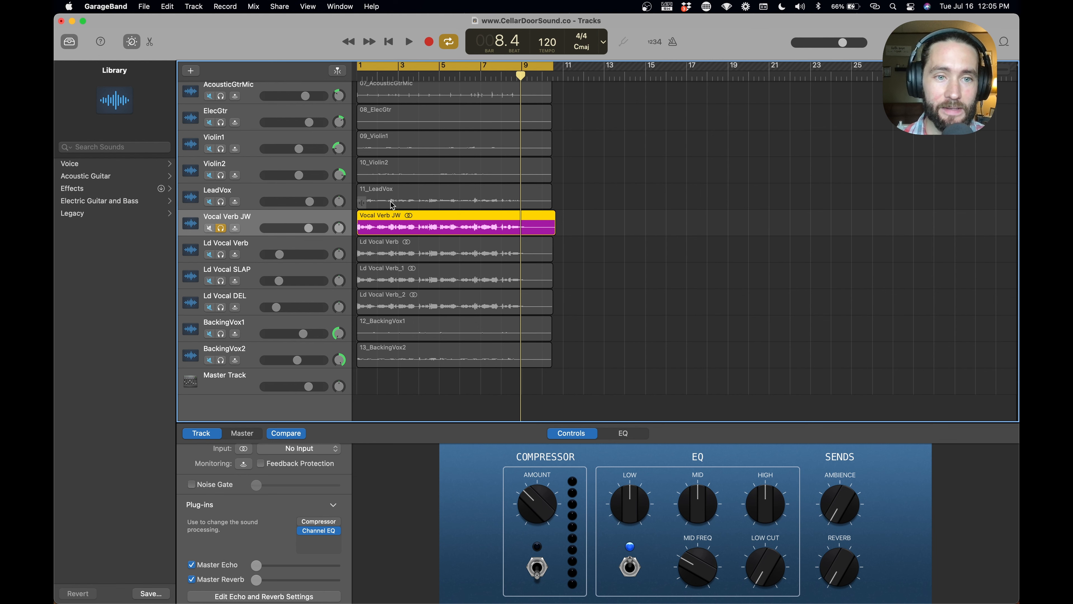
{"action": "key", "text": "space"}
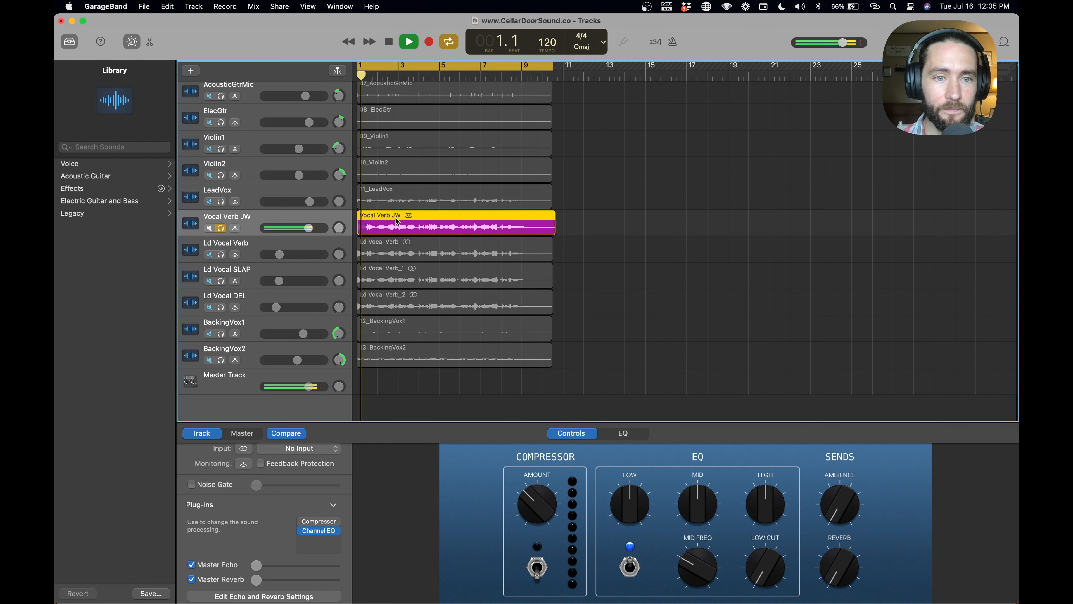
{"action": "key", "text": "space"}
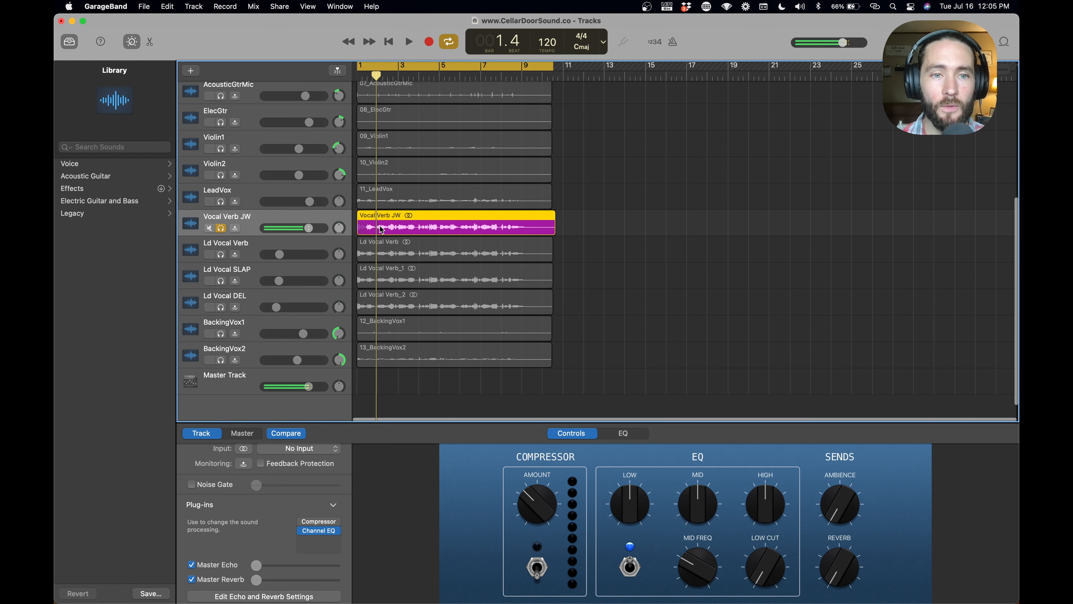
Solo LeadVox together with Vocal Verb JW and play from bar 1, dropping Vocal Verb JW's solo partway to compare.
{"action": "scroll", "coordinate": [381, 229], "scroll_direction": "up", "scroll_amount": 10}
{"action": "scroll", "coordinate": [381, 229], "scroll_direction": "left", "scroll_amount": 8}
{"action": "scroll", "coordinate": [381, 229], "scroll_direction": "up", "scroll_amount": 10}
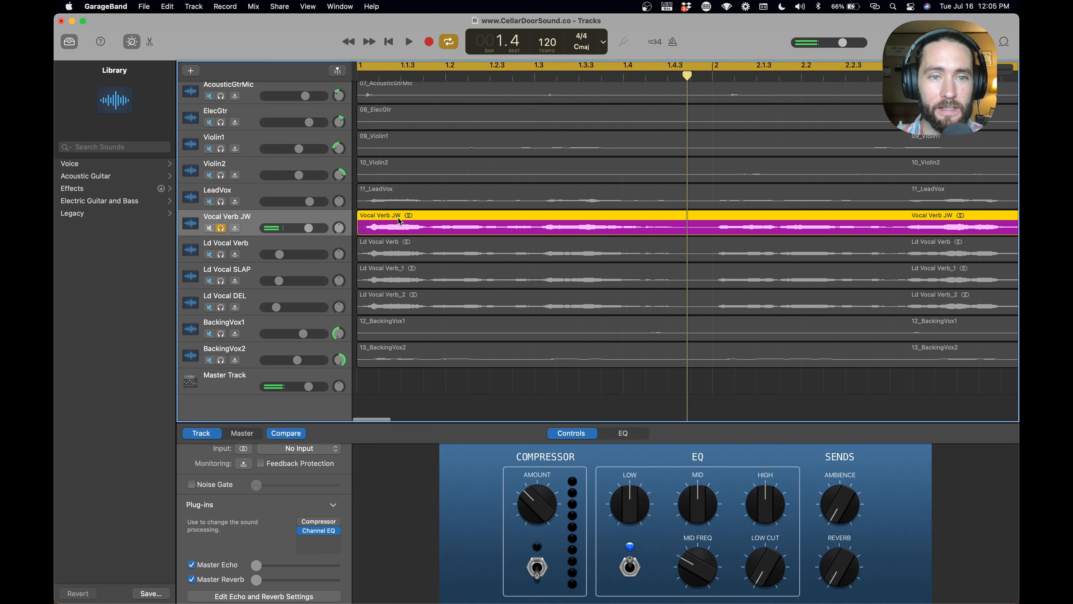
{"action": "scroll", "coordinate": [389, 222], "scroll_direction": "down", "scroll_amount": 5}
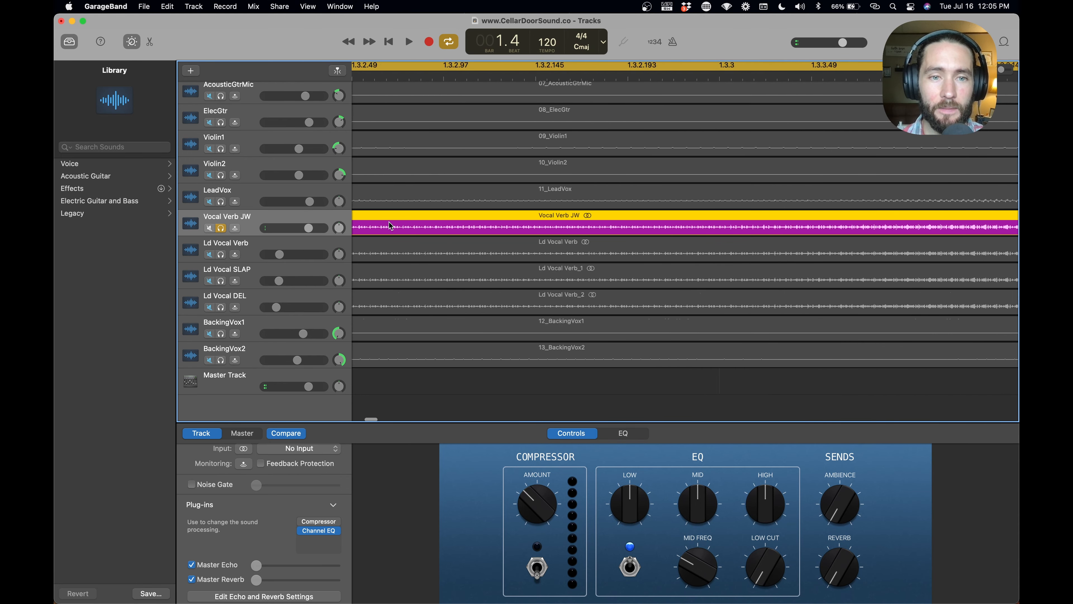
{"action": "scroll", "coordinate": [439, 218], "scroll_direction": "down", "scroll_amount": 5}
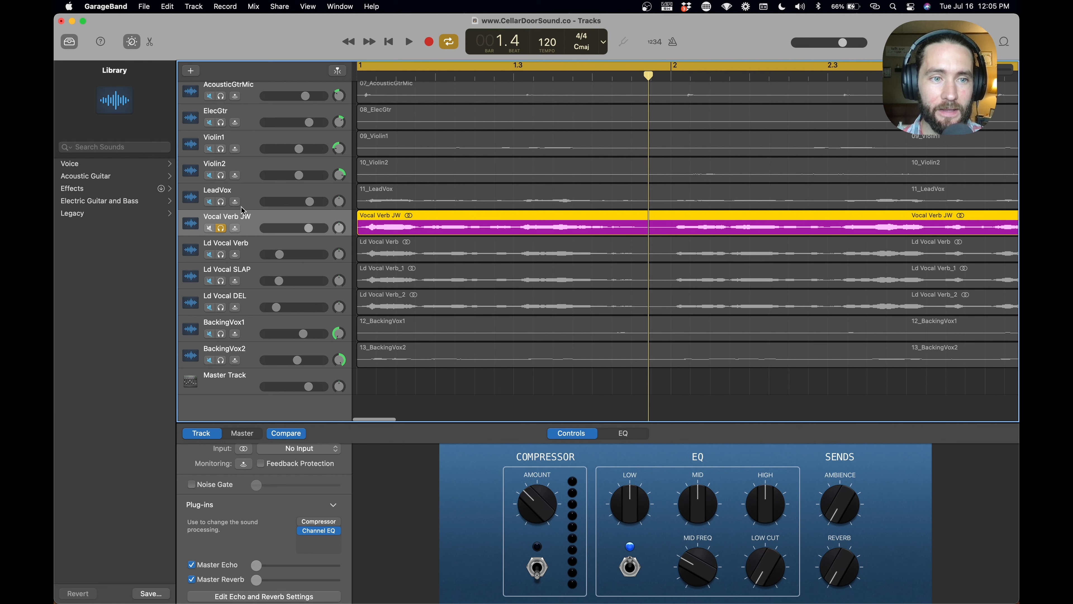
{"action": "left_click", "coordinate": [221, 202]}
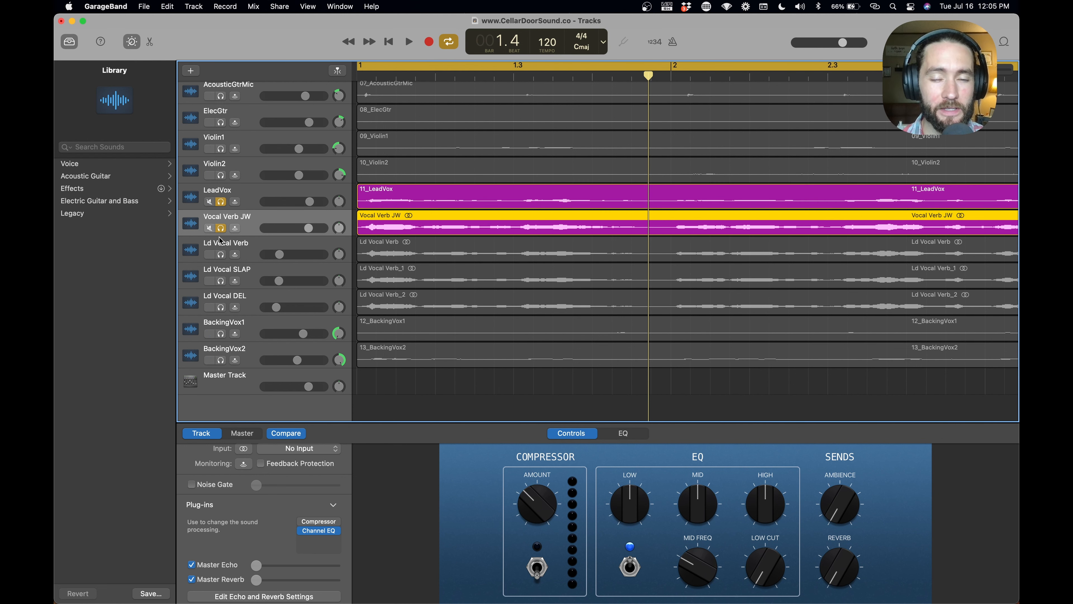
{"action": "key", "text": "space"}
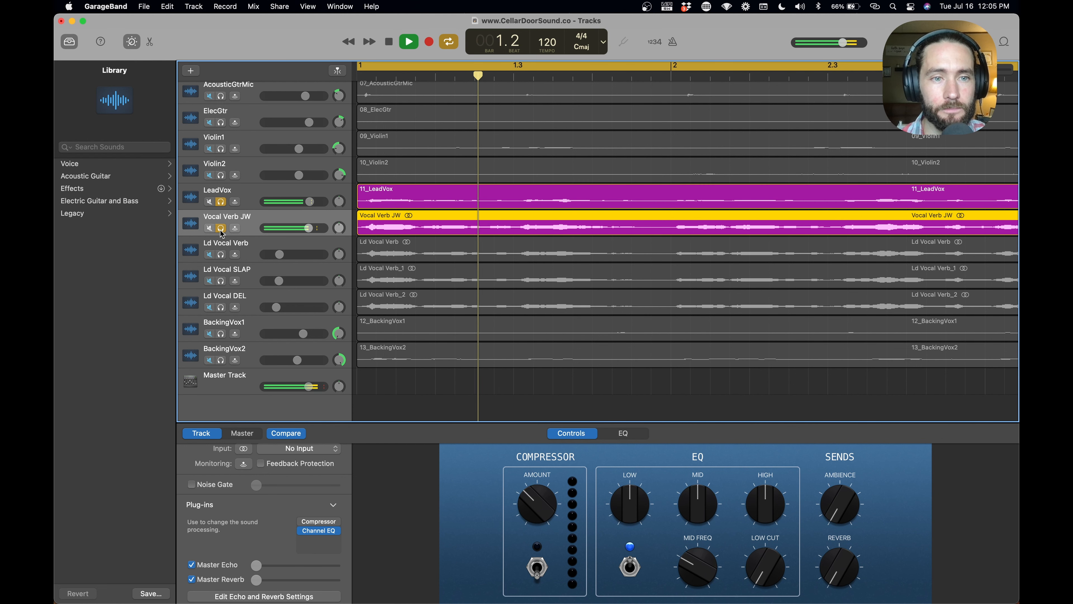
{"action": "left_click", "coordinate": [221, 229]}
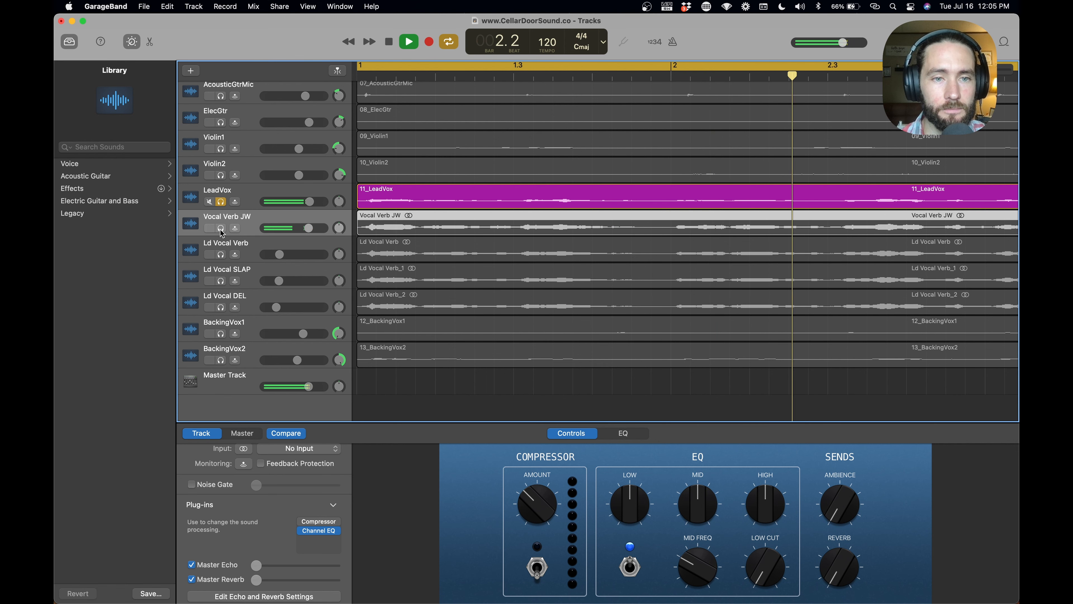
{"action": "key", "text": "space"}
Try shifting the Vocal Verb JW region very slightly later on the timeline relative to LeadVox.
{"action": "key", "text": "super+Right"}
{"action": "key", "text": "super+Right"}
{"action": "key", "text": "super+Right"}
{"action": "key", "text": "super+Right"}
{"action": "key", "text": "super+Right"}
{"action": "key", "text": "super+Right"}
{"action": "scroll", "coordinate": [365, 209], "scroll_direction": "left", "scroll_amount": 20}
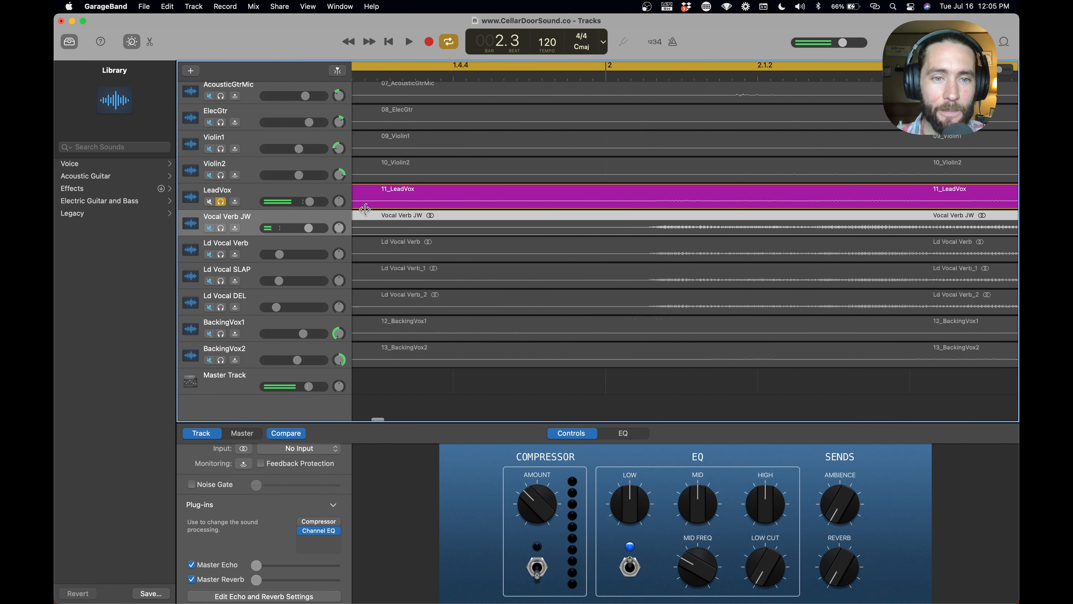
{"action": "left_click_drag", "start_coordinate": [416, 226], "coordinate": [451, 229]}
{"action": "key", "text": "super+Left"}
{"action": "key", "text": "super+Left"}
{"action": "key", "text": "super+Left"}
{"action": "key", "text": "super+Left"}
{"action": "key", "text": "super+Left"}
{"action": "key", "text": "super+Left"}
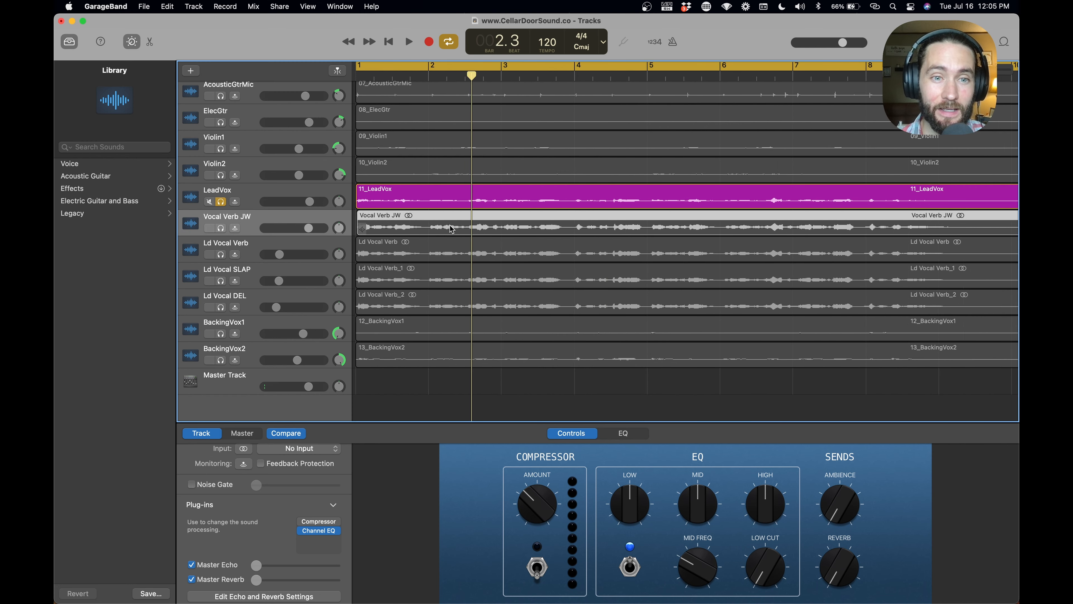
Solo Vocal Verb JW alongside LeadVox again and play the opening of both tracks twice to compare their timing.
{"action": "left_click", "coordinate": [220, 230]}
{"action": "key", "text": "space"}
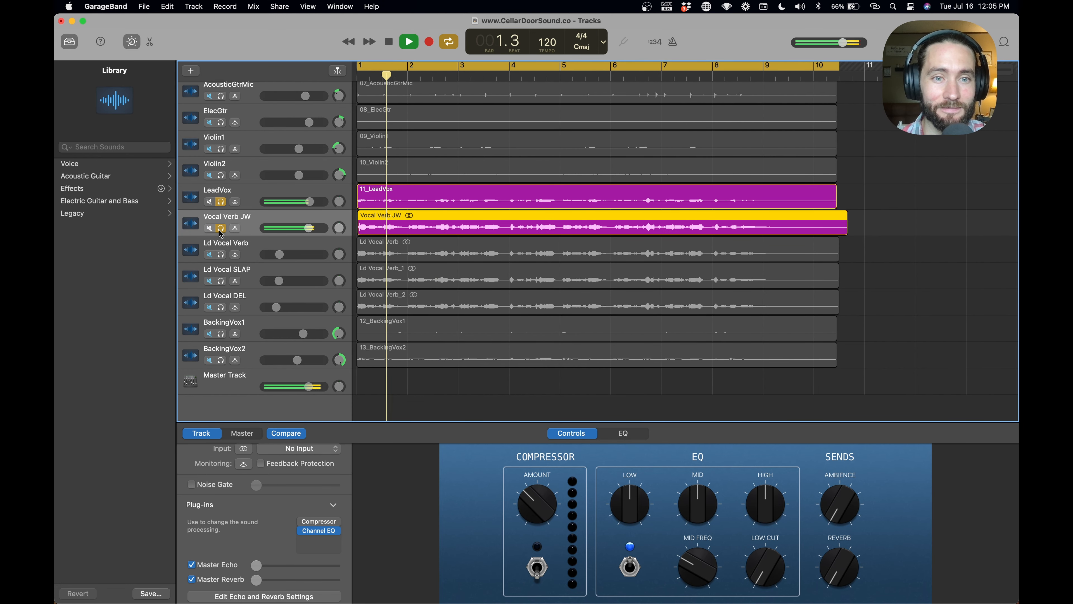
{"action": "key", "text": "space"}
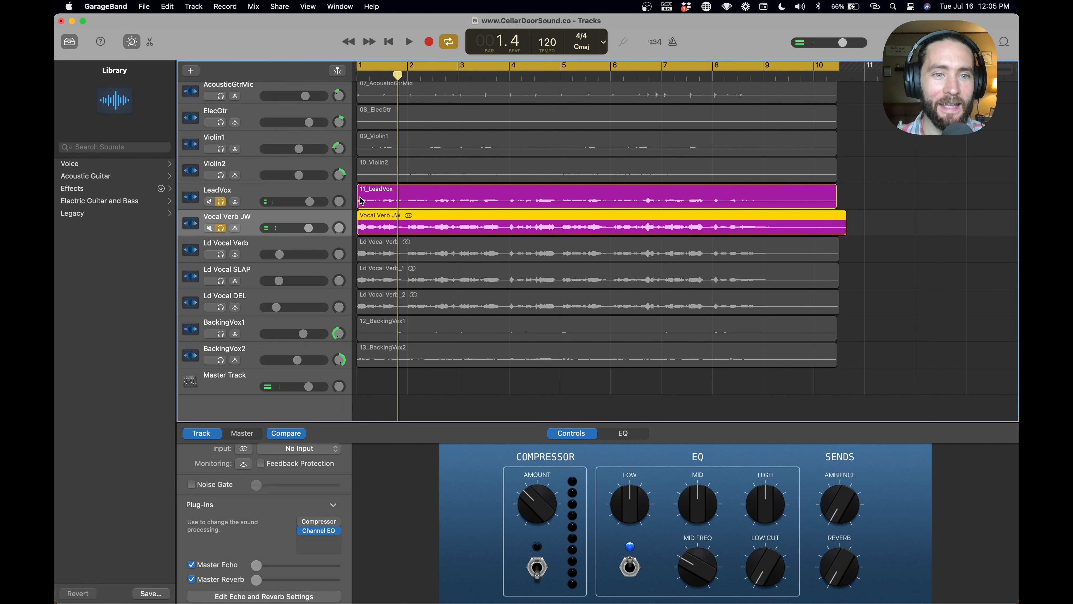
{"action": "key", "text": "space"}
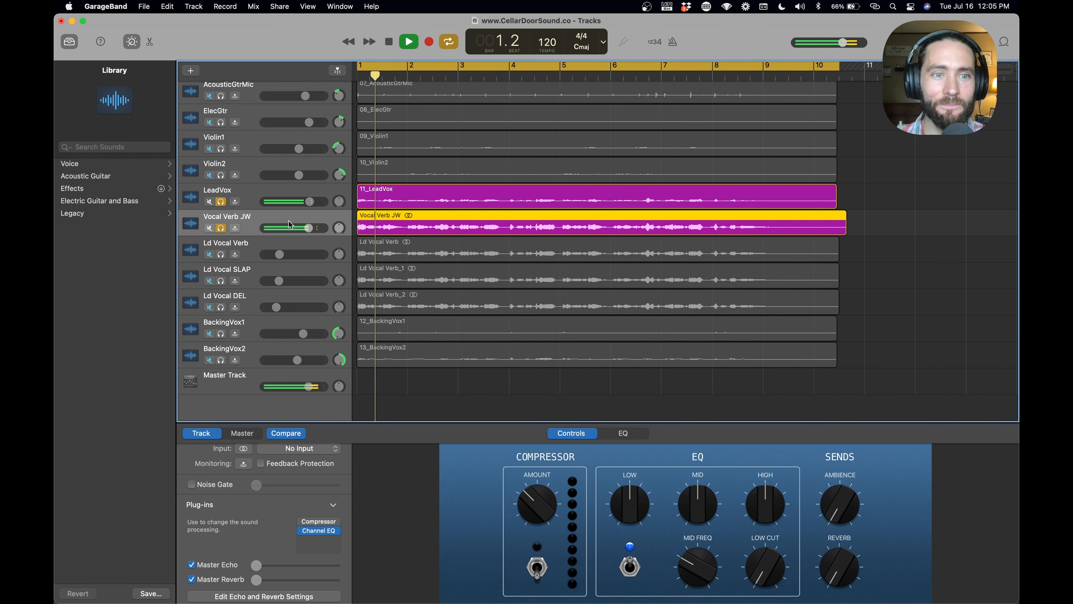
{"action": "key", "text": "space"}
Leave only Vocal Verb JW soloed, and replace its Compressor plug-in with the Space Designer reverb.
{"action": "left_click", "coordinate": [220, 201]}
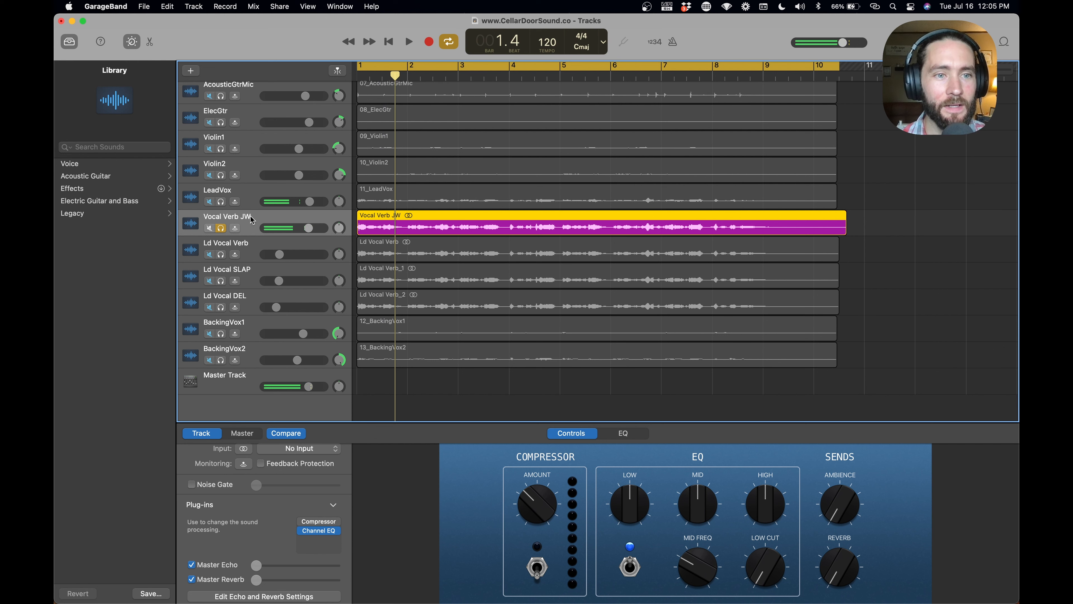
{"action": "mouse_move", "coordinate": [338, 524]}
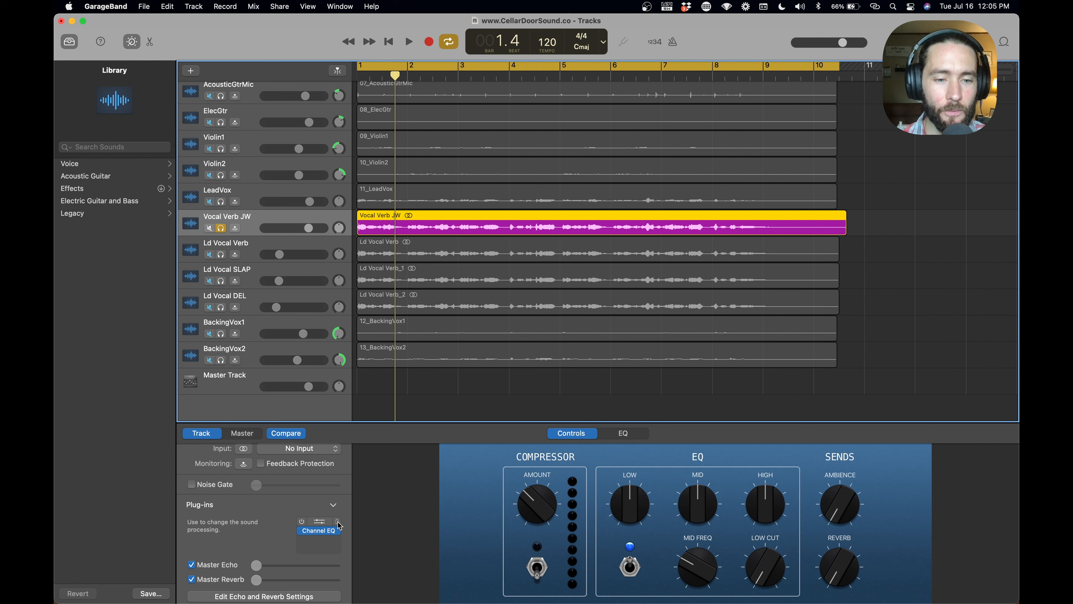
{"action": "left_click", "coordinate": [338, 522]}
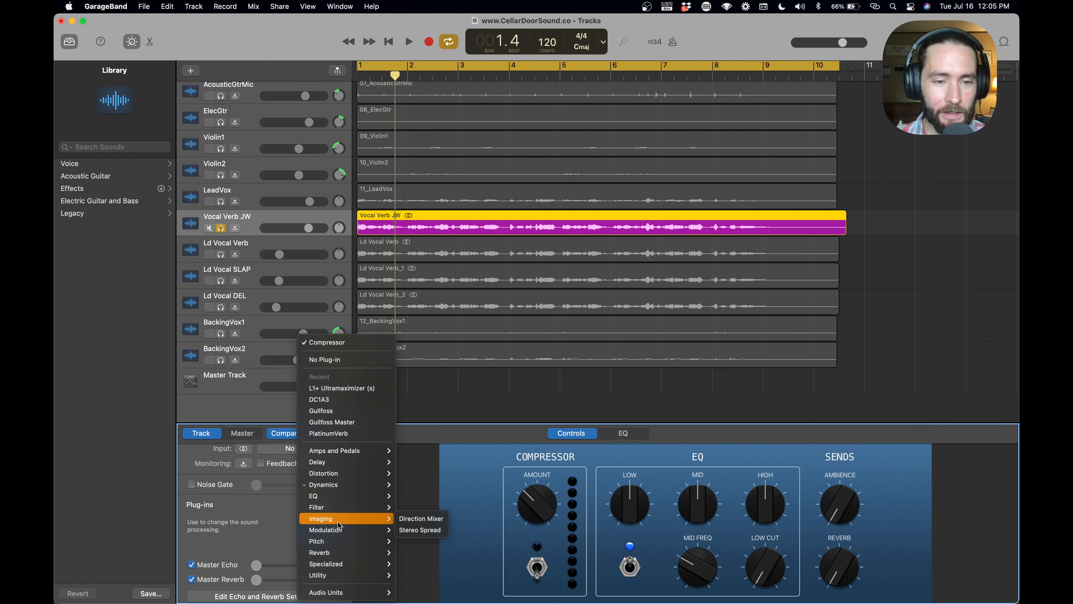
{"action": "mouse_move", "coordinate": [345, 554]}
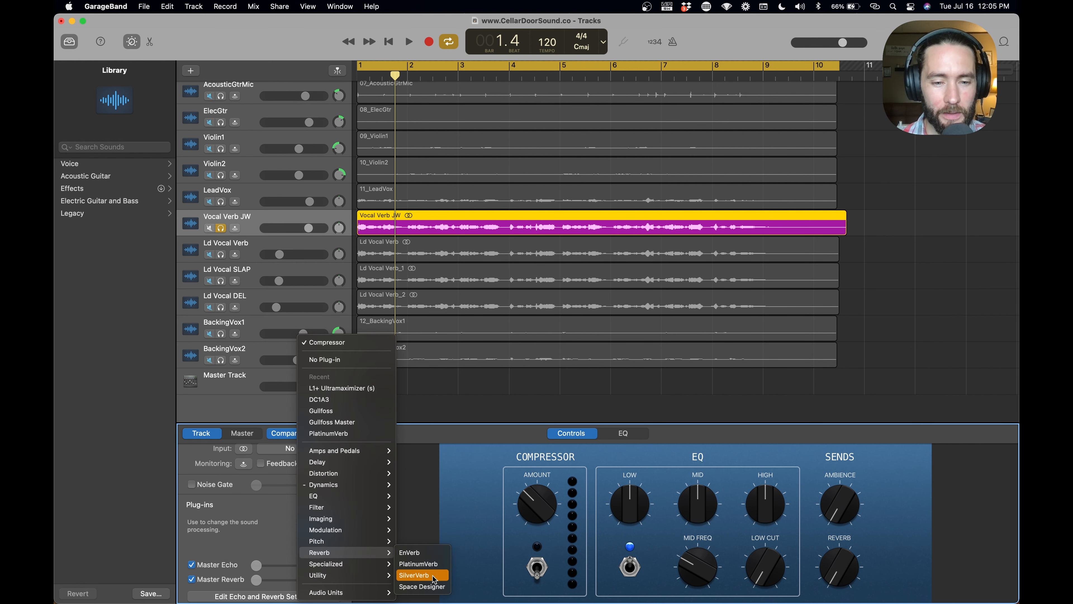
{"action": "left_click", "coordinate": [423, 586]}
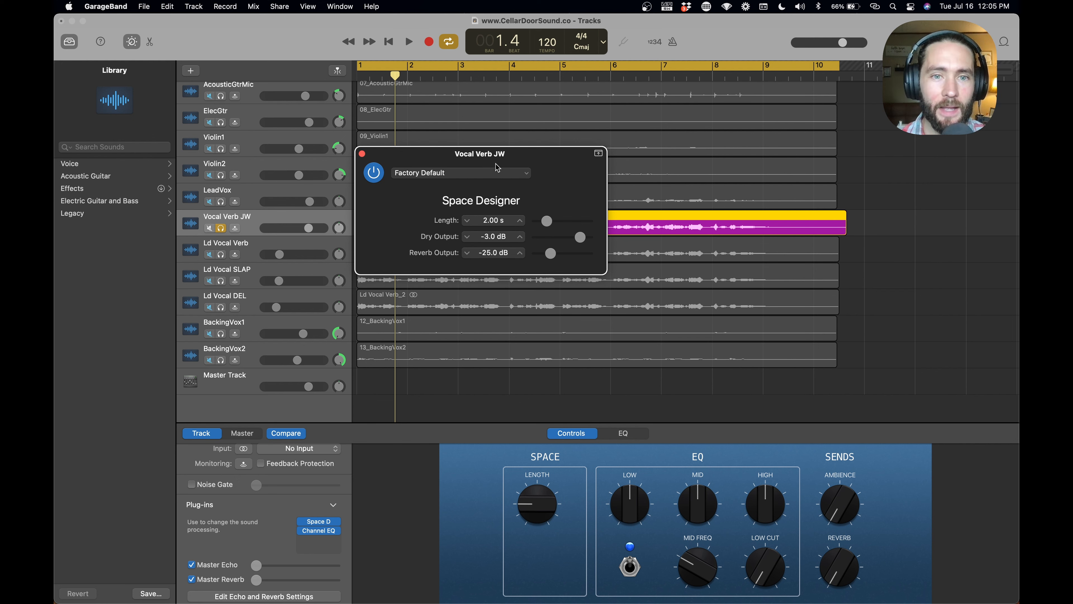
Load Space Designer's large hall preset "03.3s Warm Vocal Hall" and play the first bars of the soloed track.
{"action": "left_click", "coordinate": [496, 175]}
{"action": "mouse_move", "coordinate": [443, 239]}
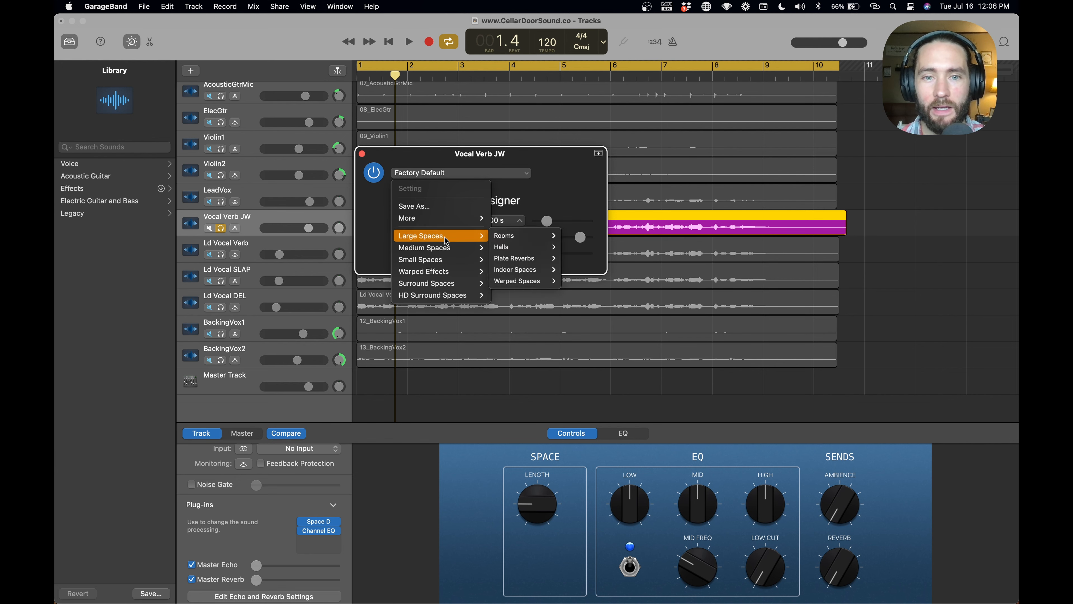
{"action": "mouse_move", "coordinate": [514, 249]}
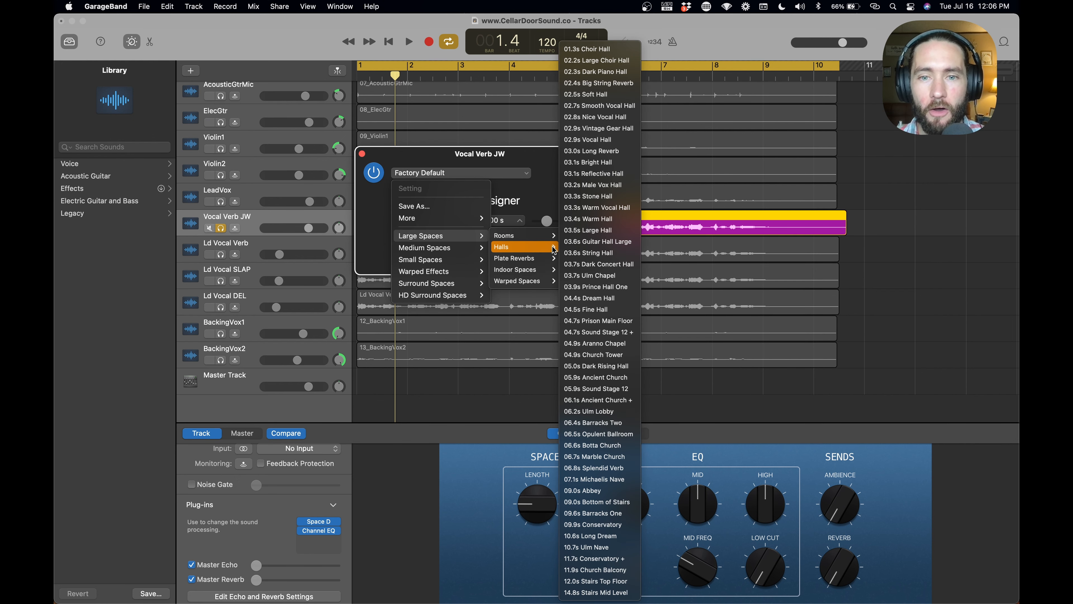
{"action": "left_click", "coordinate": [610, 208]}
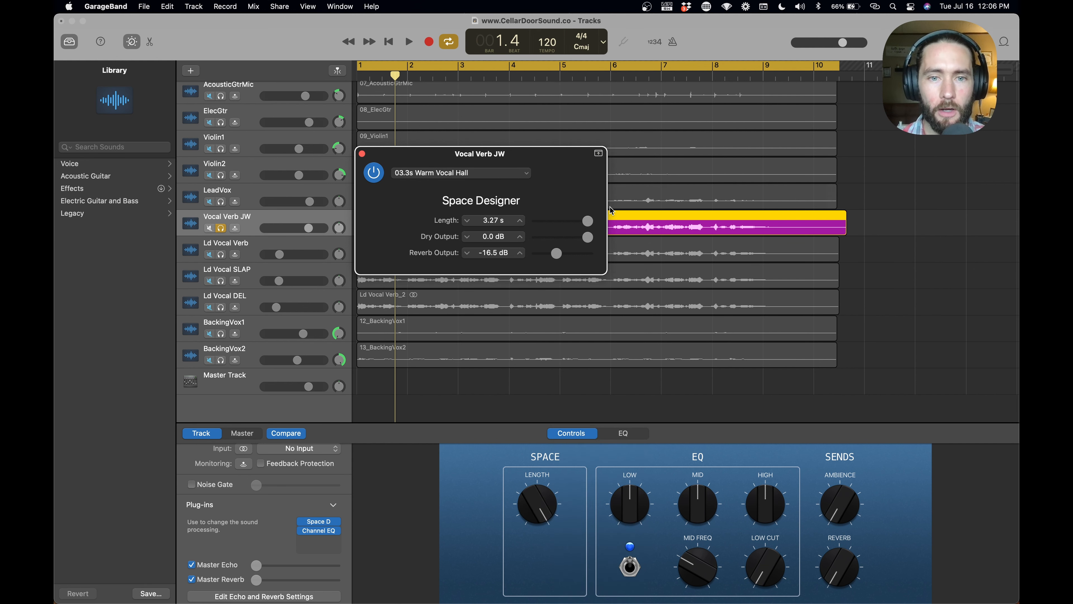
{"action": "key", "text": "space"}
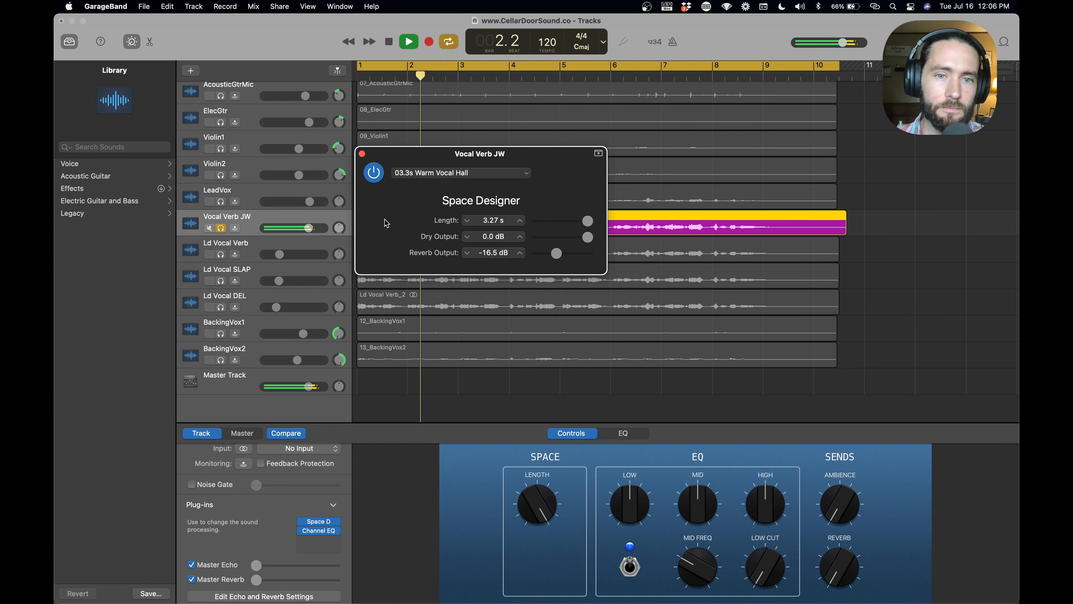
{"action": "key", "text": "space"}
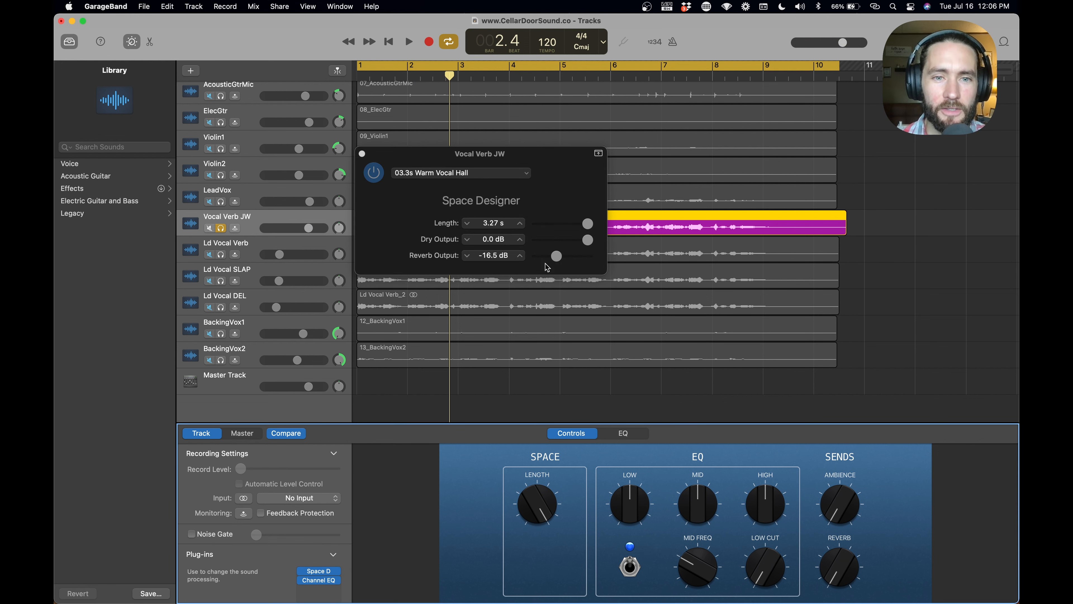
{"action": "left_click", "coordinate": [479, 177]}
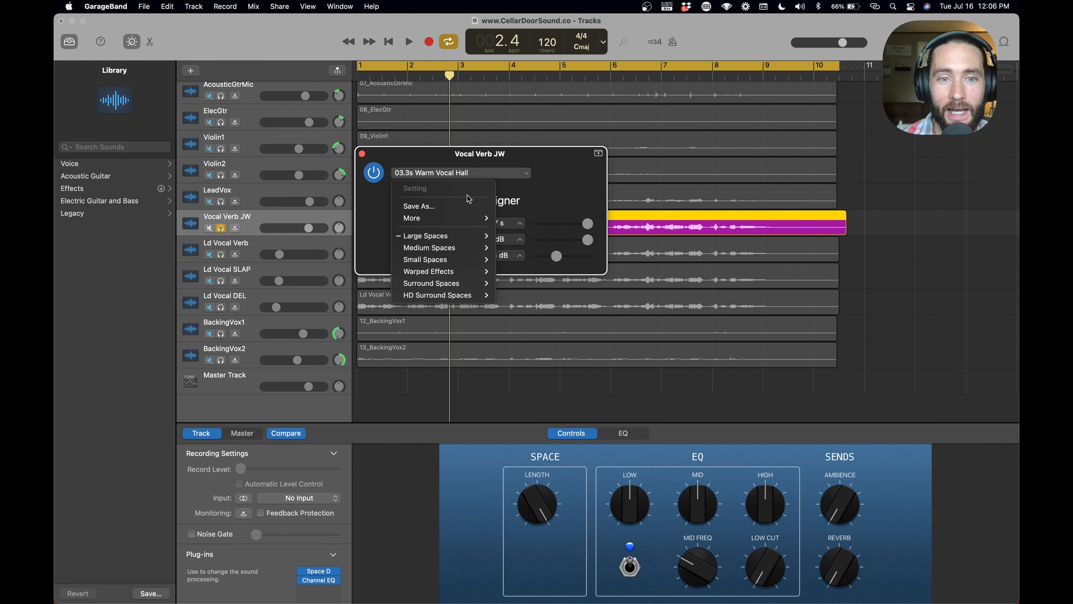
{"action": "mouse_move", "coordinate": [465, 236]}
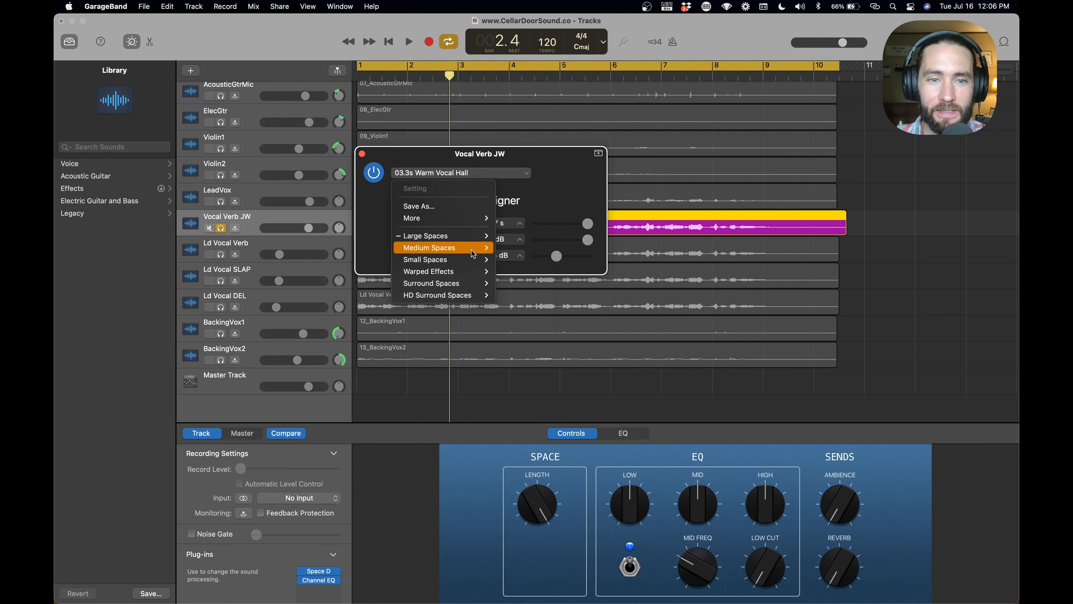
{"action": "left_click", "coordinate": [373, 234]}
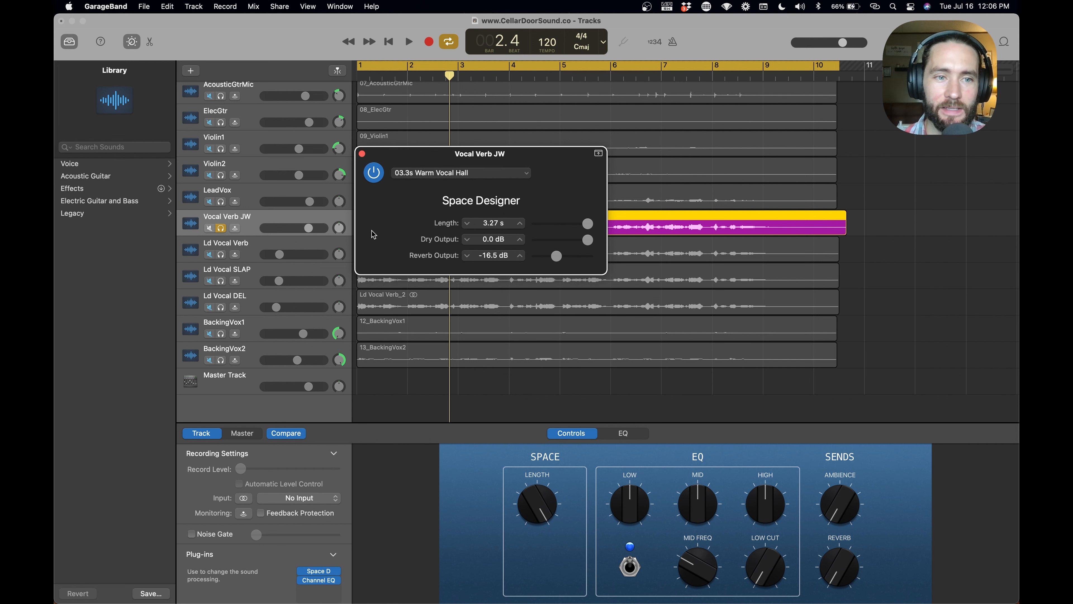
{"action": "left_click", "coordinate": [236, 432]}
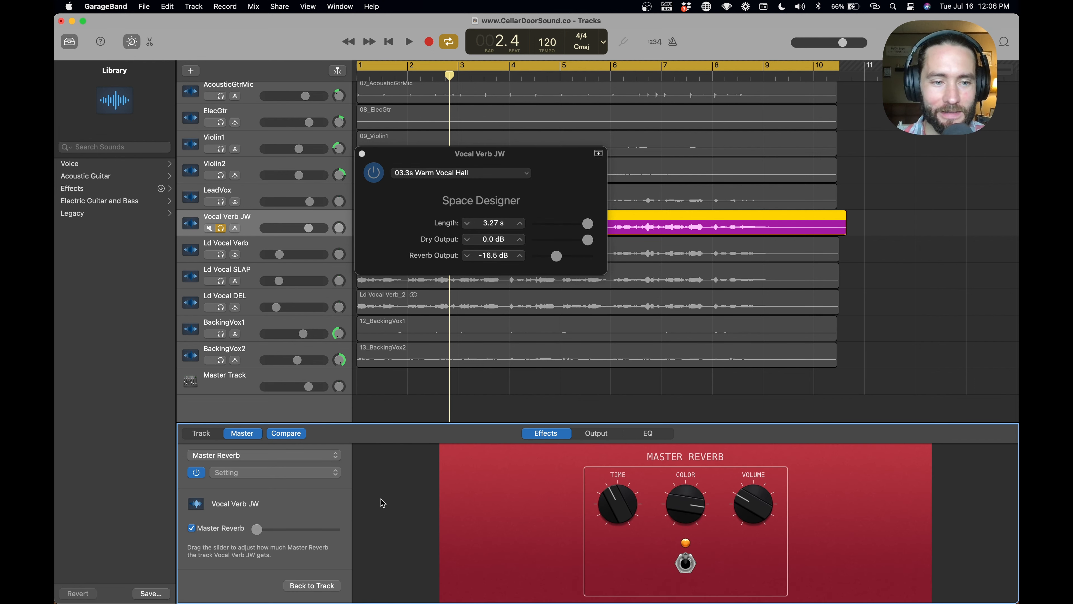
{"action": "left_click", "coordinate": [215, 433]}
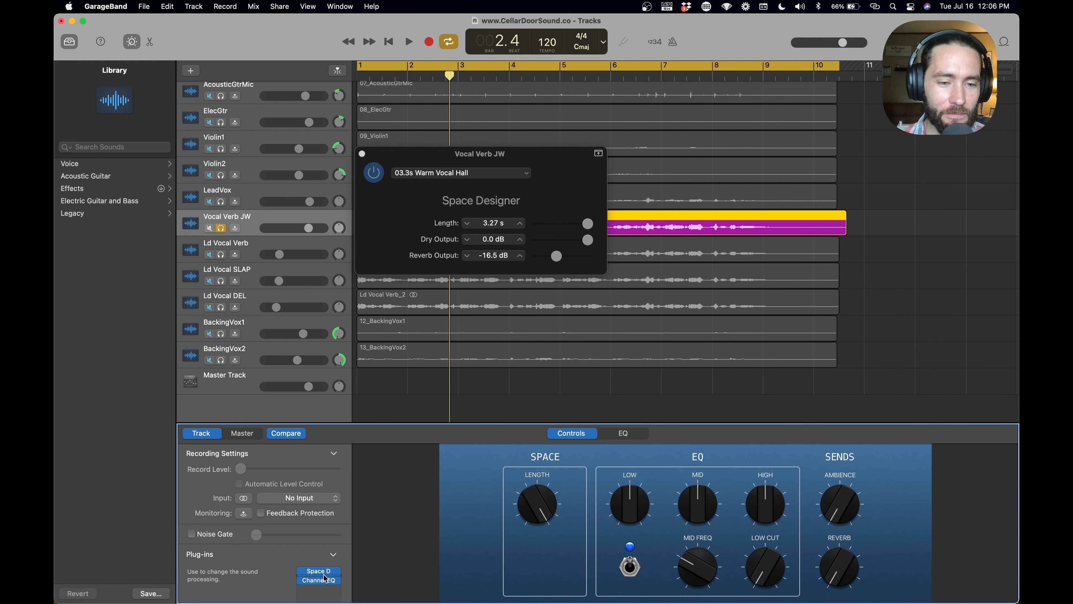
Set Space Designer's Dry Output to mute on Vocal Verb JW, and play the track's first bars.
{"action": "left_click", "coordinate": [319, 573]}
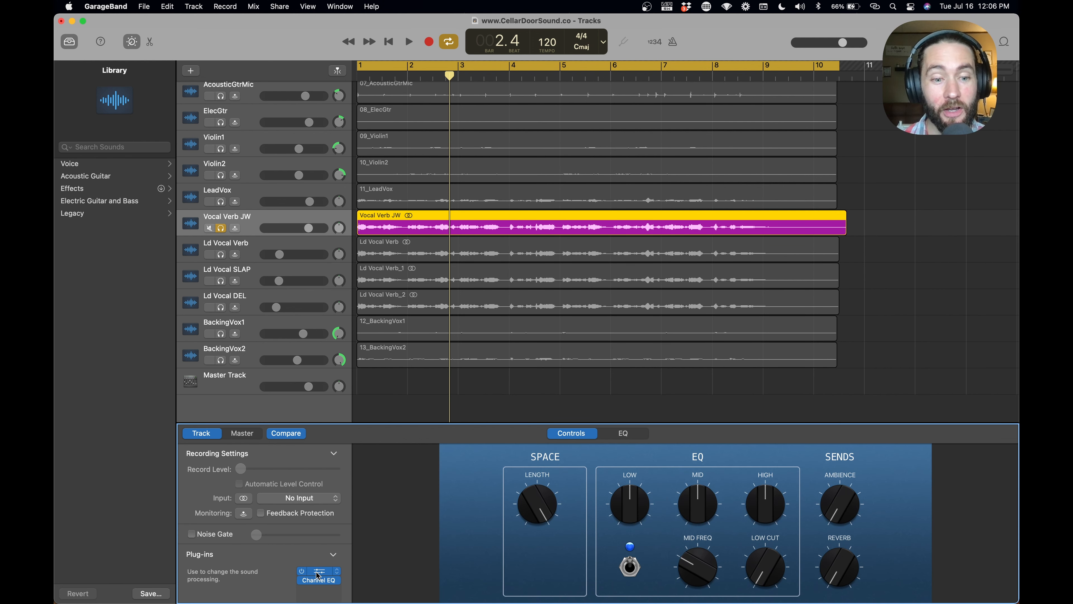
{"action": "left_click", "coordinate": [319, 572]}
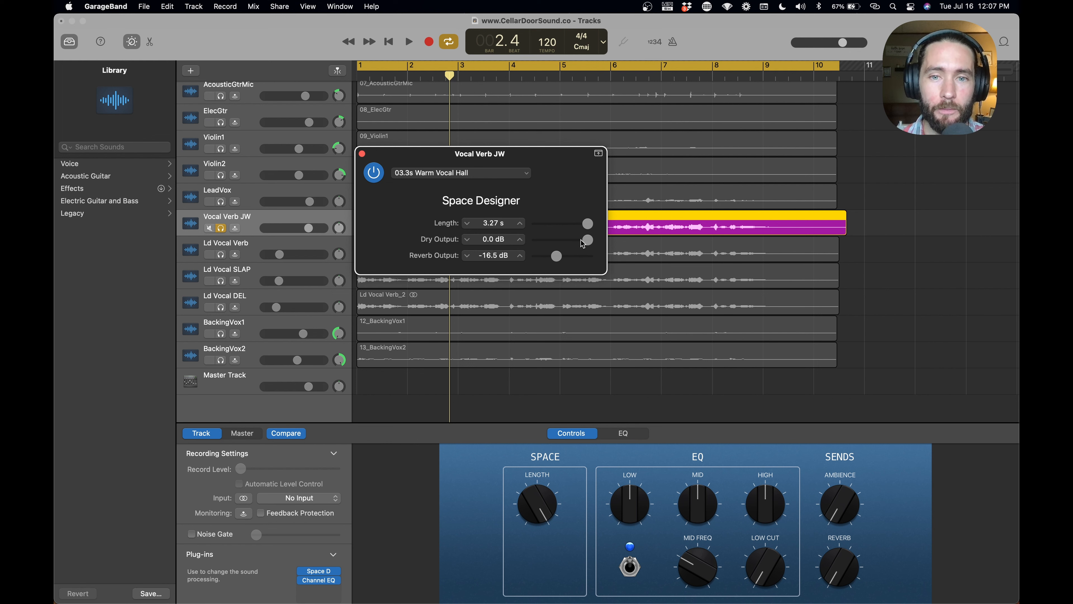
{"action": "left_click_drag", "start_coordinate": [572, 243], "coordinate": [475, 243]}
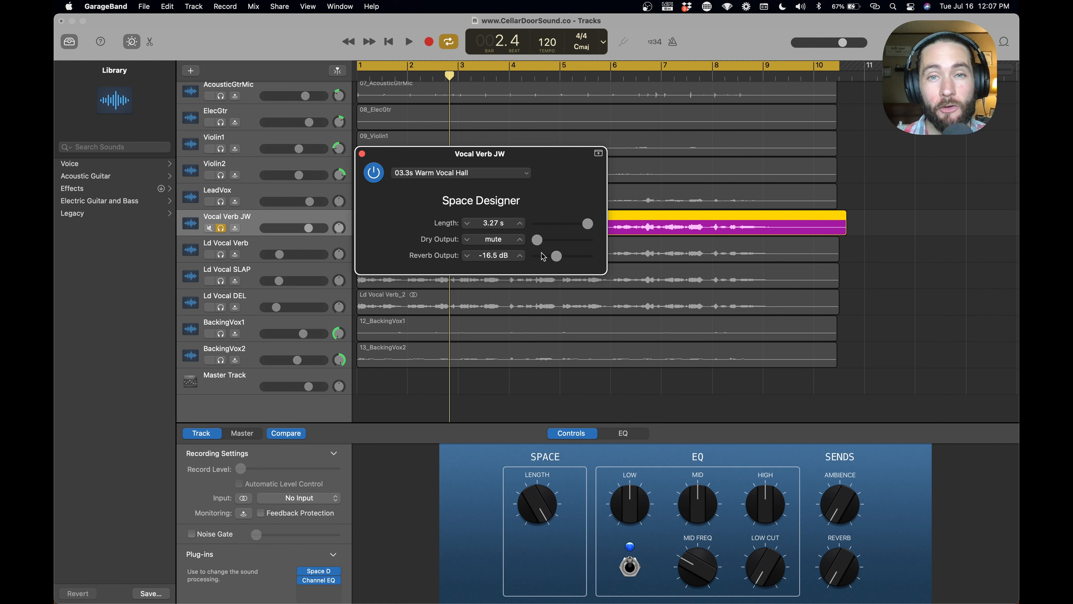
{"action": "key", "text": "space"}
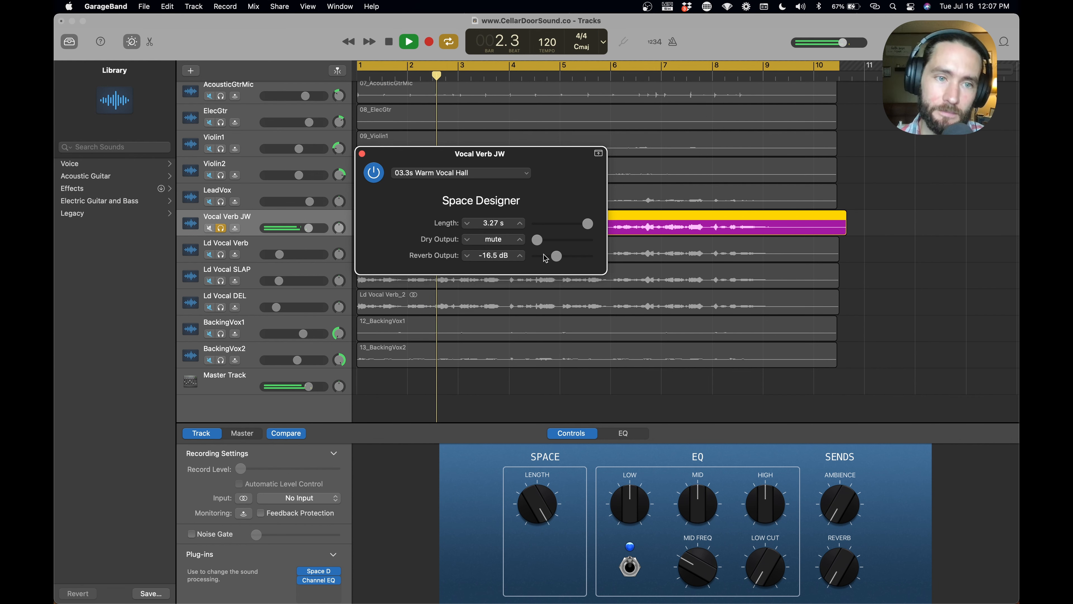
{"action": "key", "text": "space"}
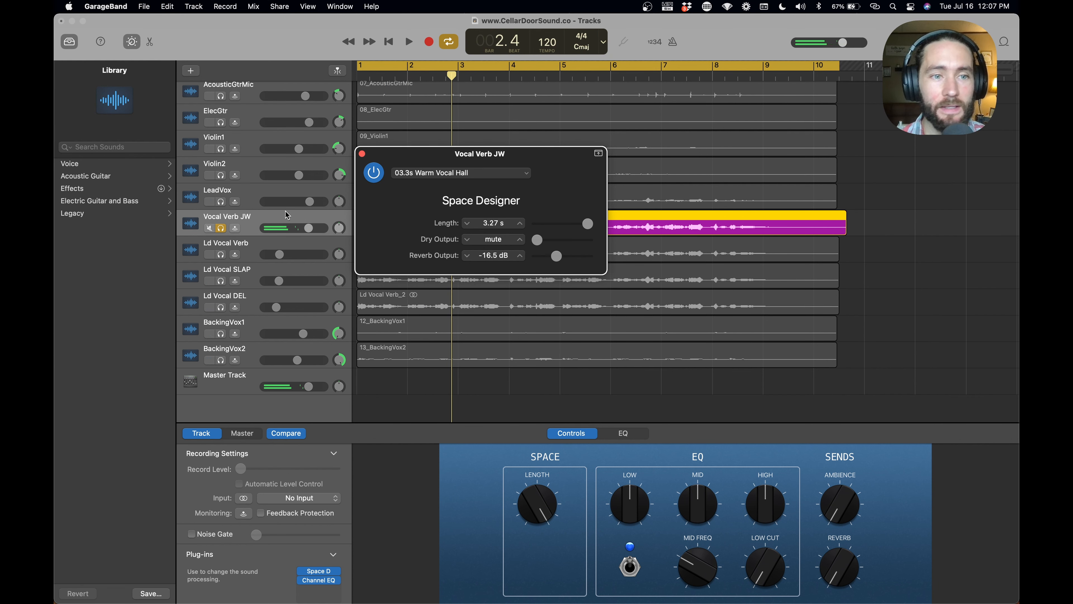
Solo LeadVox alongside Vocal Verb JW, and lower Vocal Verb JW's volume to -0.2 dB while playing both from bar 1.
{"action": "left_click", "coordinate": [255, 219]}
{"action": "left_click", "coordinate": [220, 202]}
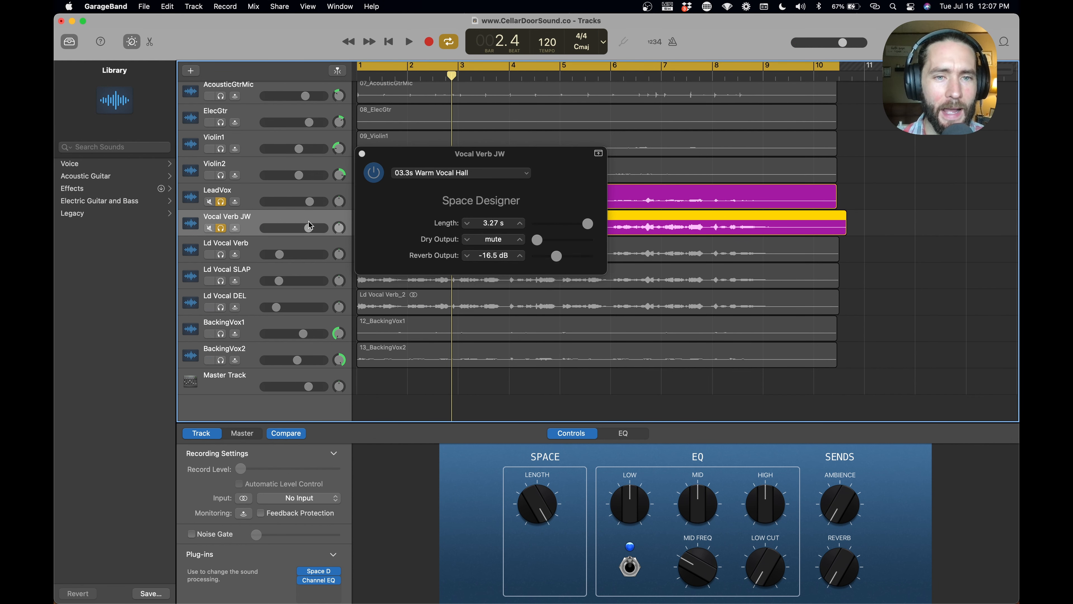
{"action": "key", "text": "space"}
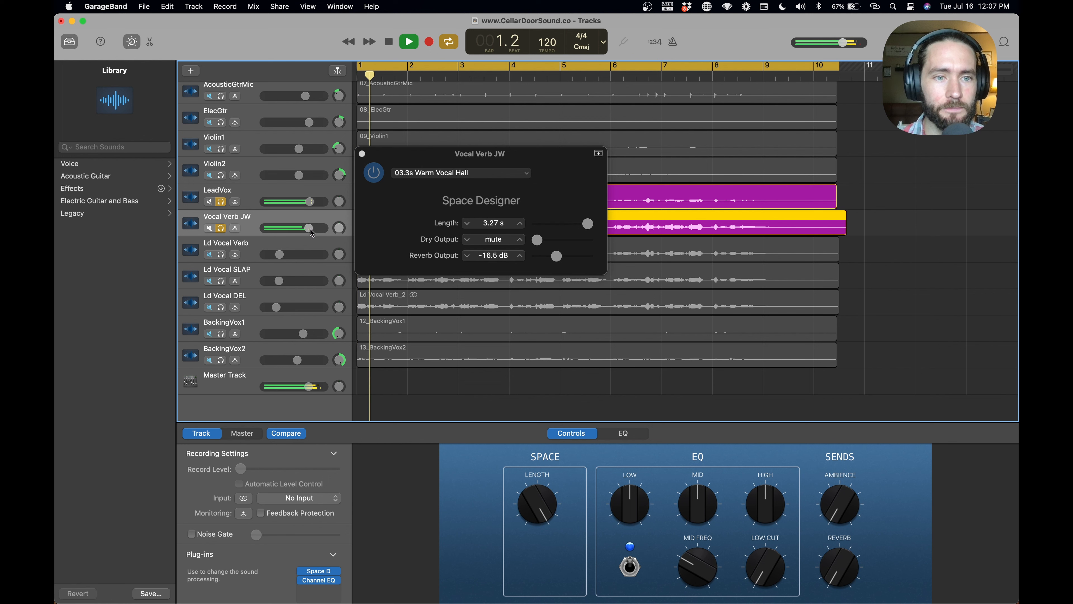
{"action": "mouse_move", "coordinate": [310, 229]}
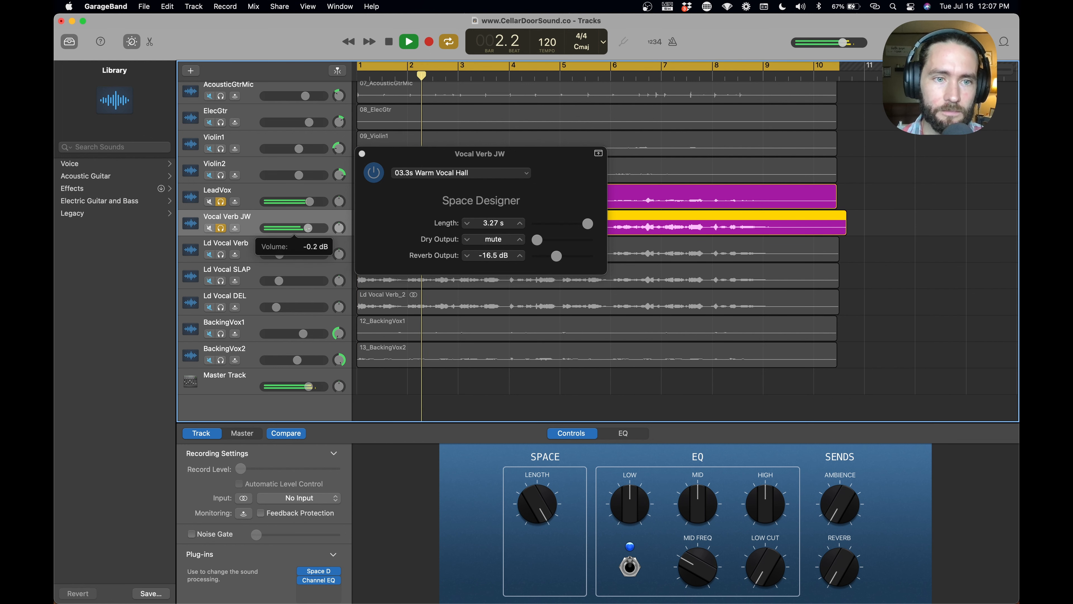
{"action": "key", "text": "space"}
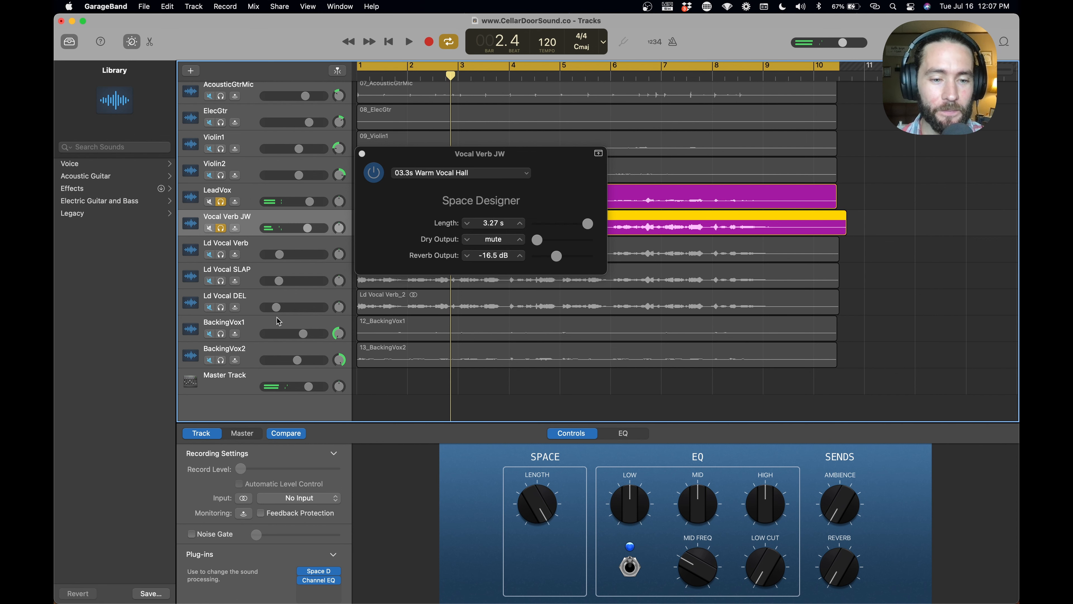
Open Vocal Verb JW's Channel EQ with the analyzer on, and enable a low-cut filter raised to just above 200 Hz.
{"action": "left_click", "coordinate": [320, 581]}
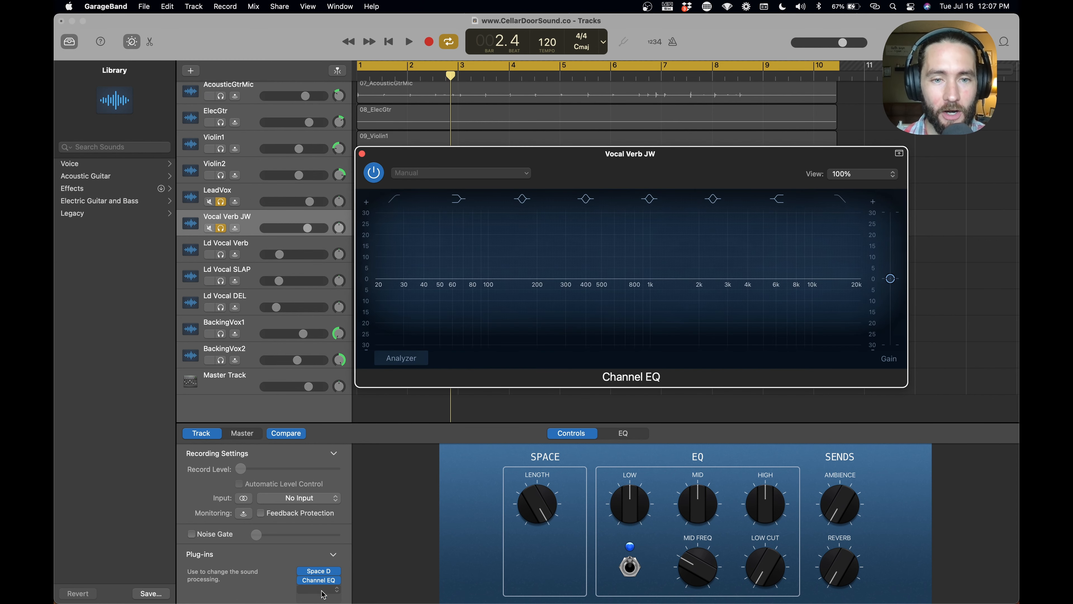
{"action": "left_click", "coordinate": [397, 358]}
{"action": "left_click", "coordinate": [393, 203]}
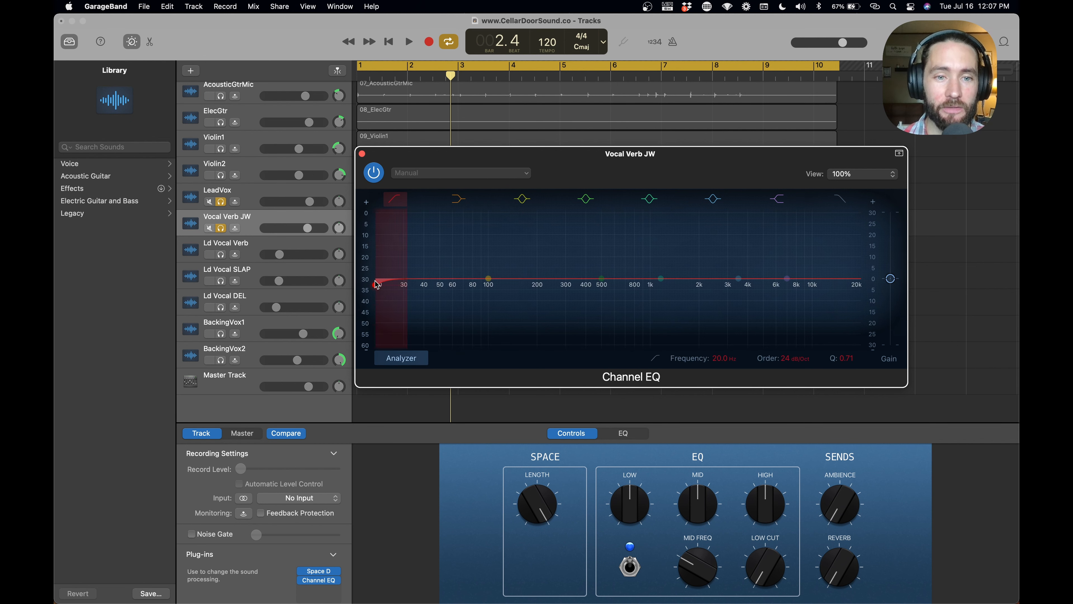
{"action": "left_click_drag", "start_coordinate": [378, 281], "coordinate": [548, 291]}
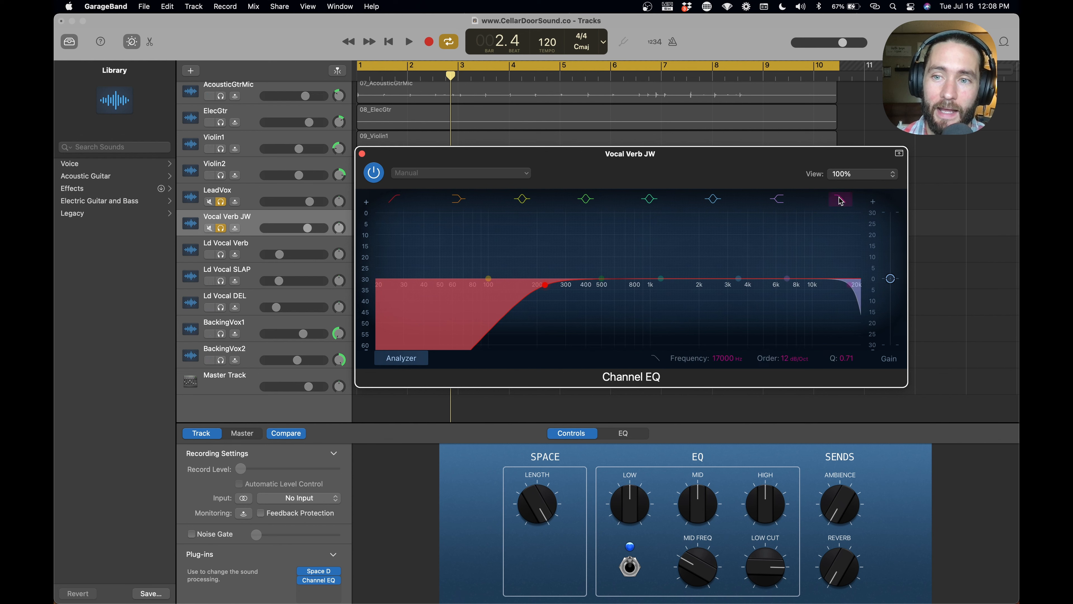
Lower the Channel EQ's high-cut filter on Vocal Verb JW to 3000 Hz at 12 dB/Oct, and start playback.
{"action": "left_click_drag", "start_coordinate": [851, 291], "coordinate": [795, 287]}
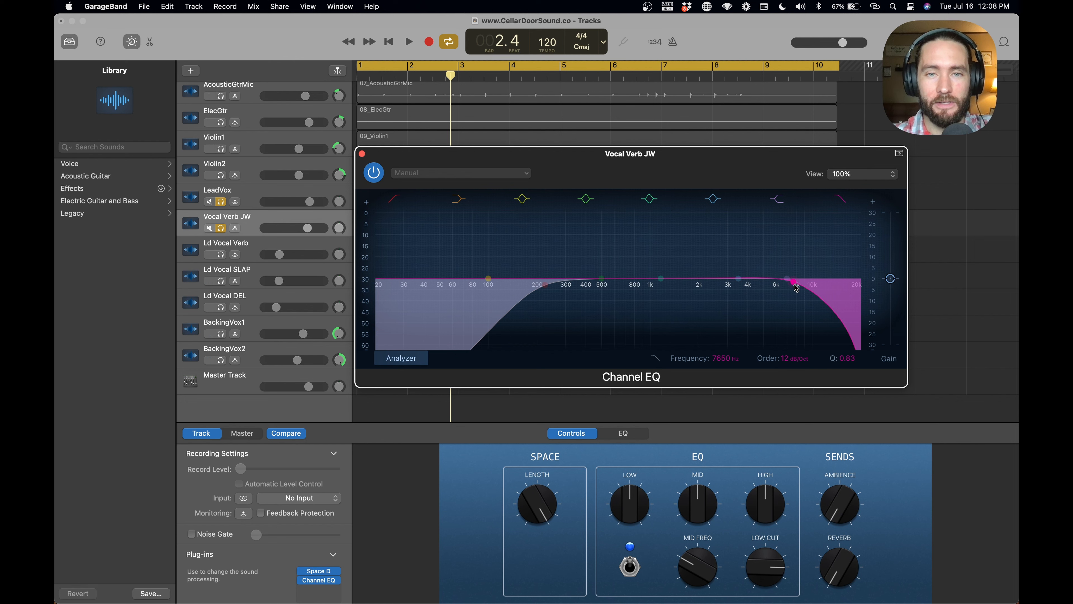
{"action": "left_click_drag", "start_coordinate": [800, 288], "coordinate": [727, 286]}
{"action": "key", "text": "space"}
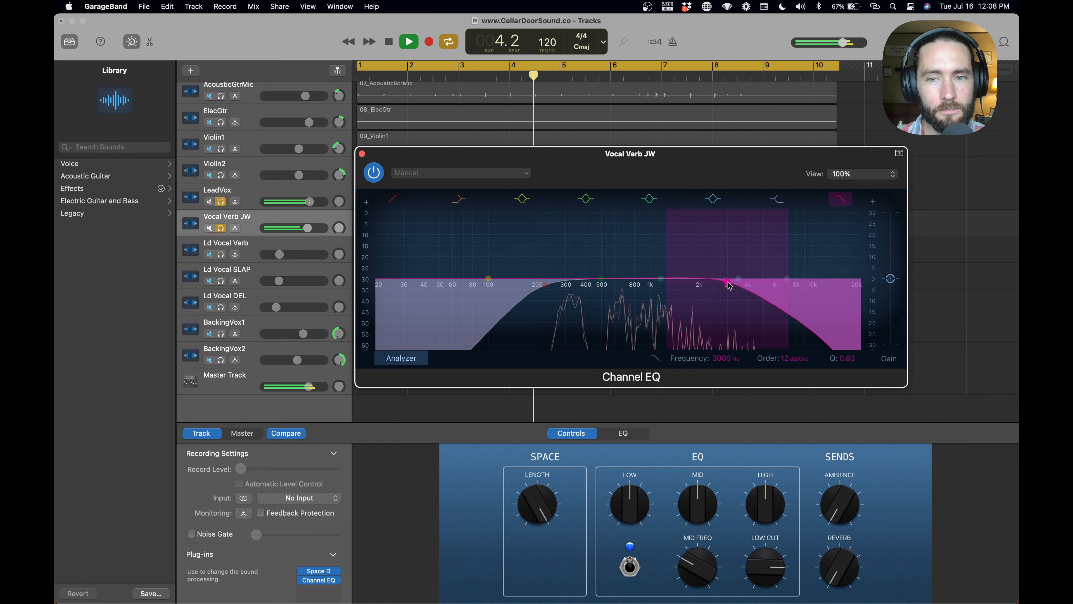
Compare the soloed LeadVox and Vocal Verb JW with the Channel EQ bypassed and enabled, playing from bar 1 and leaving it enabled.
{"action": "left_click", "coordinate": [374, 176]}
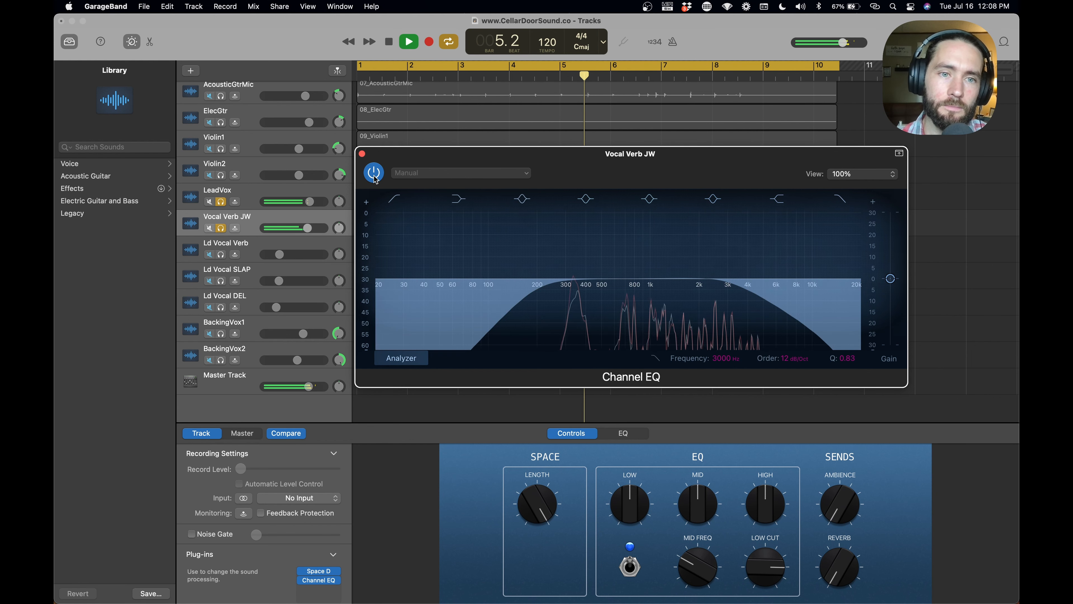
{"action": "key", "text": "space"}
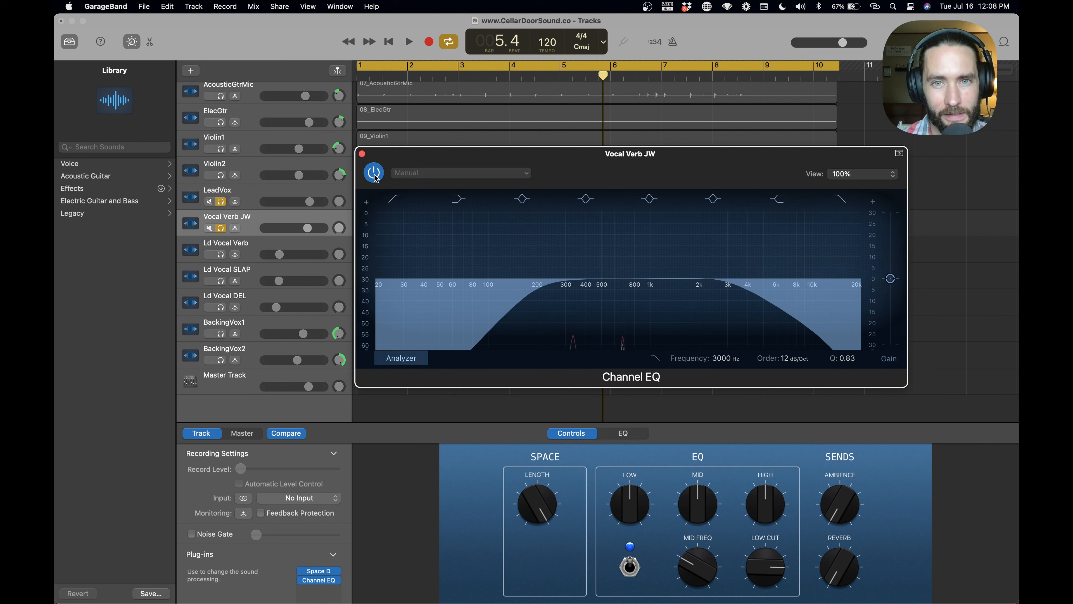
{"action": "left_click", "coordinate": [375, 174]}
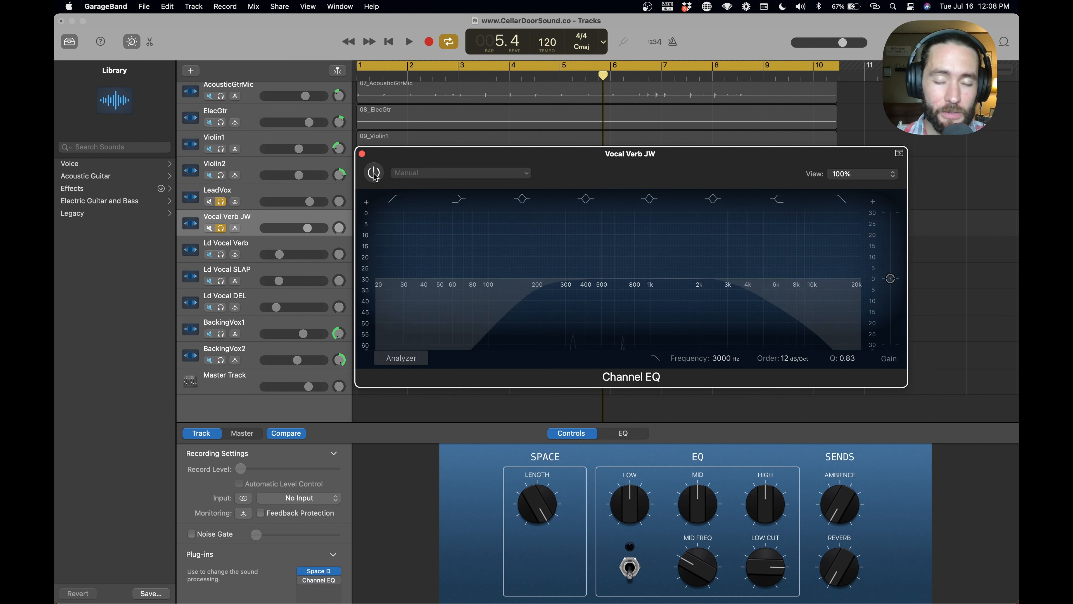
{"action": "key", "text": "Return"}
{"action": "key", "text": "space"}
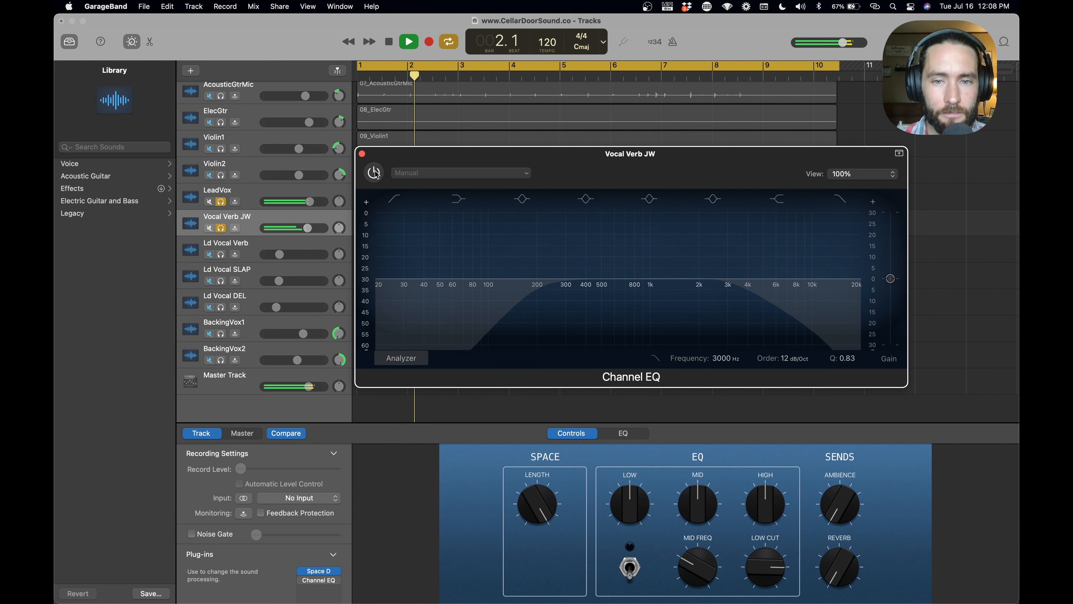
{"action": "key", "text": "space"}
{"action": "left_click", "coordinate": [374, 173]}
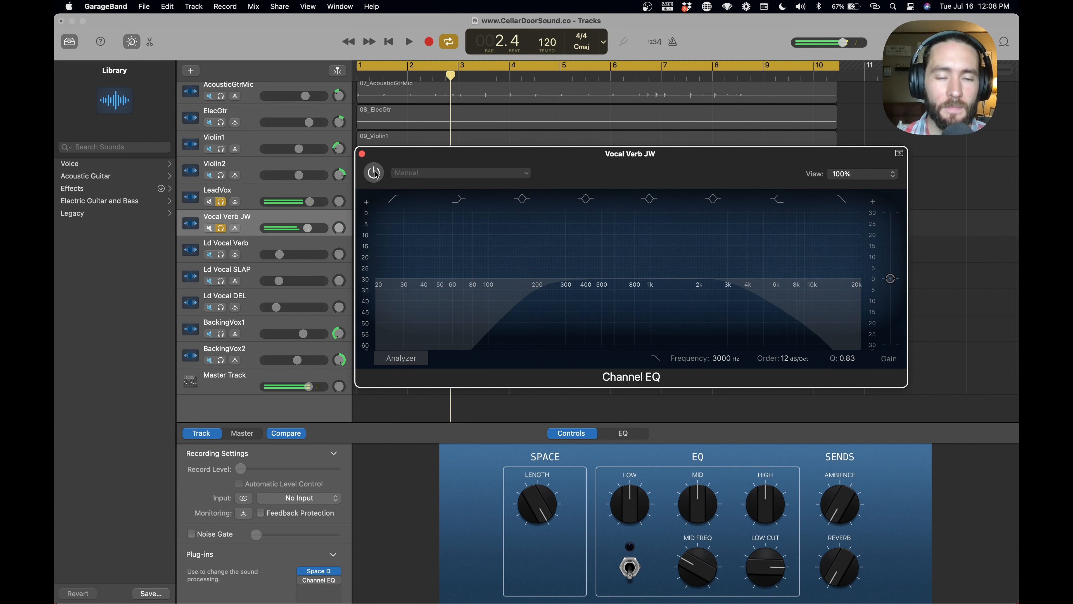
{"action": "key", "text": "Return"}
{"action": "key", "text": "space"}
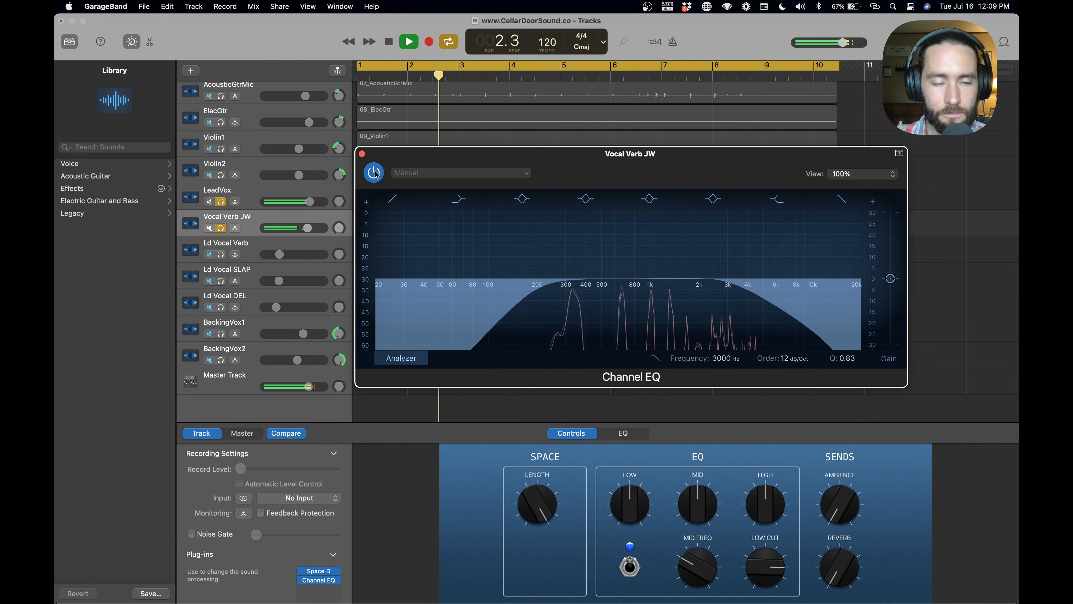
{"action": "key", "text": "space"}
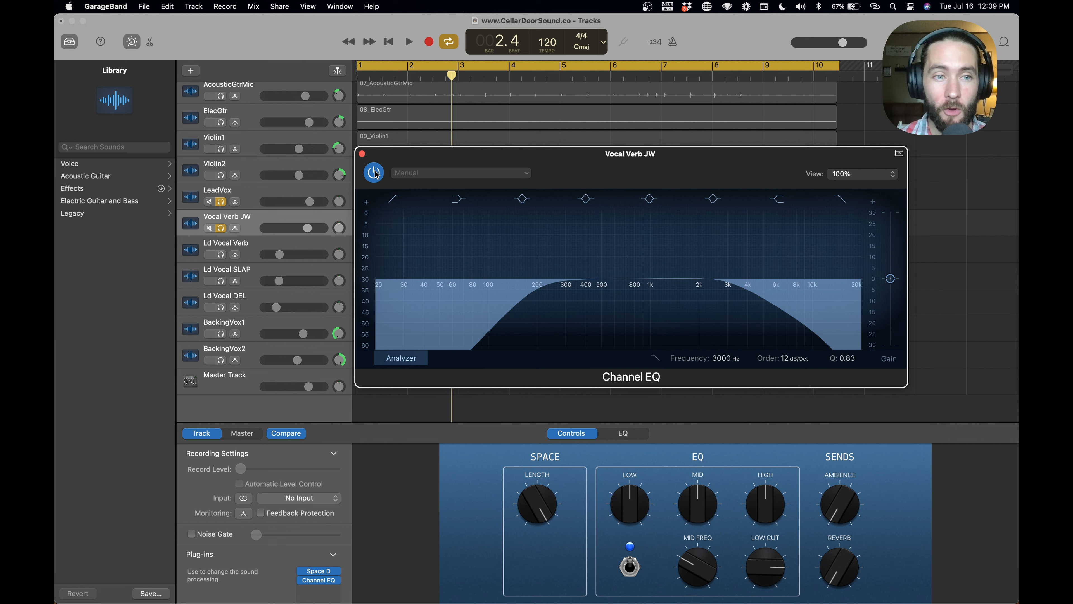
Unsolo LeadVox and Vocal Verb JW, and mute the Ld Vocal Verb, Ld Vocal SLAP and Ld Vocal DEL tracks.
{"action": "left_click", "coordinate": [222, 203]}
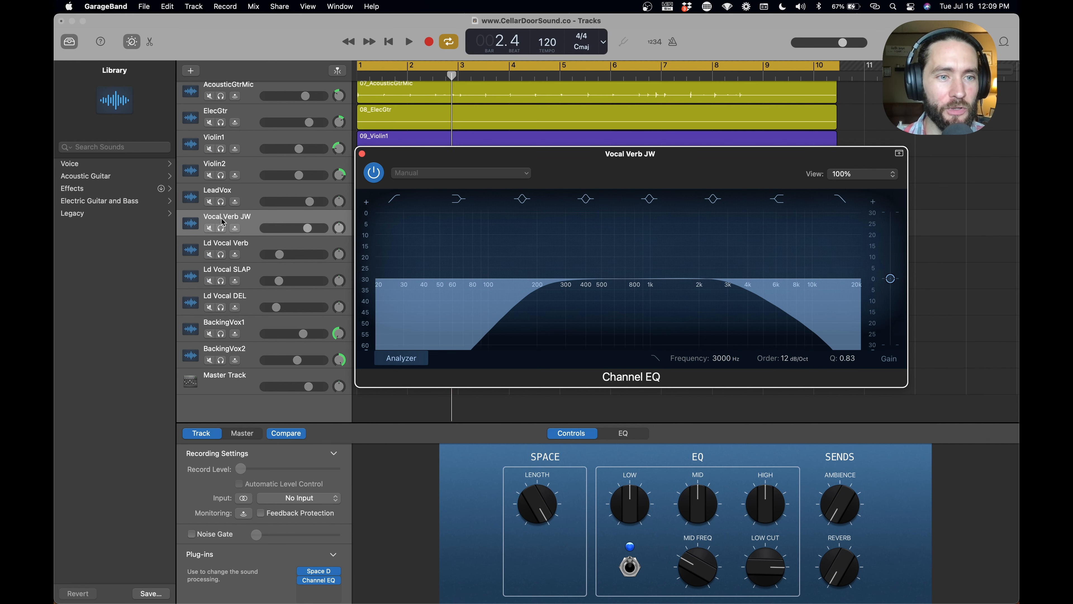
{"action": "left_click", "coordinate": [209, 254]}
{"action": "left_click", "coordinate": [209, 280]}
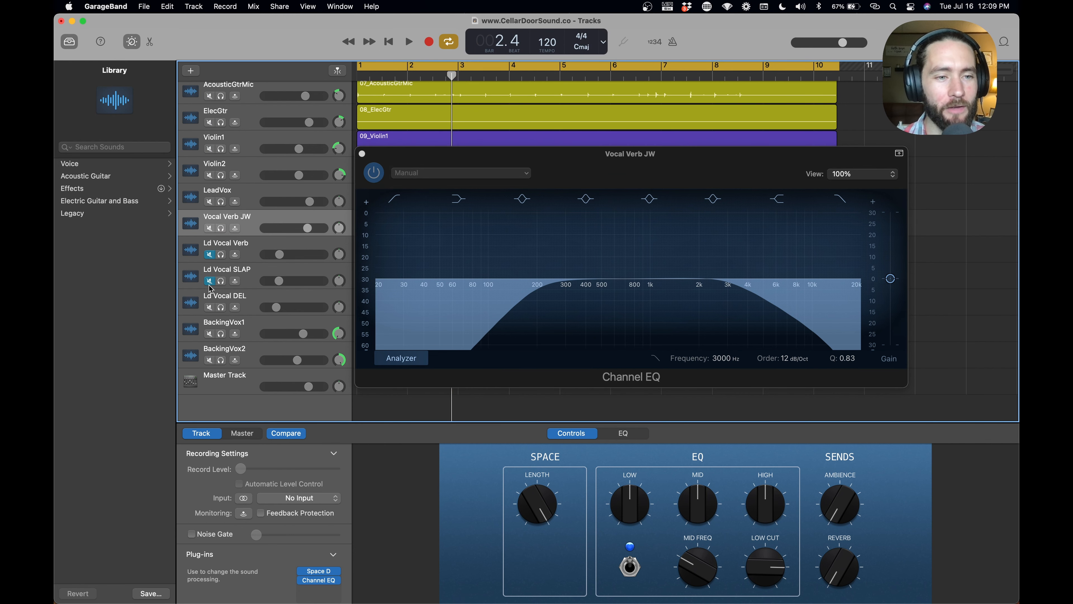
{"action": "left_click", "coordinate": [209, 307]}
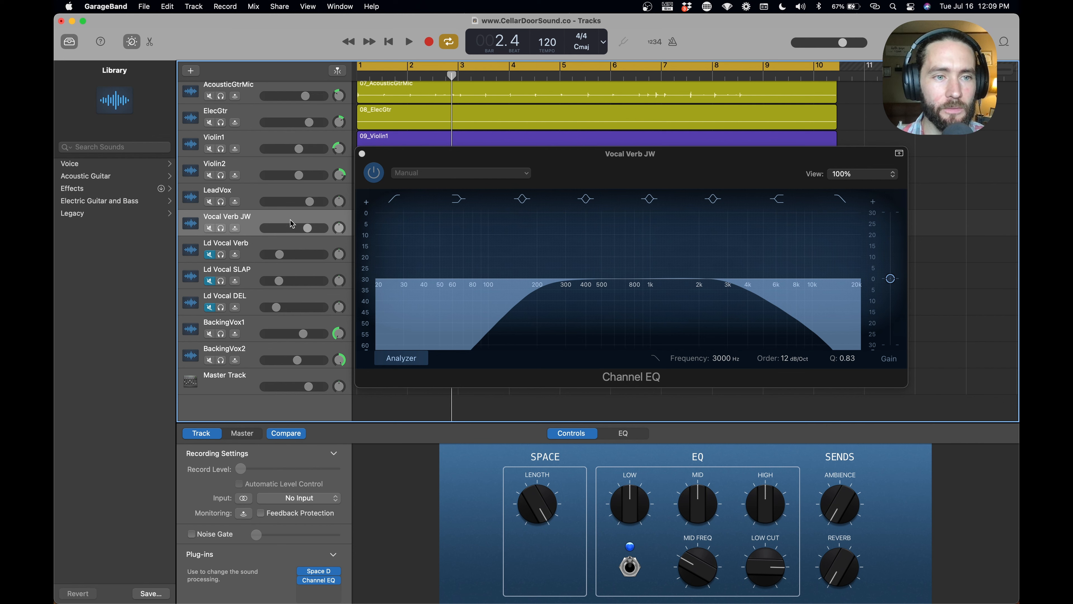
Lower Vocal Verb JW's volume slightly while playing it within the full mix.
{"action": "key", "text": "space"}
{"action": "left_click_drag", "start_coordinate": [309, 232], "coordinate": [292, 230]}
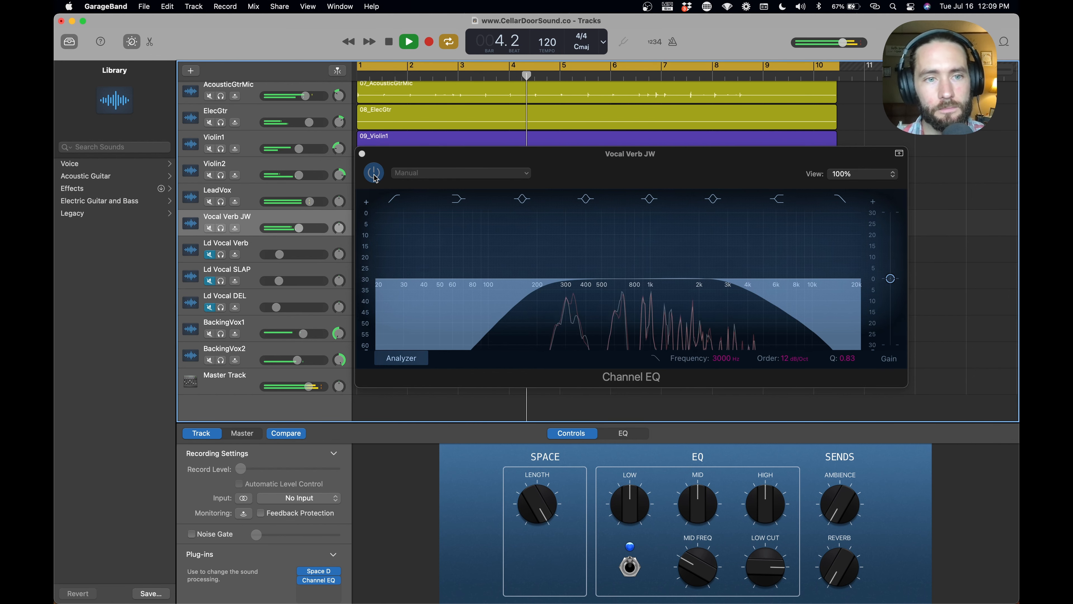
{"action": "key", "text": "space"}
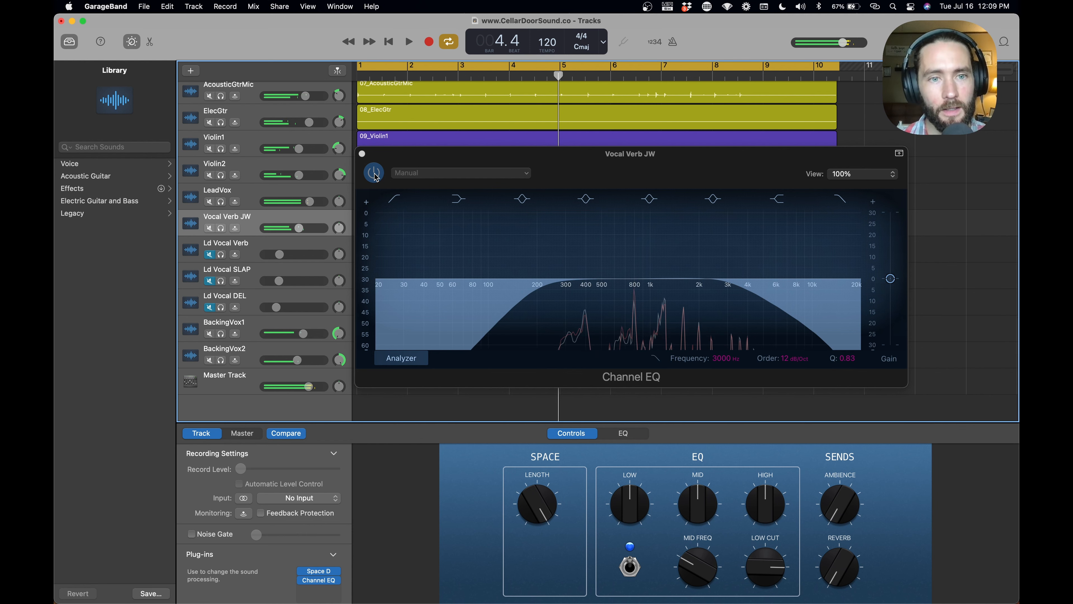
Compare the full mix with Vocal Verb JW's Channel EQ bypassed and enabled from bar 1, leave it enabled and close the plug-in.
{"action": "left_click", "coordinate": [374, 172]}
{"action": "key", "text": "Return"}
{"action": "key", "text": "space"}
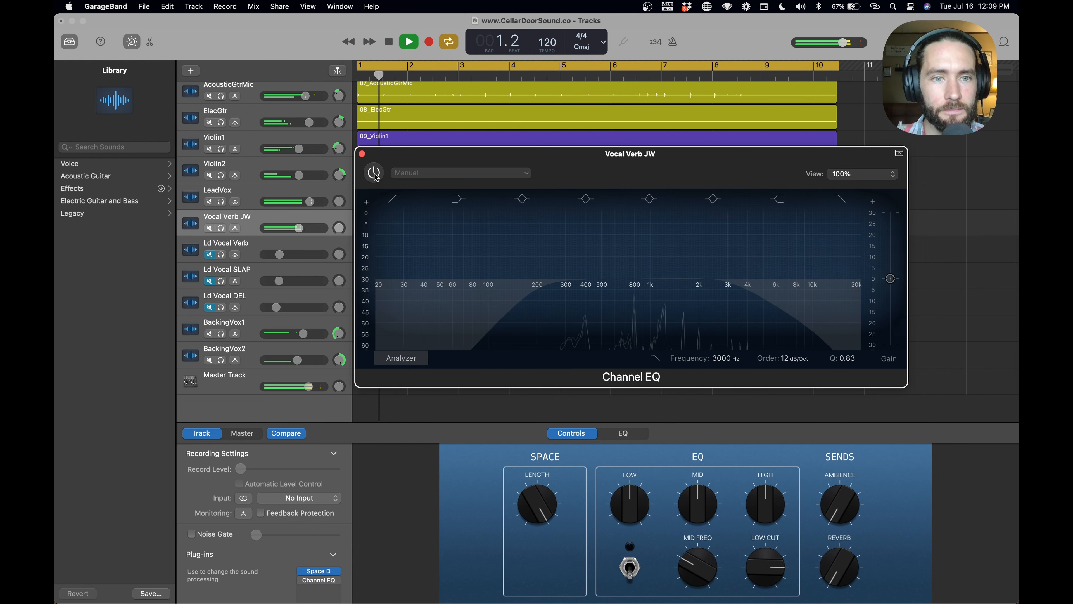
{"action": "left_click", "coordinate": [374, 172]}
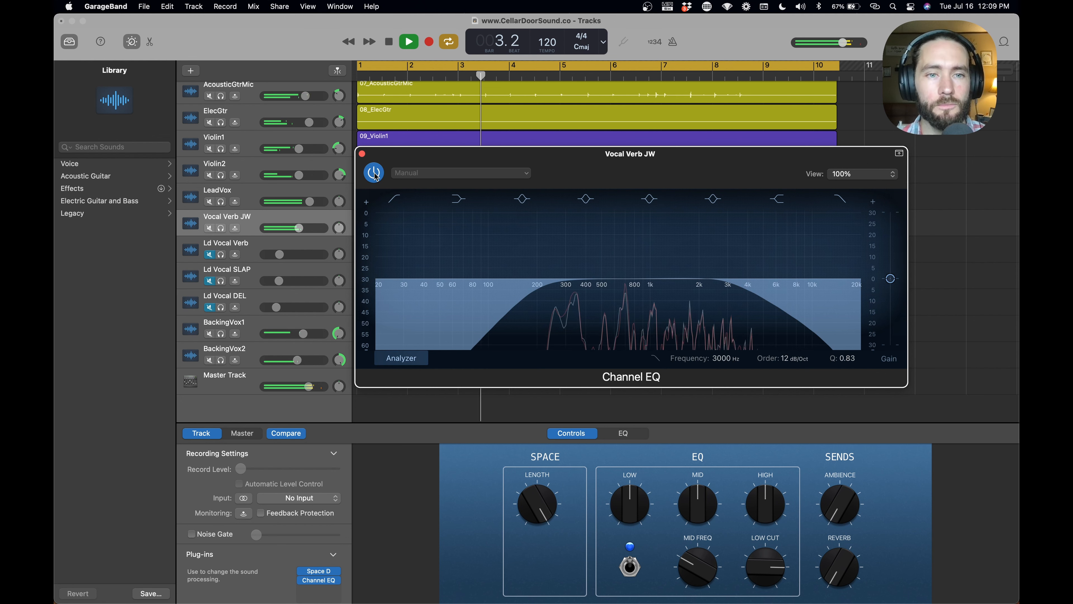
{"action": "left_click", "coordinate": [373, 172]}
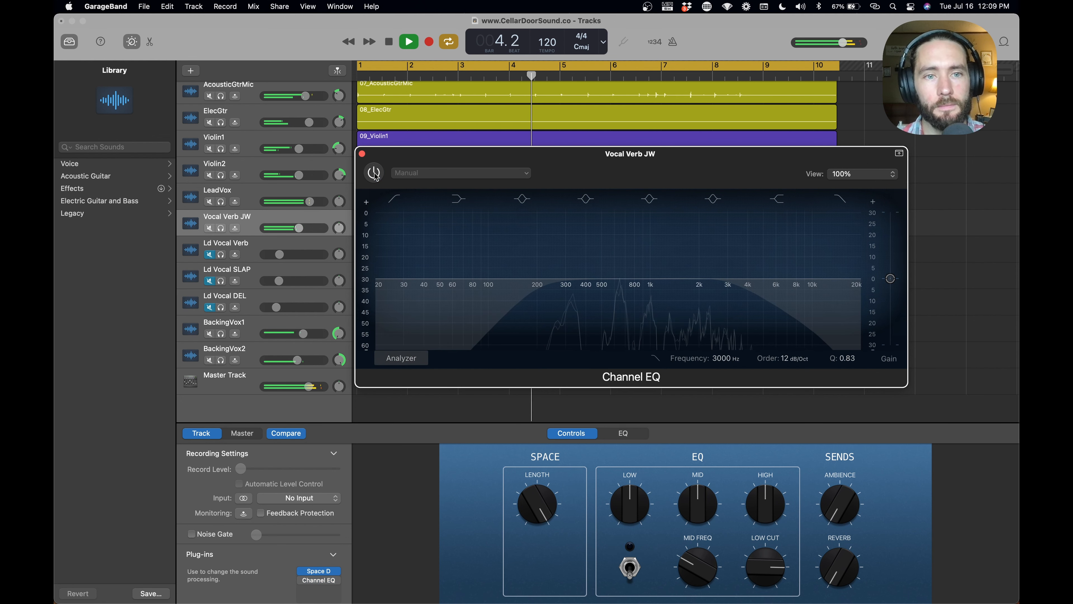
{"action": "left_click", "coordinate": [373, 173]}
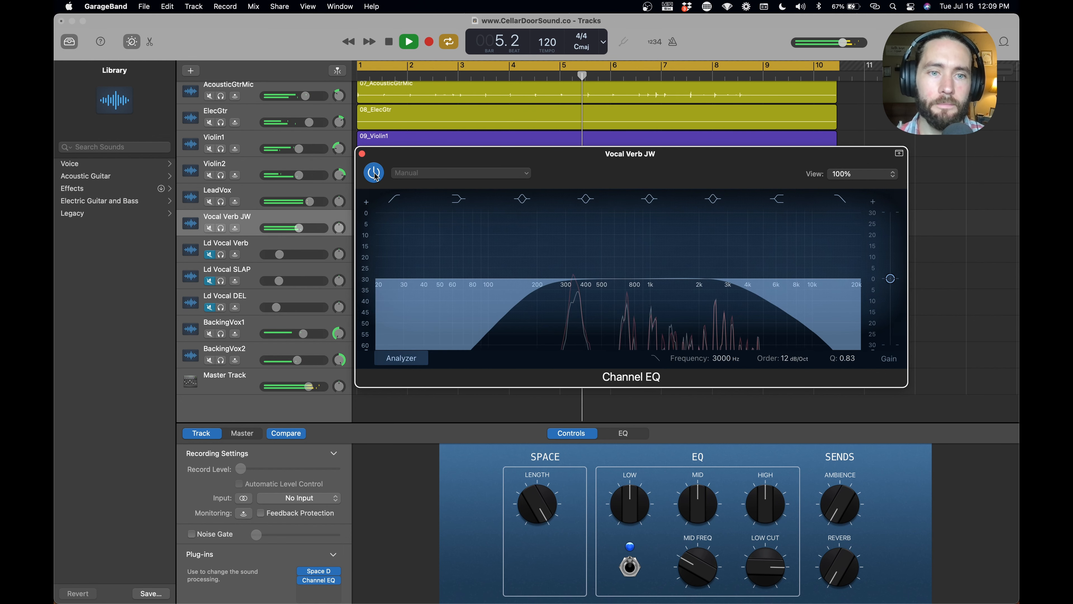
{"action": "key", "text": "space"}
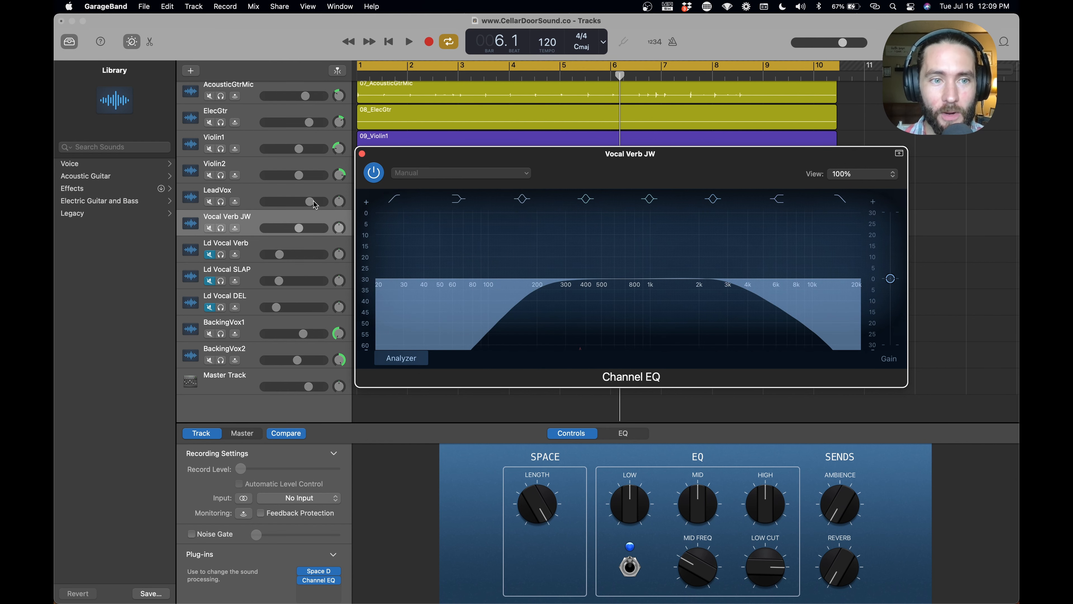
{"action": "left_click", "coordinate": [362, 154]}
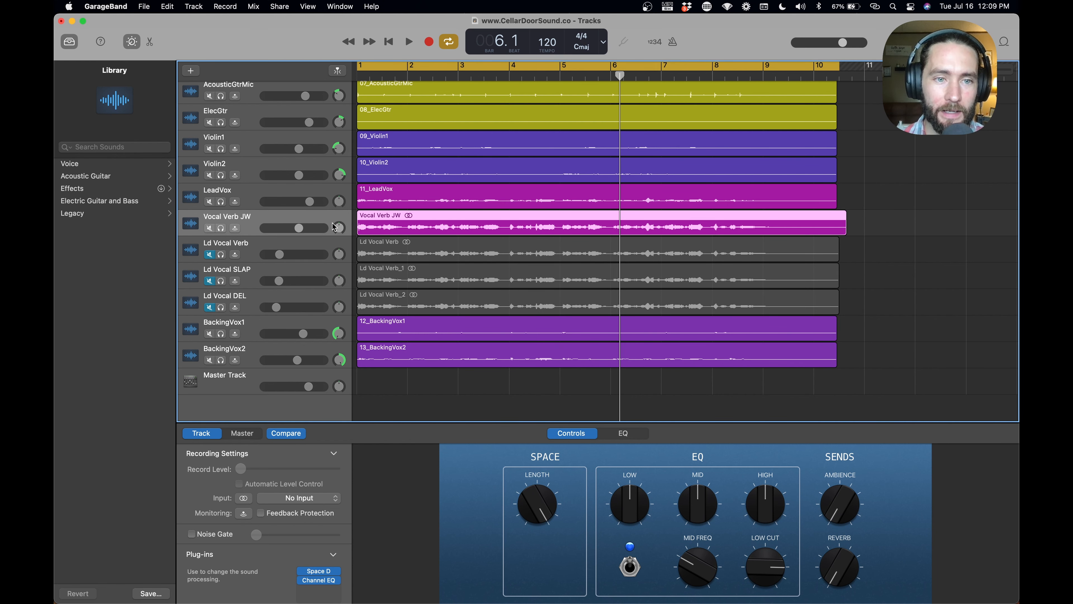
Review Vocal Verb JW's plug-in chain and its Channel EQ curve, then close the plug-in window.
{"action": "scroll", "coordinate": [259, 479], "scroll_direction": "down", "scroll_amount": 3}
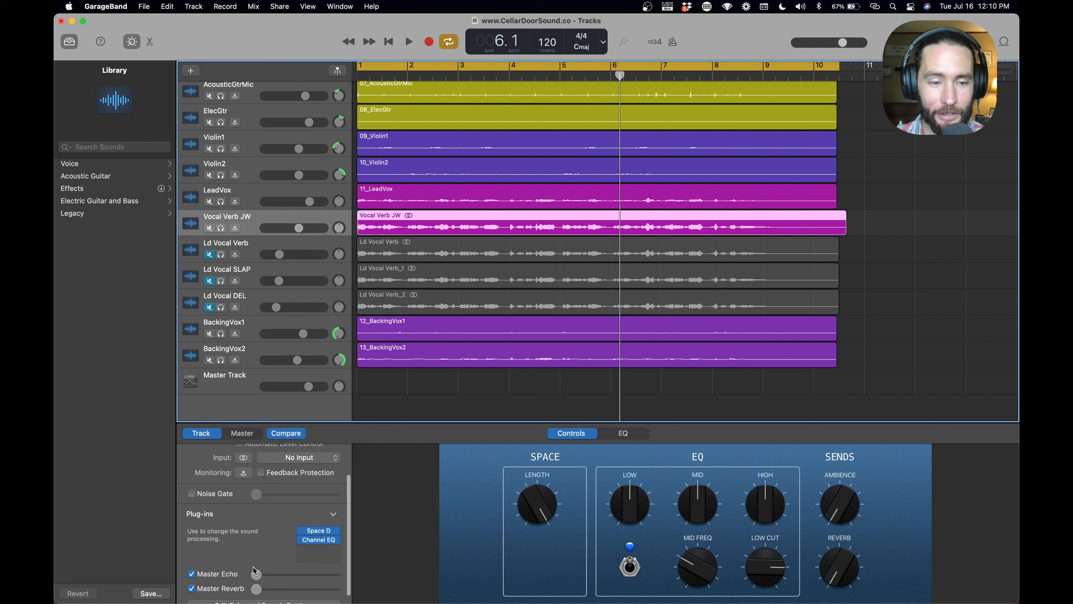
{"action": "scroll", "coordinate": [259, 589], "scroll_direction": "down", "scroll_amount": 2}
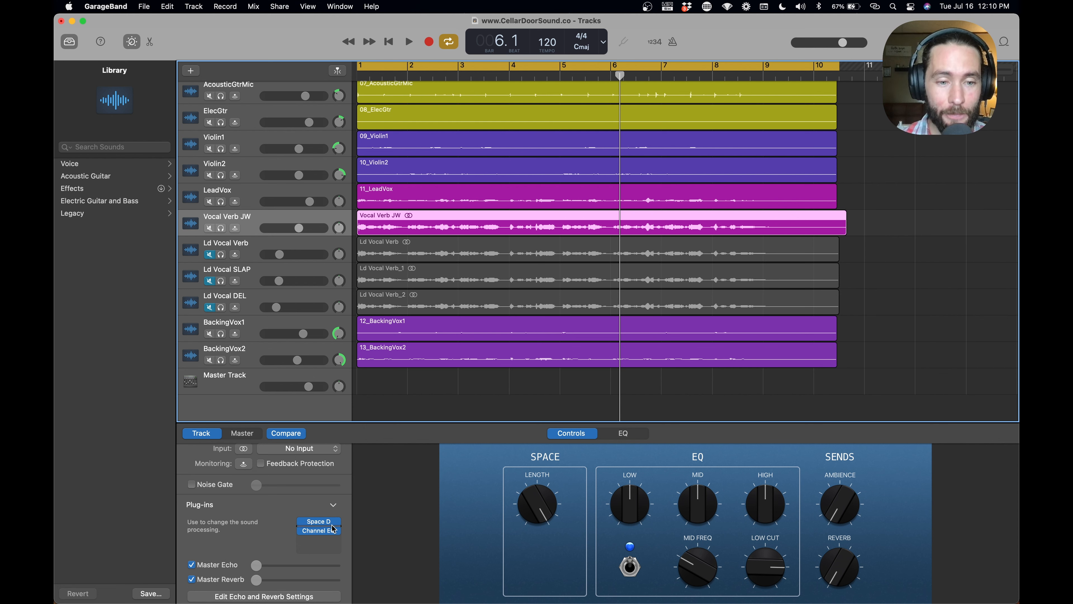
{"action": "left_click", "coordinate": [318, 530]}
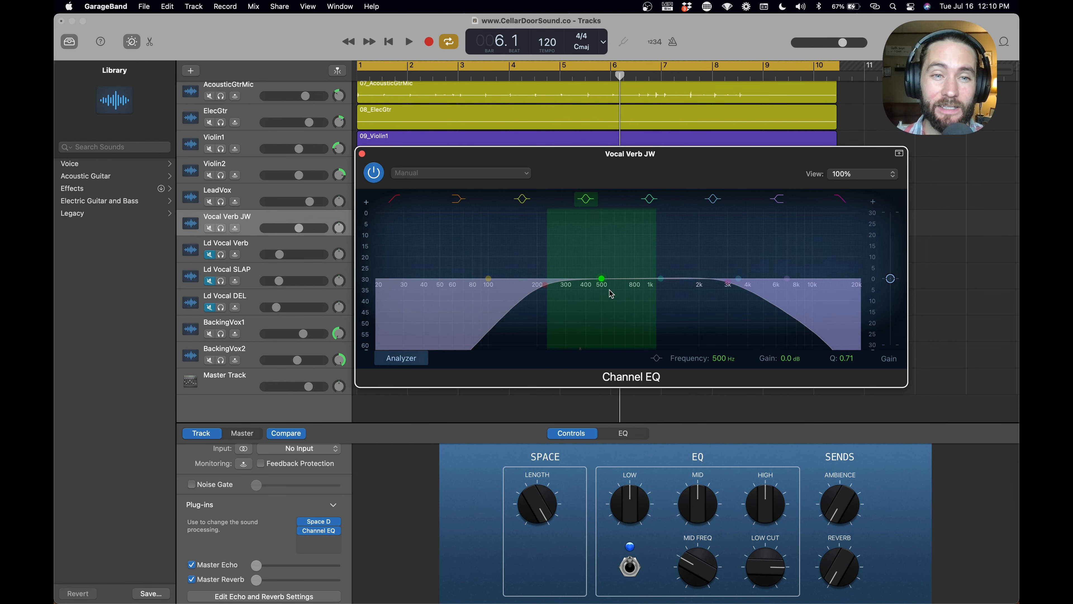
{"action": "left_click", "coordinate": [363, 154]}
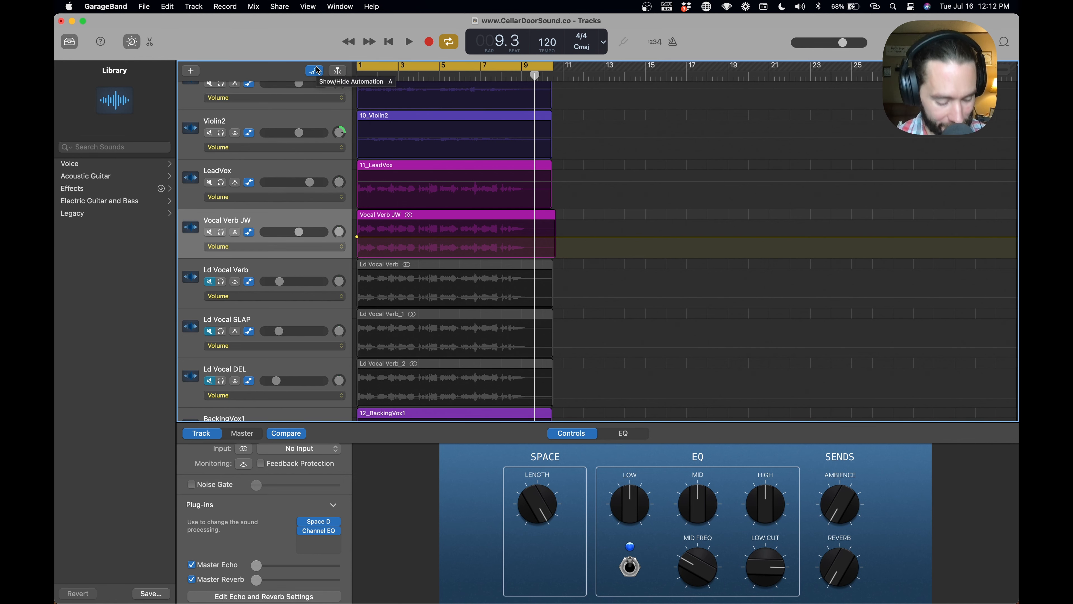
Hide the track automation, select the LeadVox track, and hide the Smart Controls to show more tracks.
{"action": "left_click", "coordinate": [316, 70]}
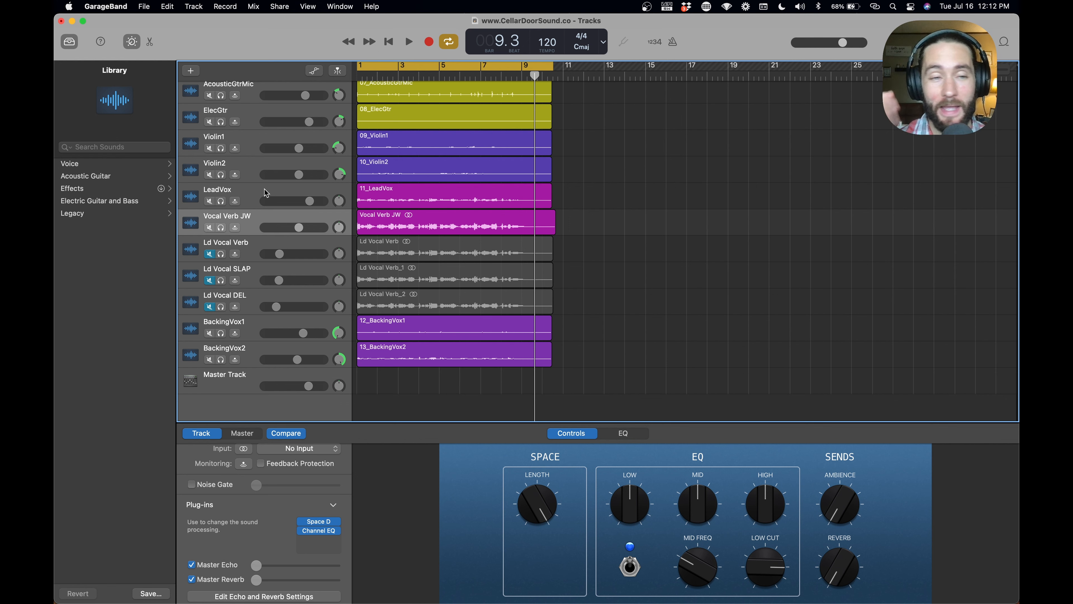
{"action": "left_click", "coordinate": [252, 198]}
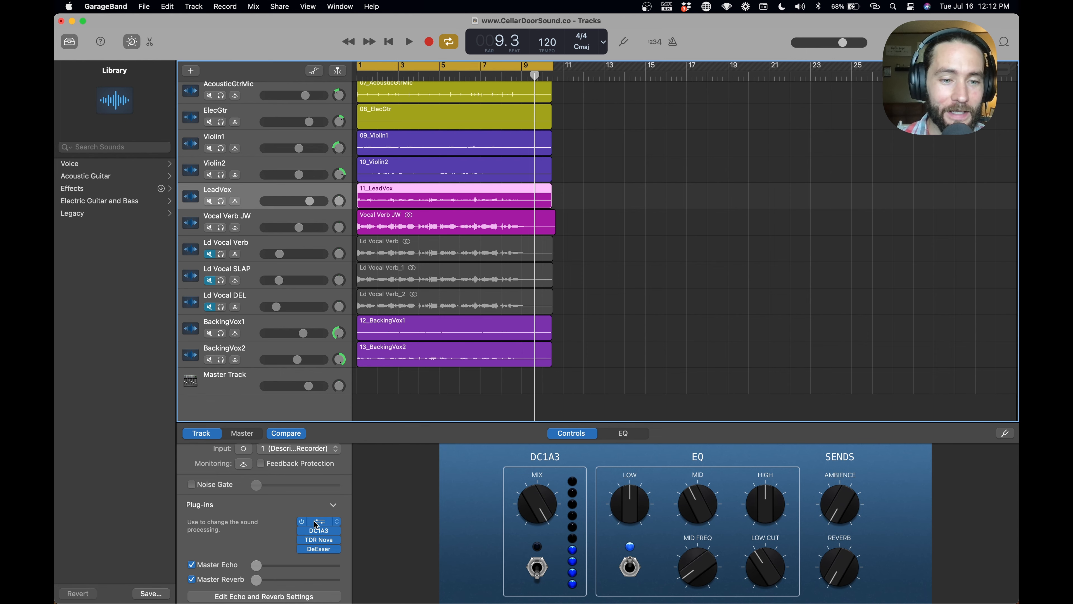
{"action": "key", "text": "b"}
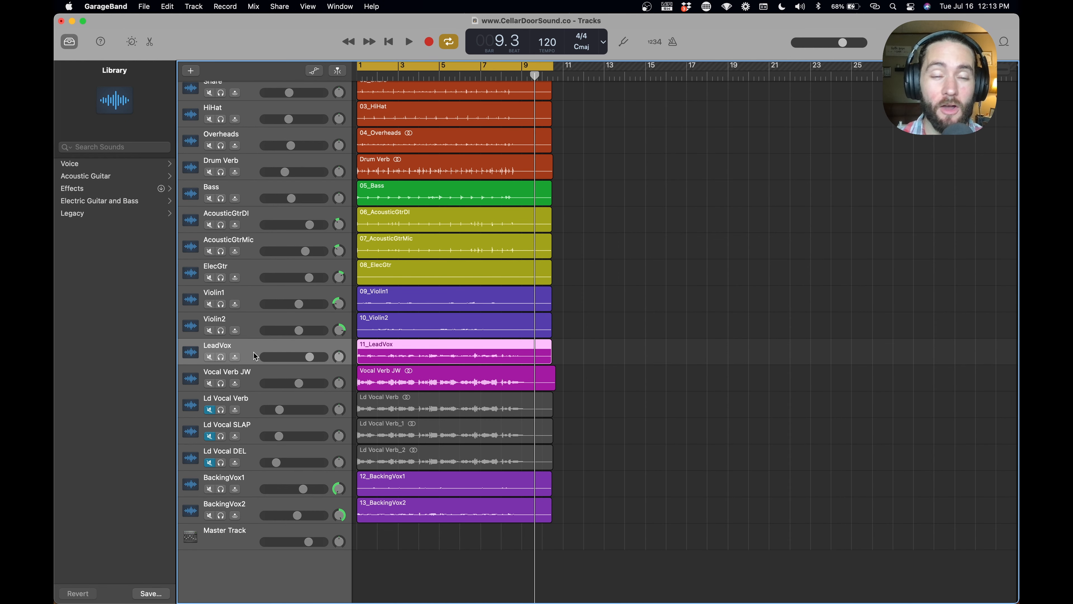